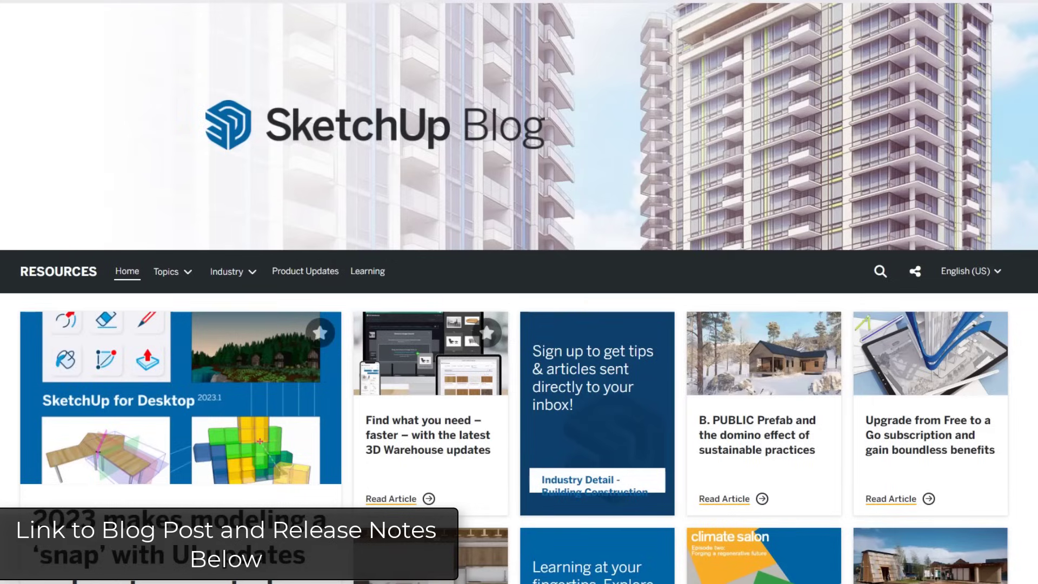
Open the SketchUp blog article about 2023 UI updates and custom controls and look through its introduction
scroll(519, 292, down, 3)
mouse_move(86, 440)
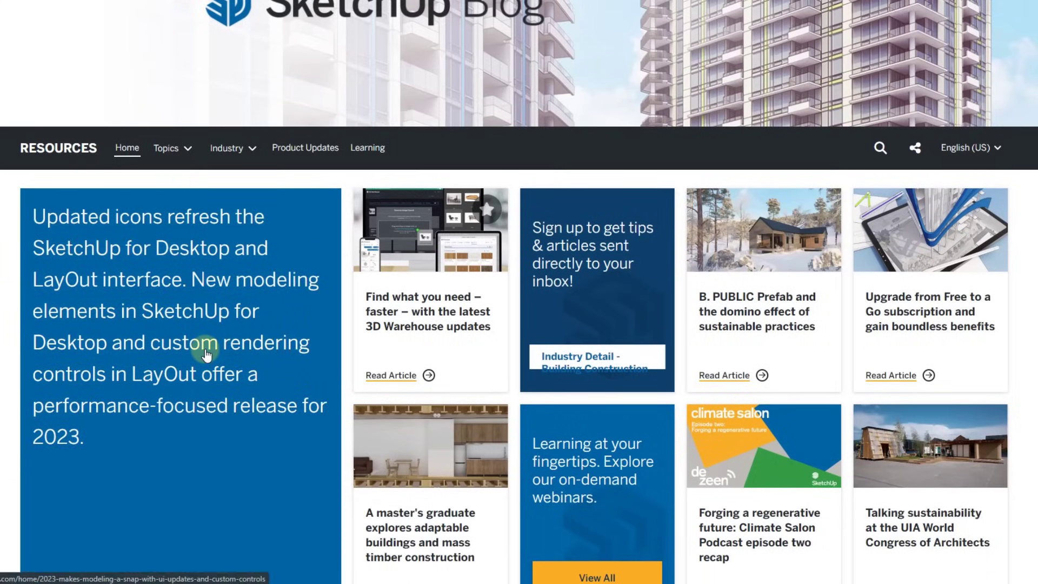
click(171, 232)
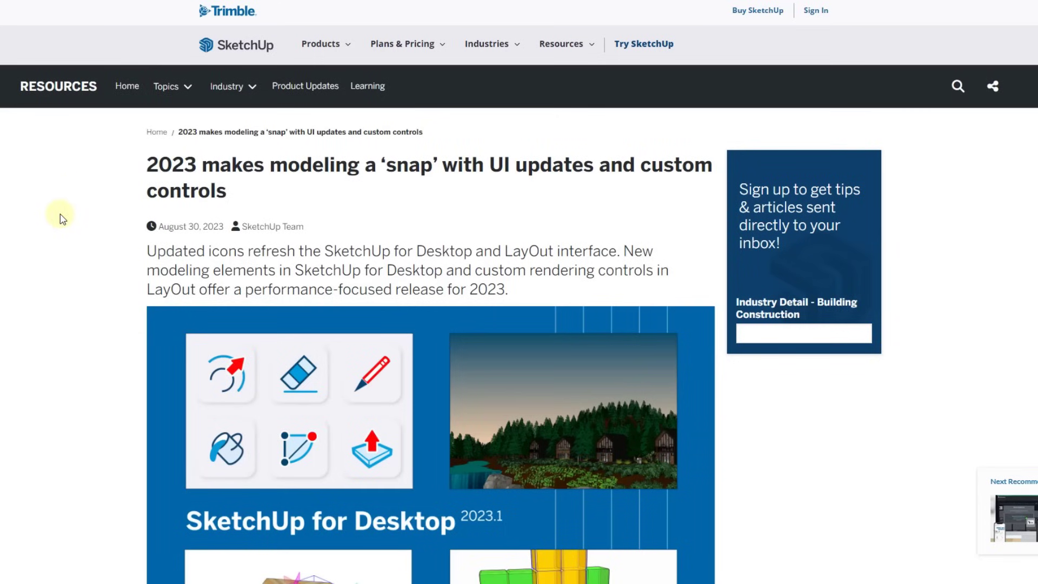
scroll(69, 232, down, 2)
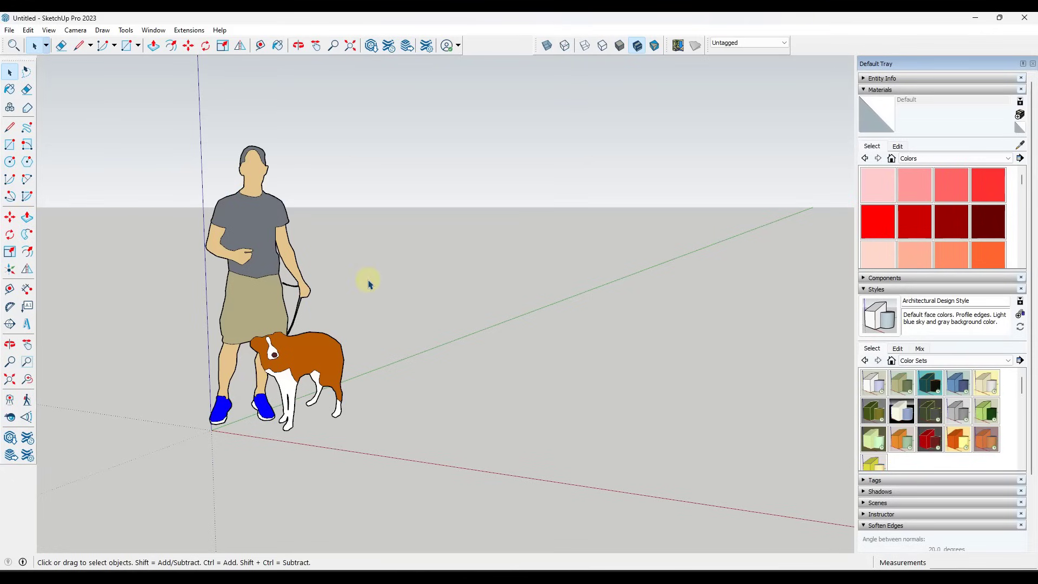
Compare the Move tool's icon and cursor on the scale figure in SketchUp Pro 2023 and SketchUp Pro 2022
middle_drag(368, 268, 368, 269)
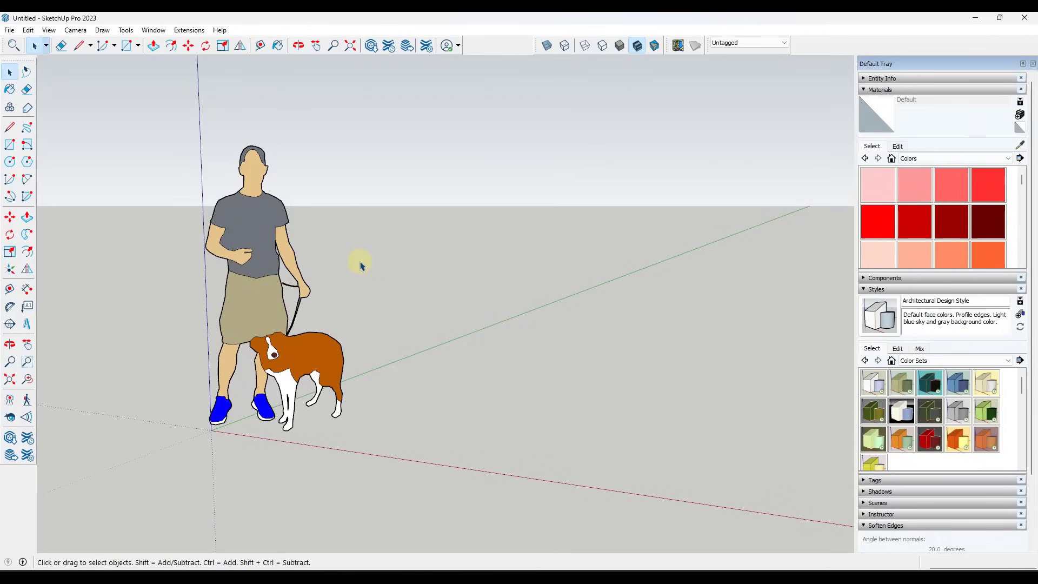
key(m)
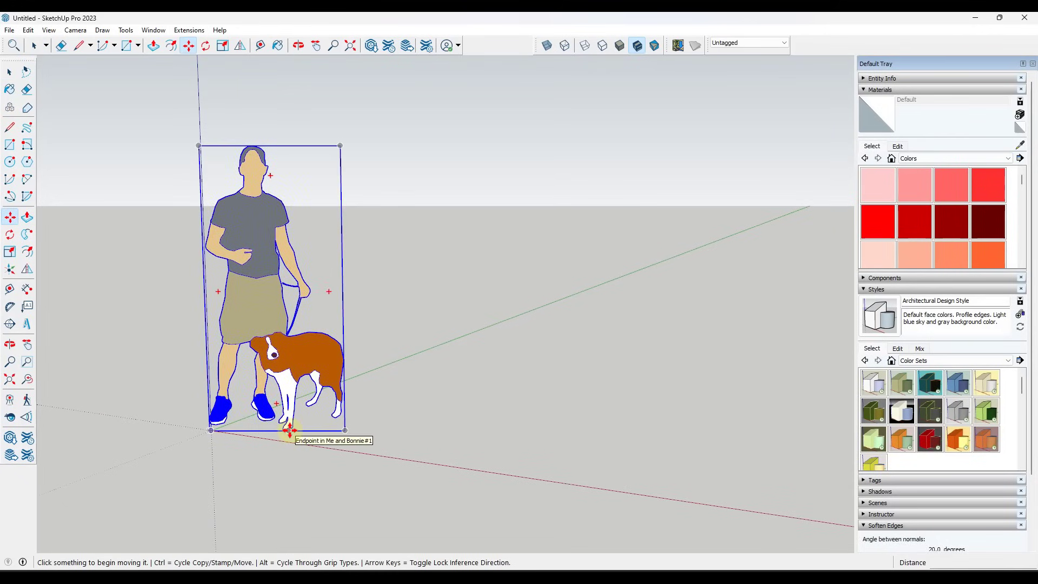
key(space)
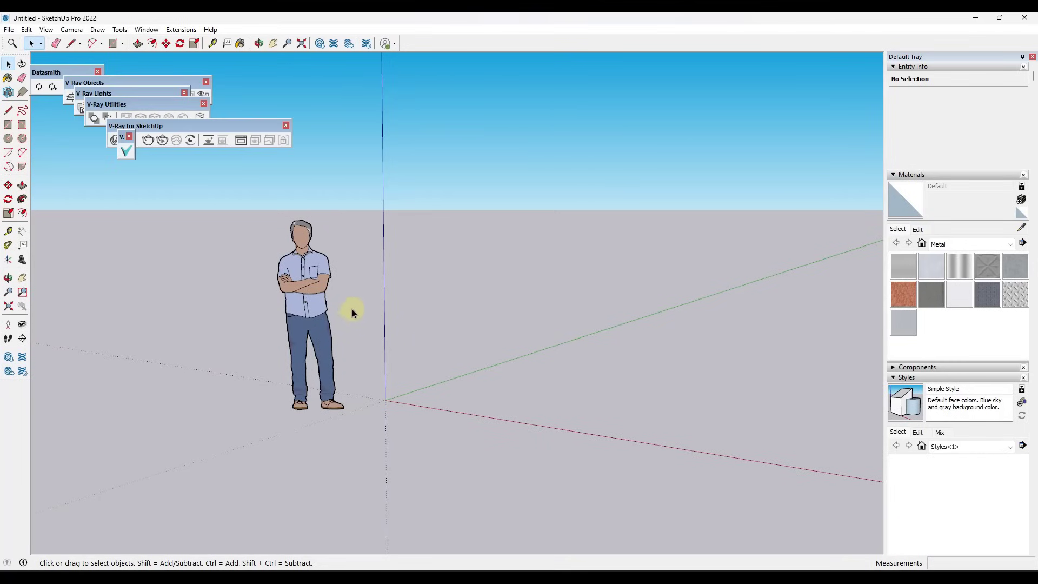
key(m)
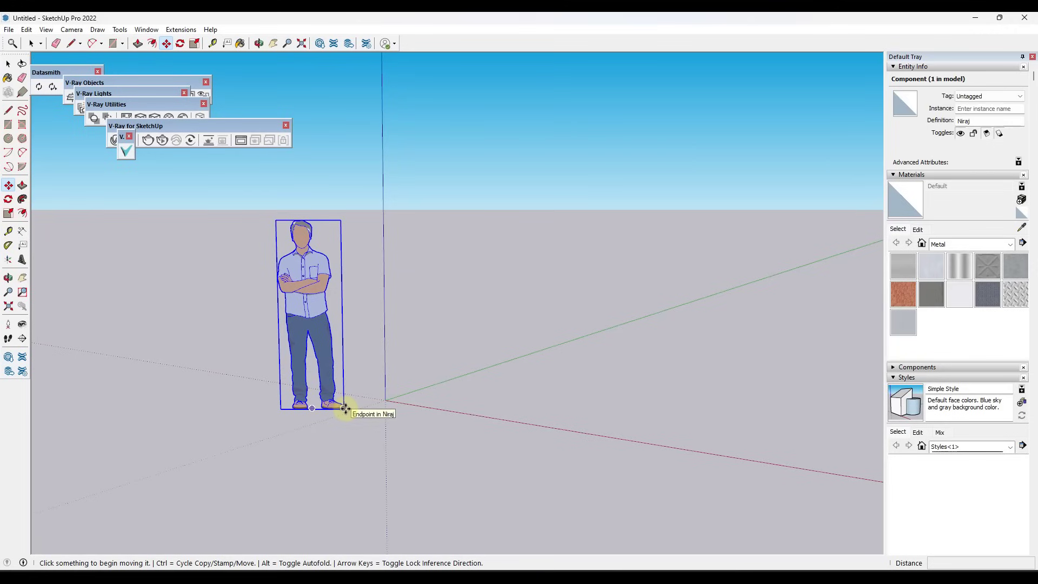
click(9, 64)
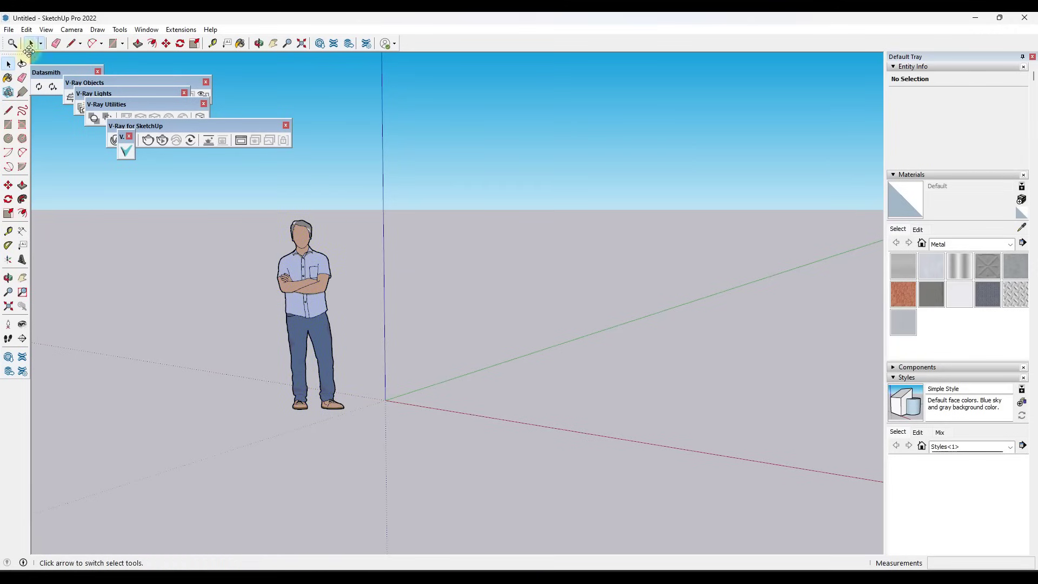
click(285, 274)
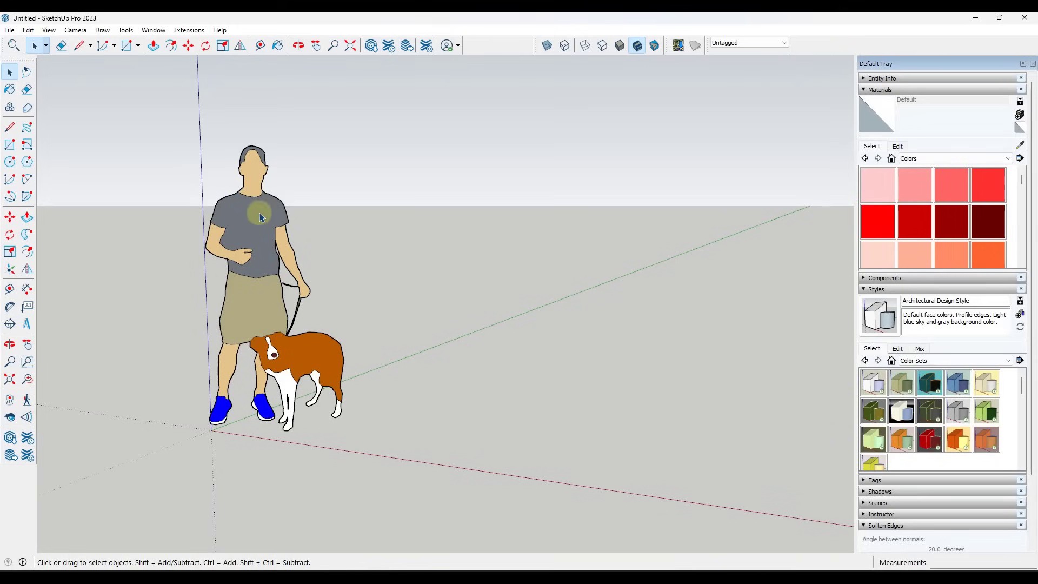
Select the figure with the dog in SketchUp Pro 2023 and examine the Move, Line and Push/Pull cursors over the model
click(252, 216)
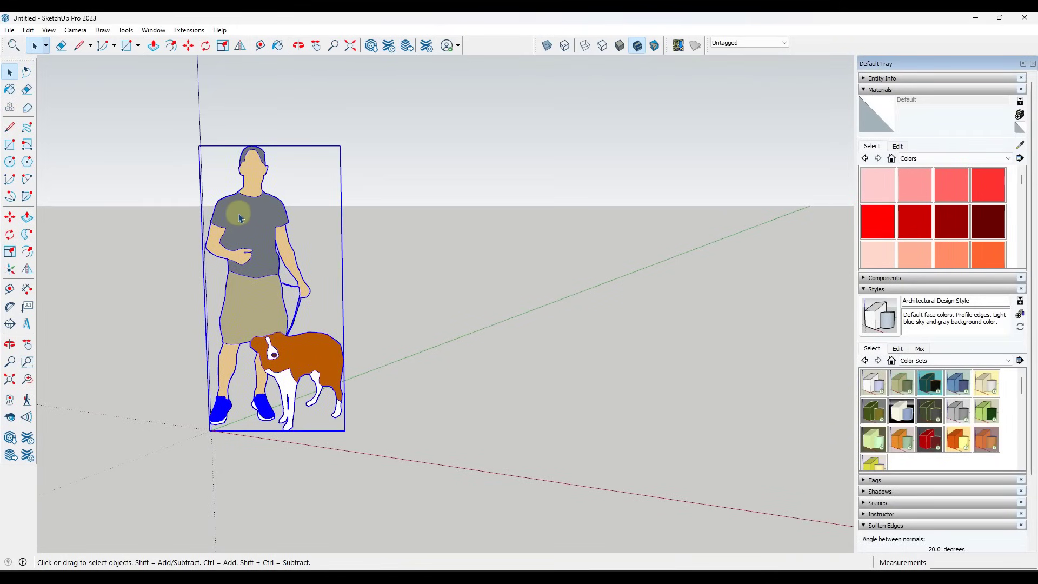
key(m)
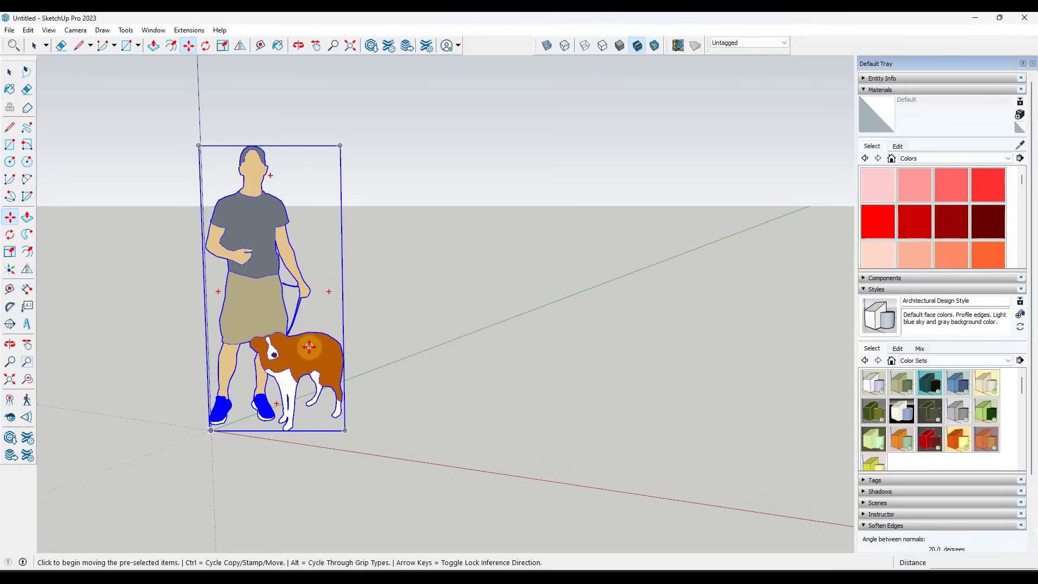
key(space)
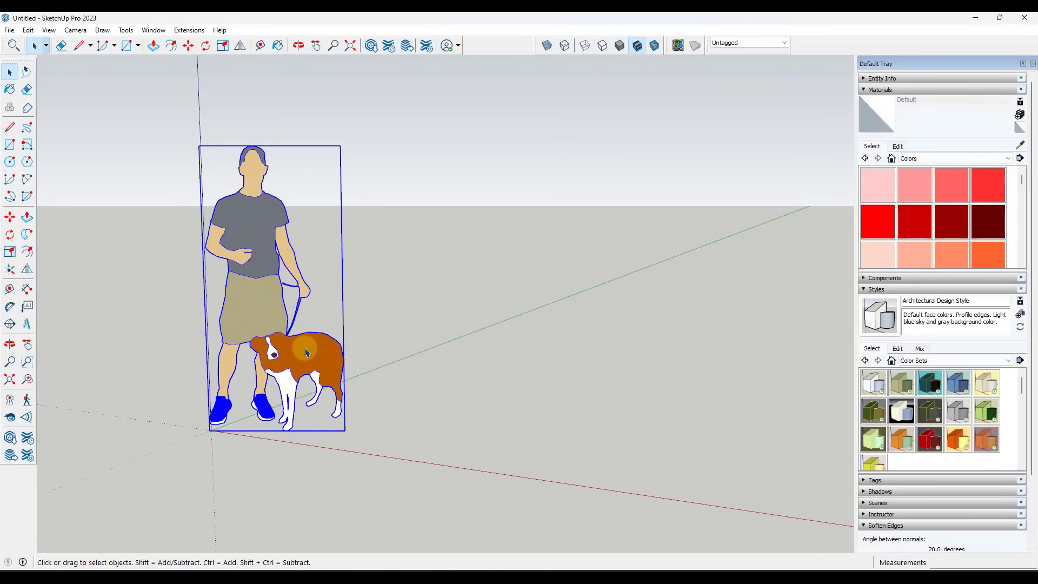
click(10, 127)
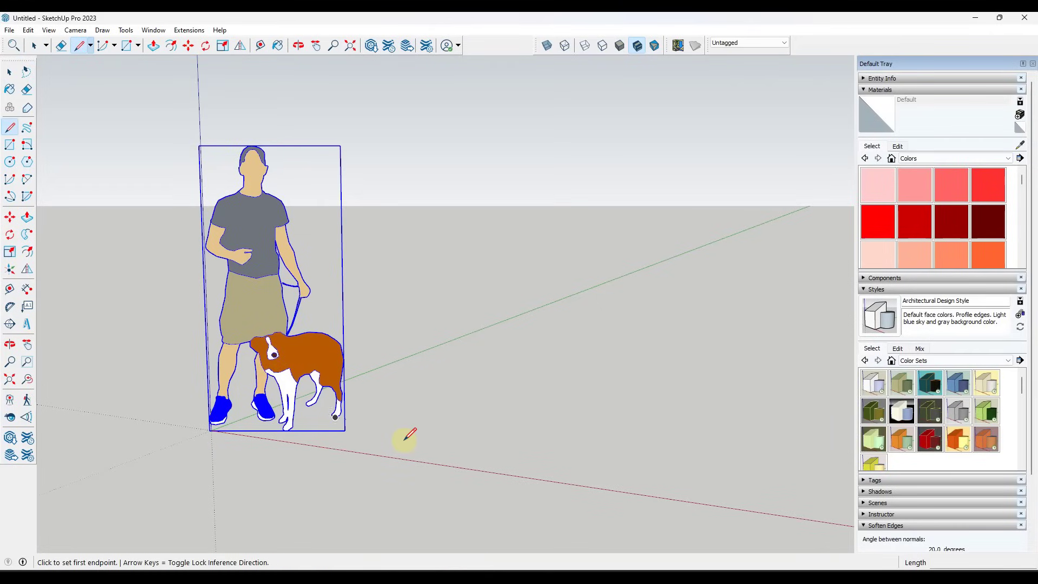
key(space)
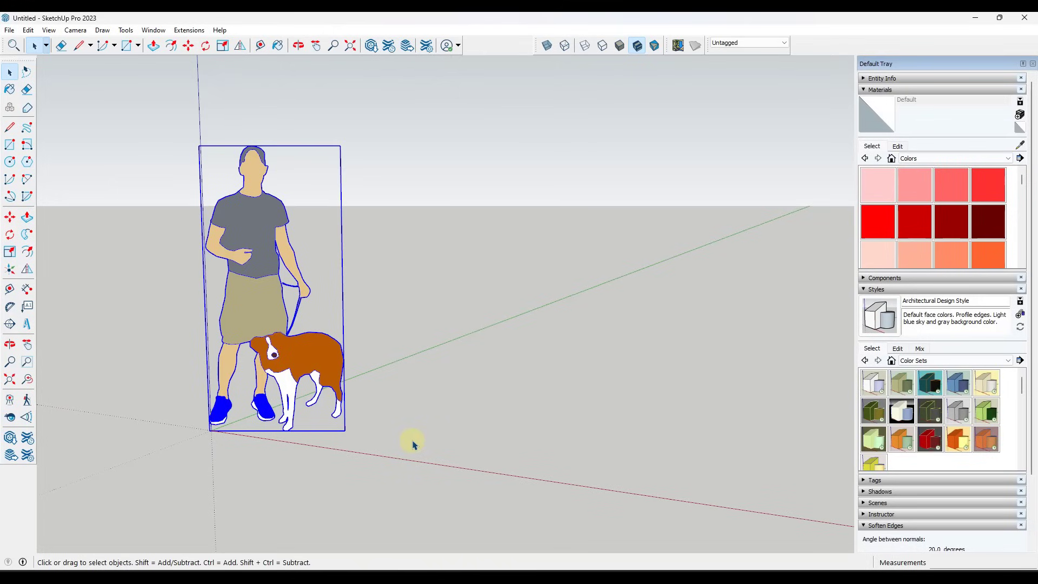
key(m)
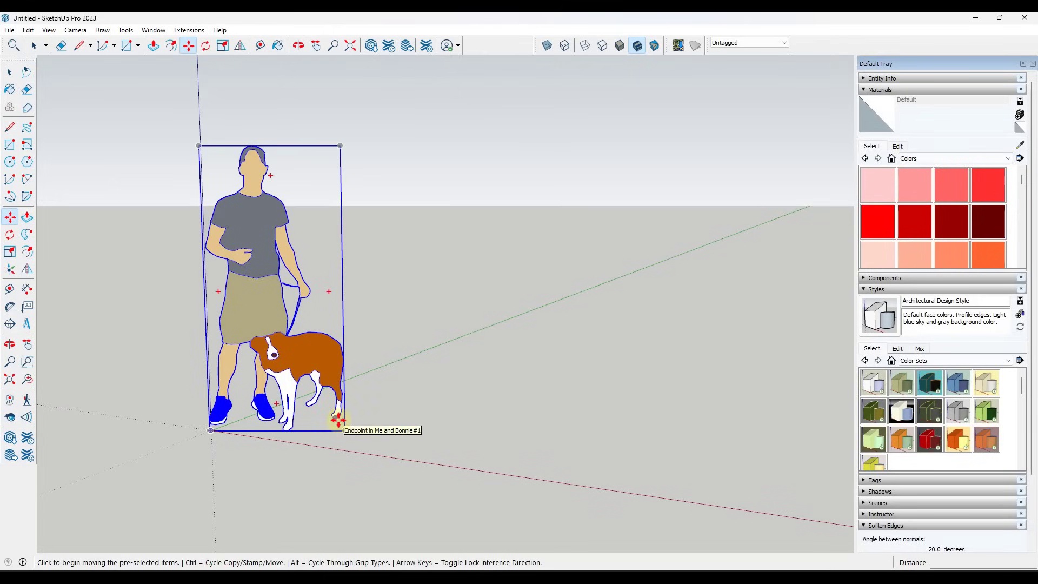
key(p)
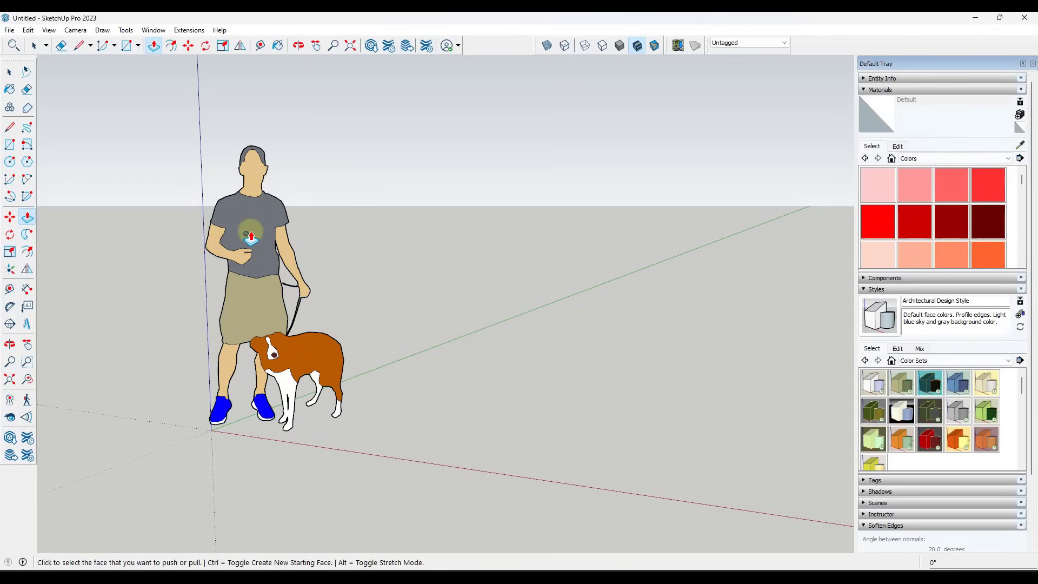
key(space)
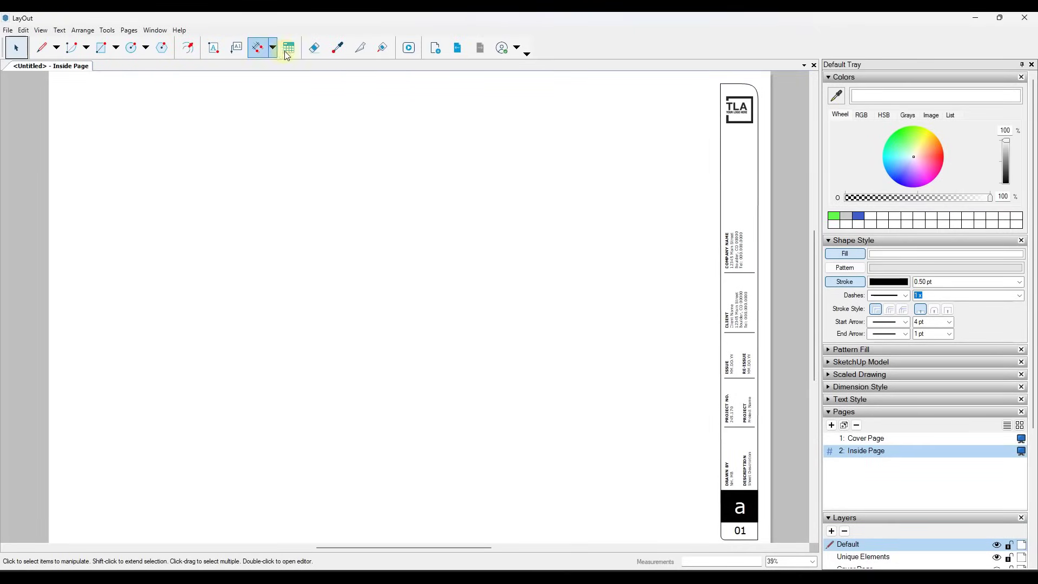
Draw a quarter-circle arc by its center point near the upper-left corner of the inside page in LayOut
click(77, 51)
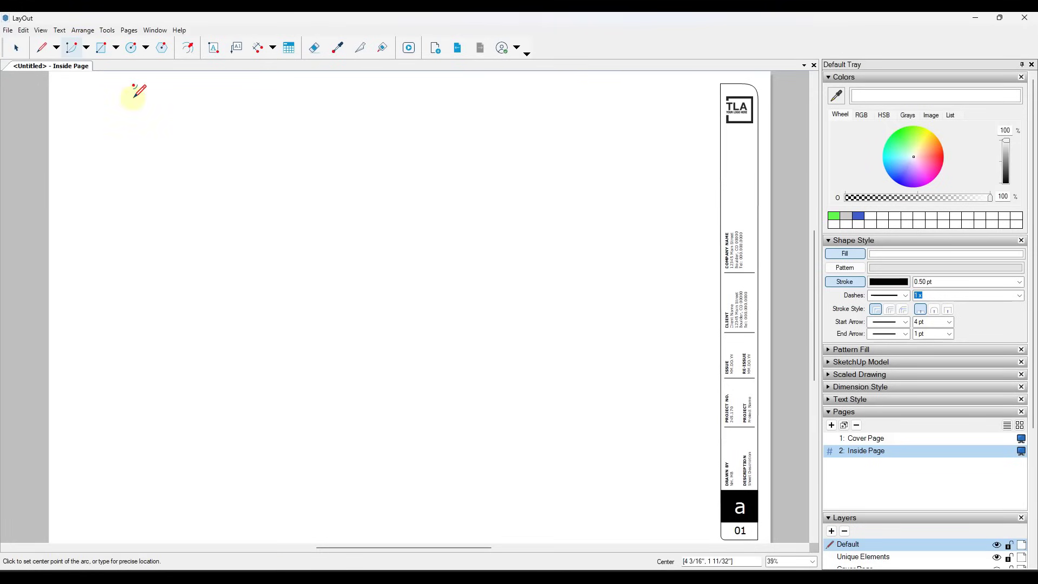
click(133, 98)
click(178, 98)
click(139, 144)
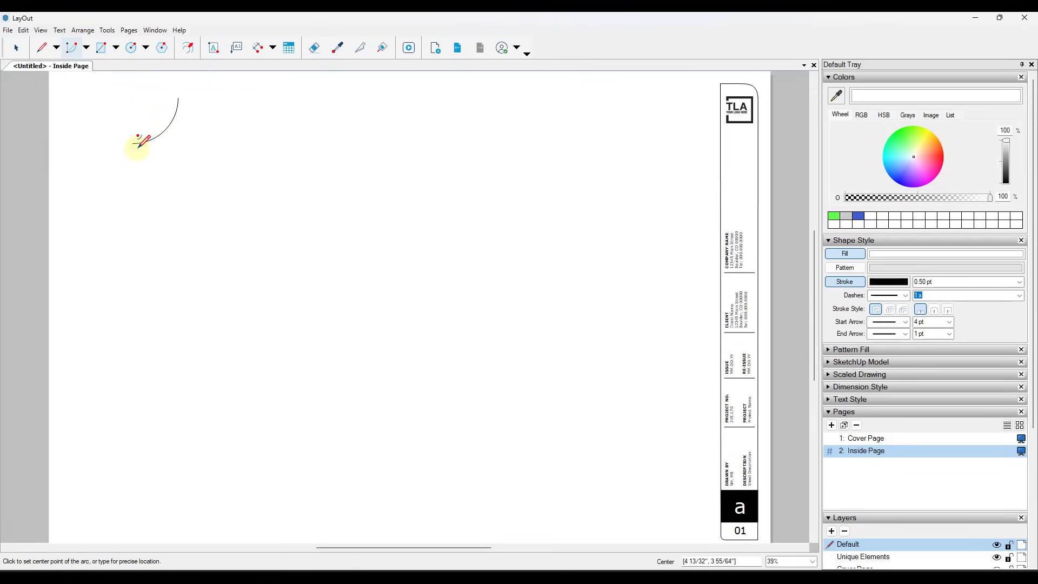
Draw a nearly square rectangle below the arc on the inside page
key(r)
click(135, 193)
click(151, 214)
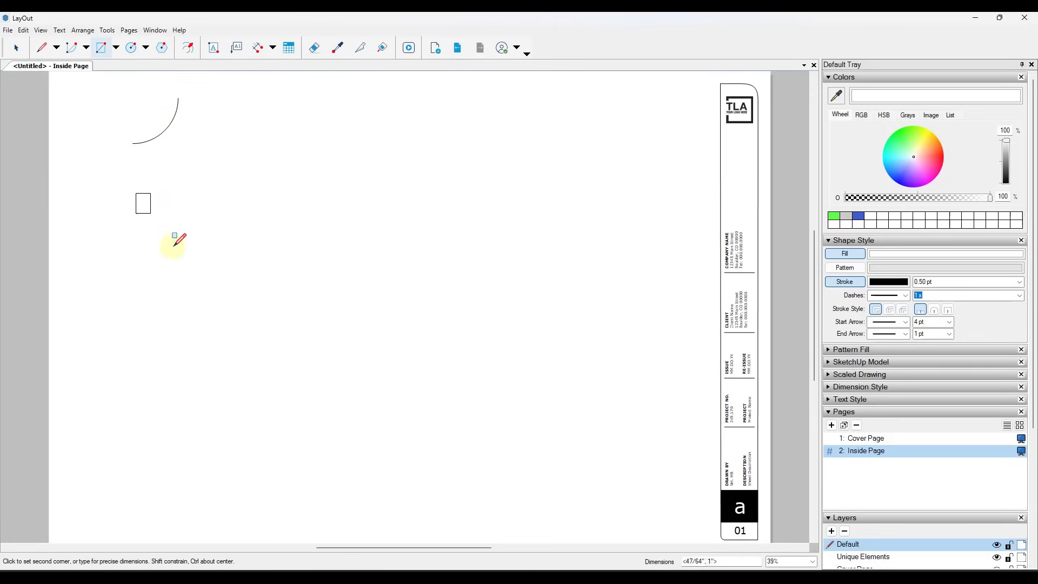
click(221, 286)
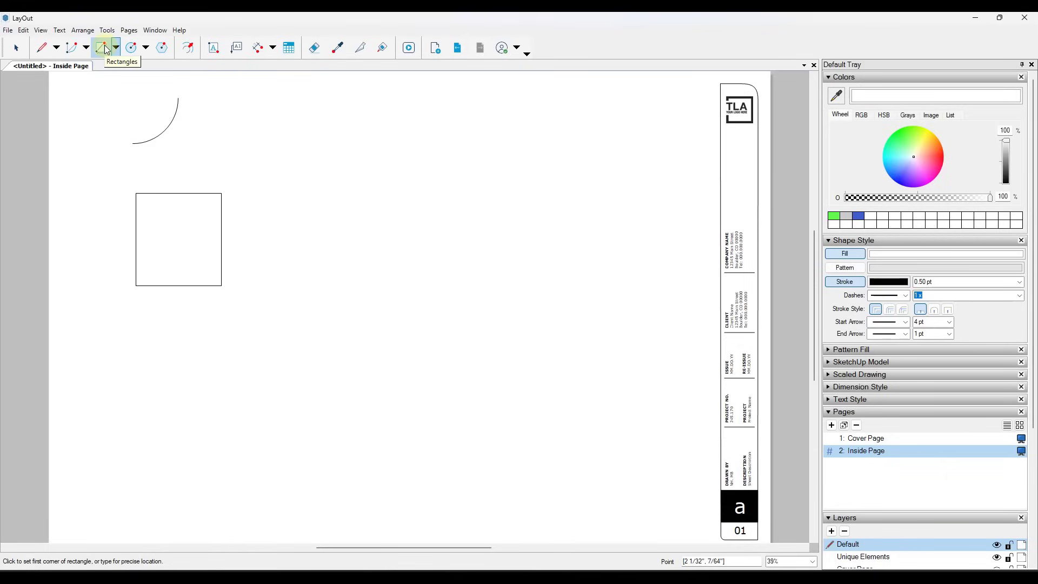
key(space)
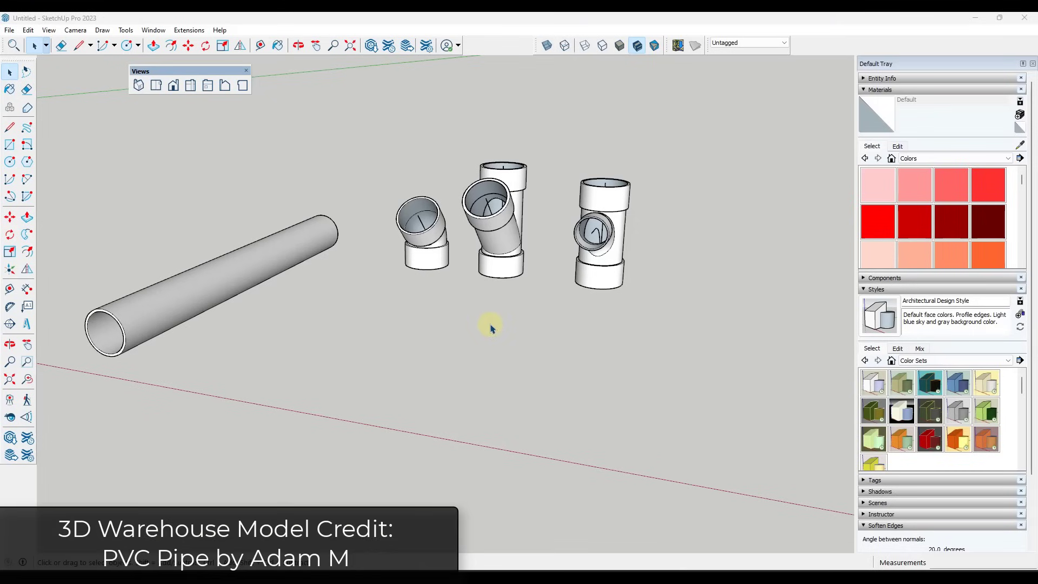
Open the long PVC pipe in SketchUp for editing and add a snap at the center of its near open end
middle_drag(491, 328, 487, 299)
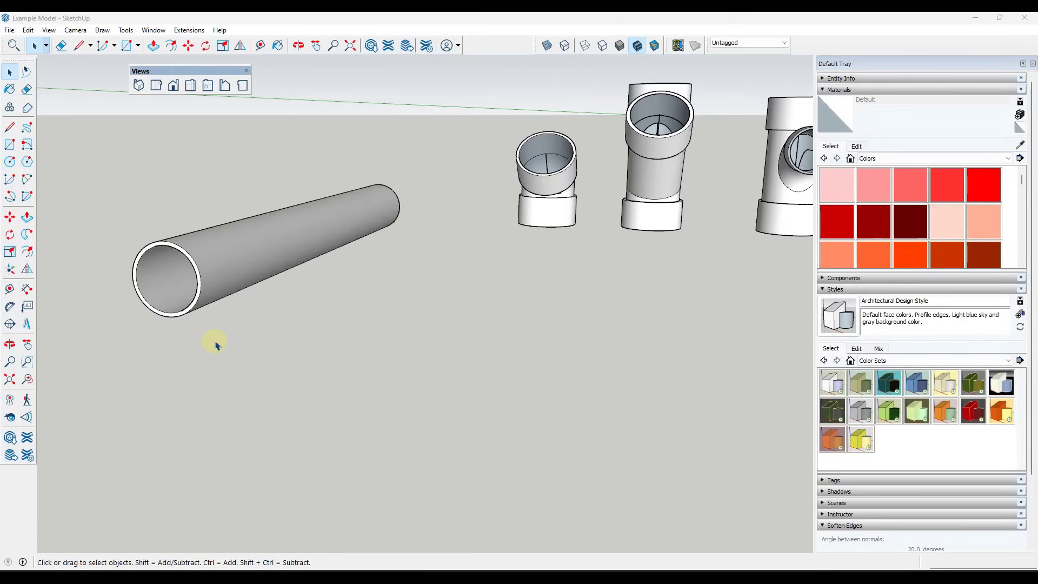
middle_drag(378, 204, 318, 247)
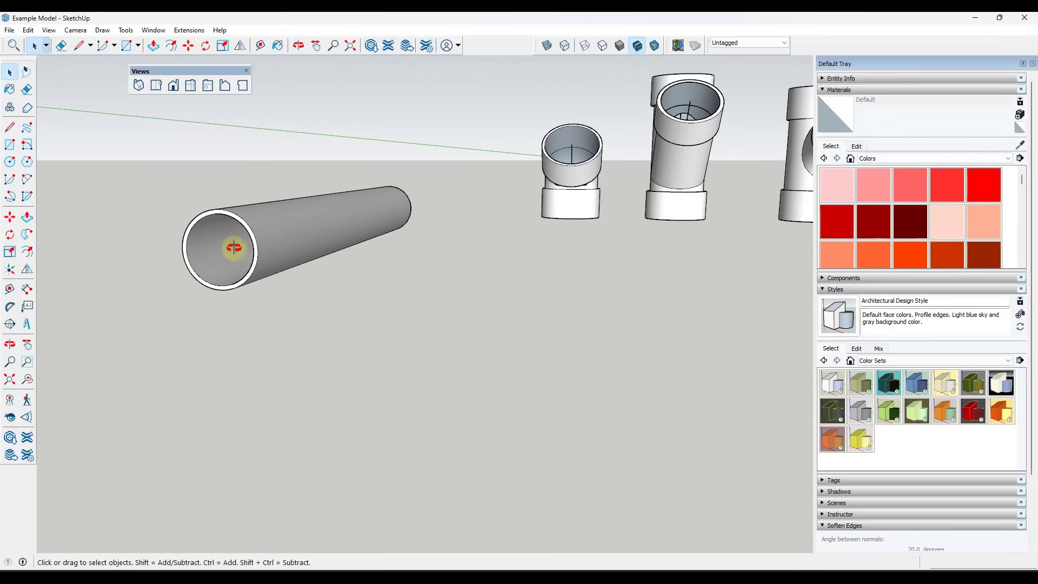
click(274, 233)
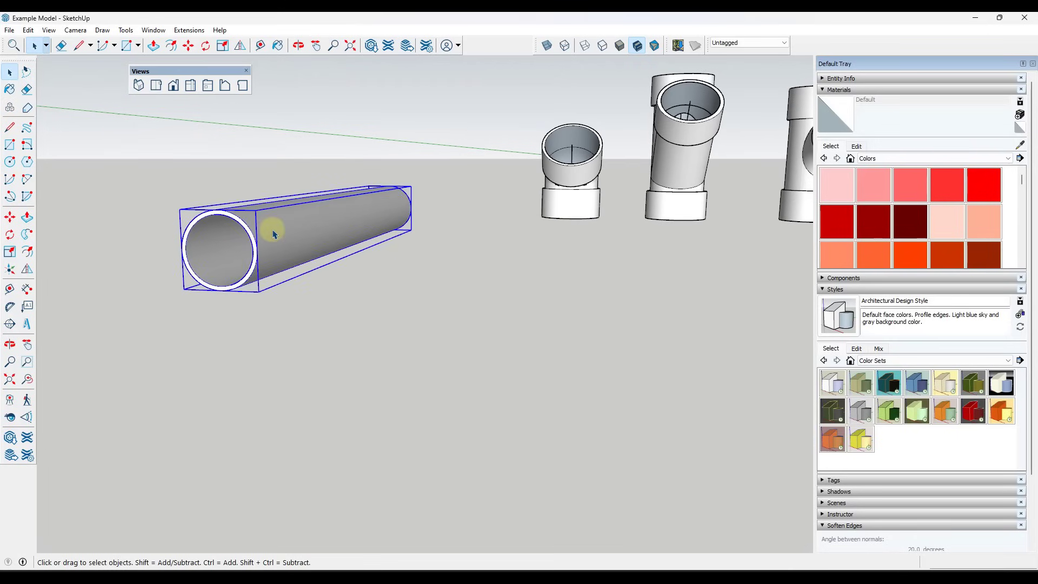
double_click(274, 234)
right_click(272, 229)
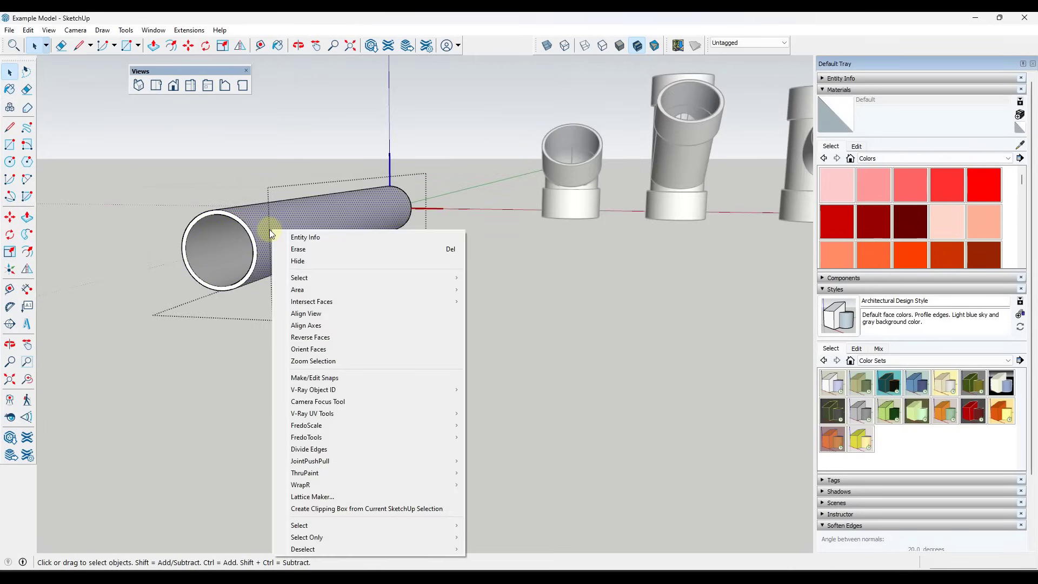
click(323, 378)
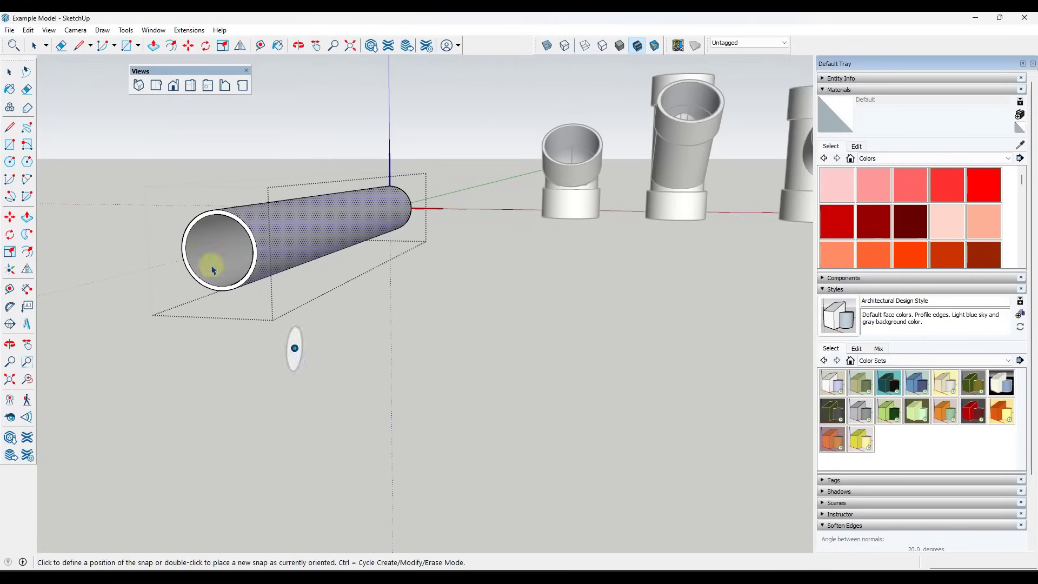
click(219, 250)
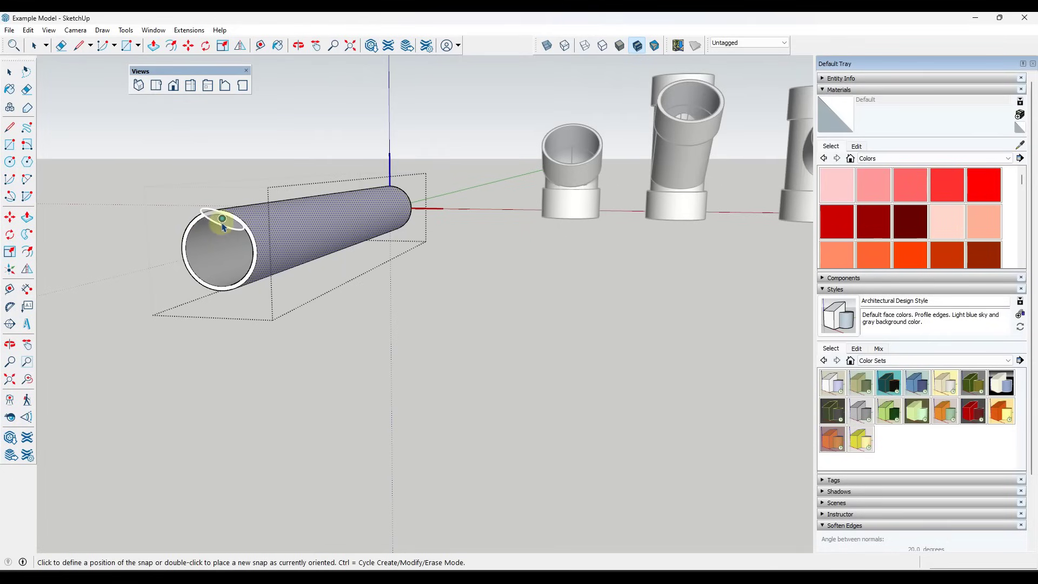
click(219, 252)
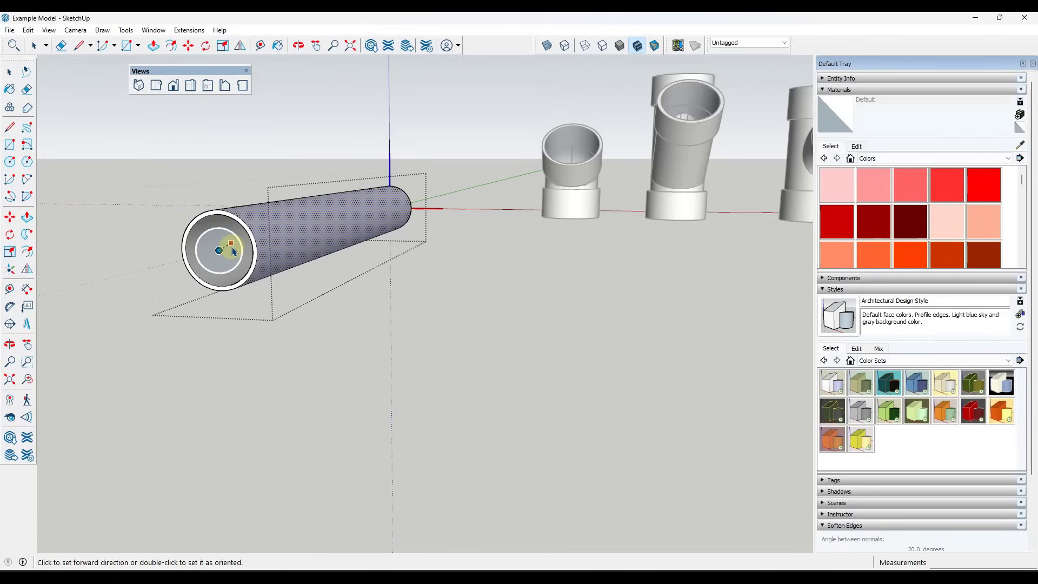
click(124, 276)
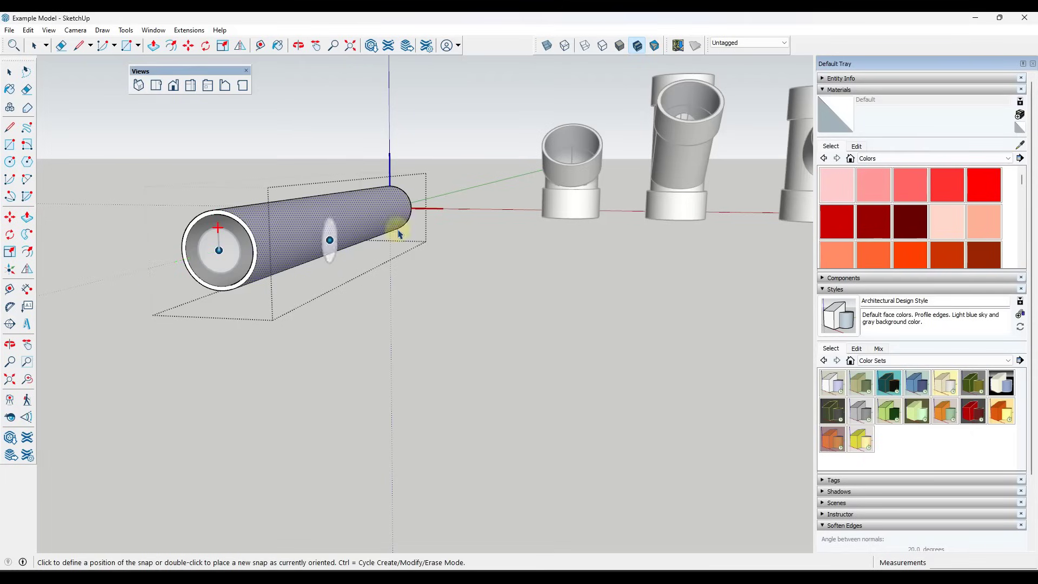
Add a second snap at the center of the pipe's opposite open end, facing outward along the pipe
middle_drag(399, 220, 162, 218)
scroll(162, 218, down, 4)
middle_drag(662, 195, 549, 233)
scroll(490, 243, up, 5)
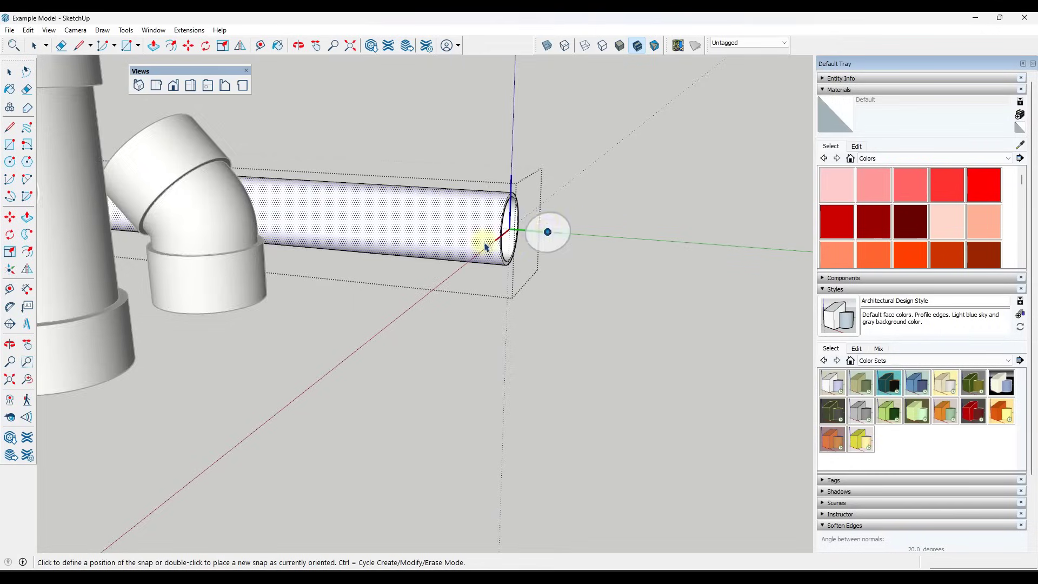
click(514, 224)
click(600, 229)
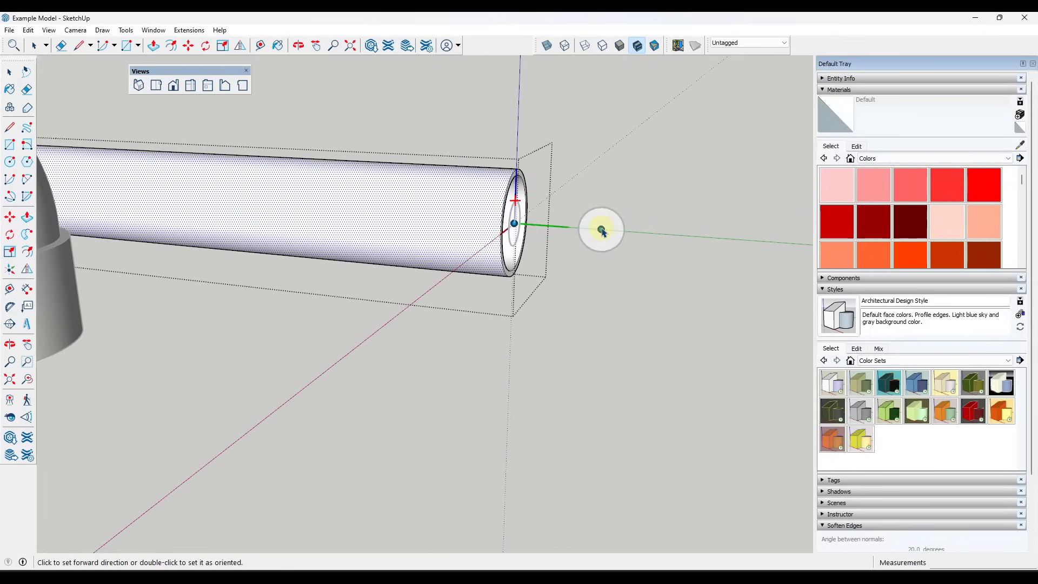
Erase the stray snap placed away from the pipe, near the scale figure's feet
scroll(609, 229, down, 4)
scroll(551, 237, down, 3)
middle_drag(297, 237, 553, 226)
scroll(501, 222, down, 5)
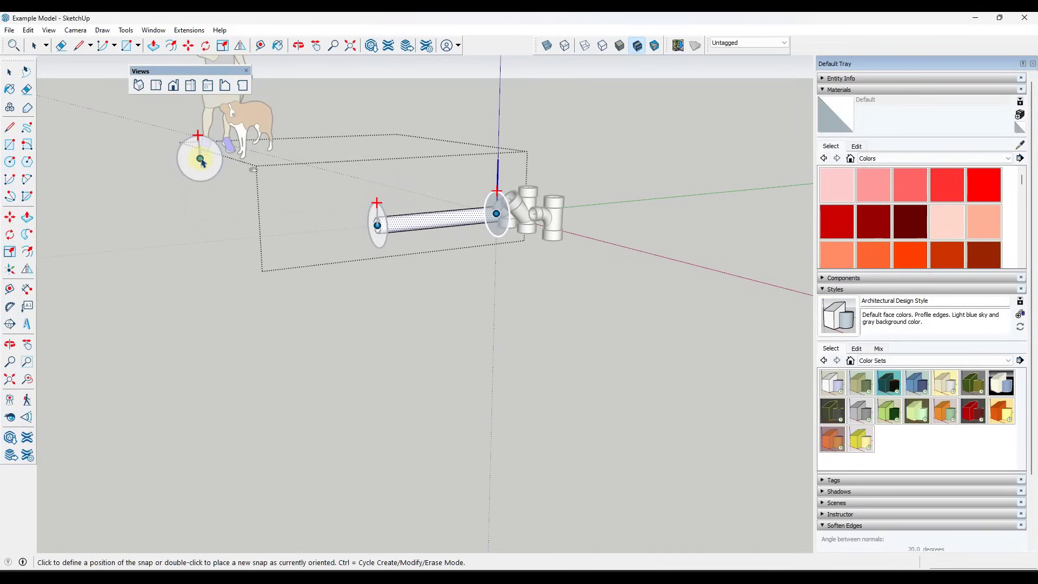
key(e)
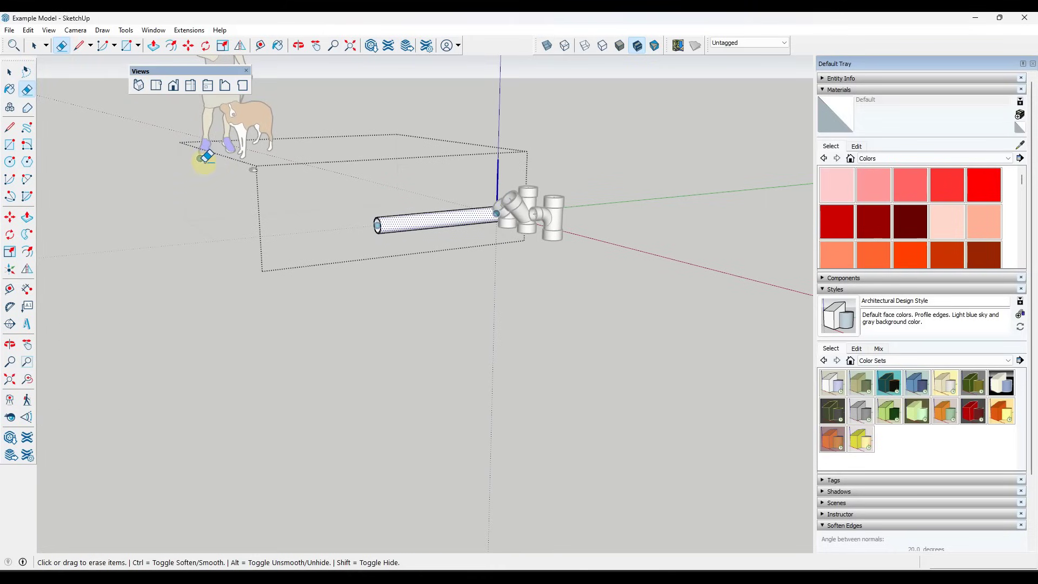
click(204, 153)
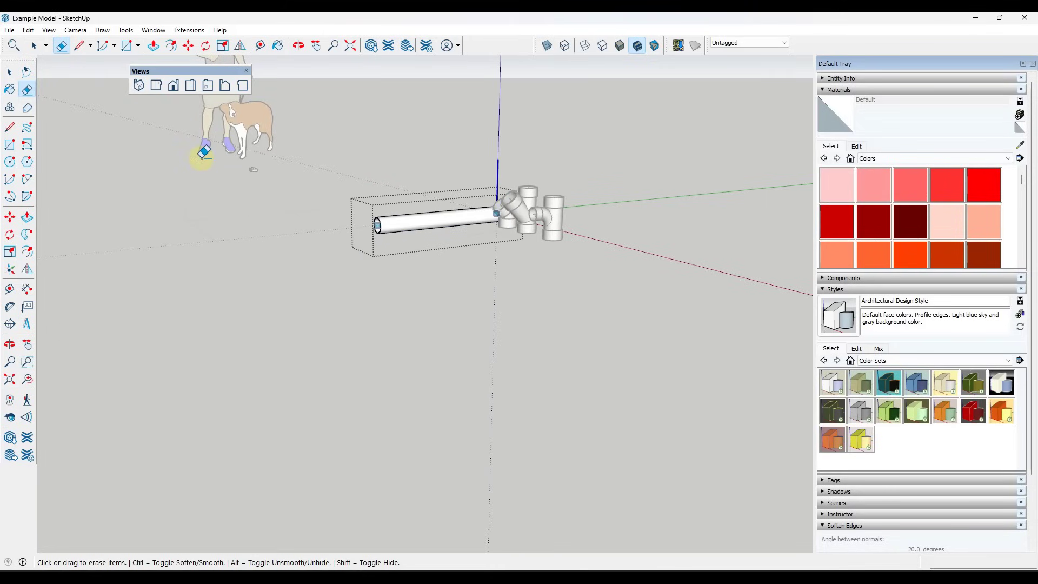
Finish editing the long pipe and open the angled elbow fitting for editing
key(space)
click(363, 264)
middle_drag(366, 265, 456, 195)
scroll(484, 196, up, 7)
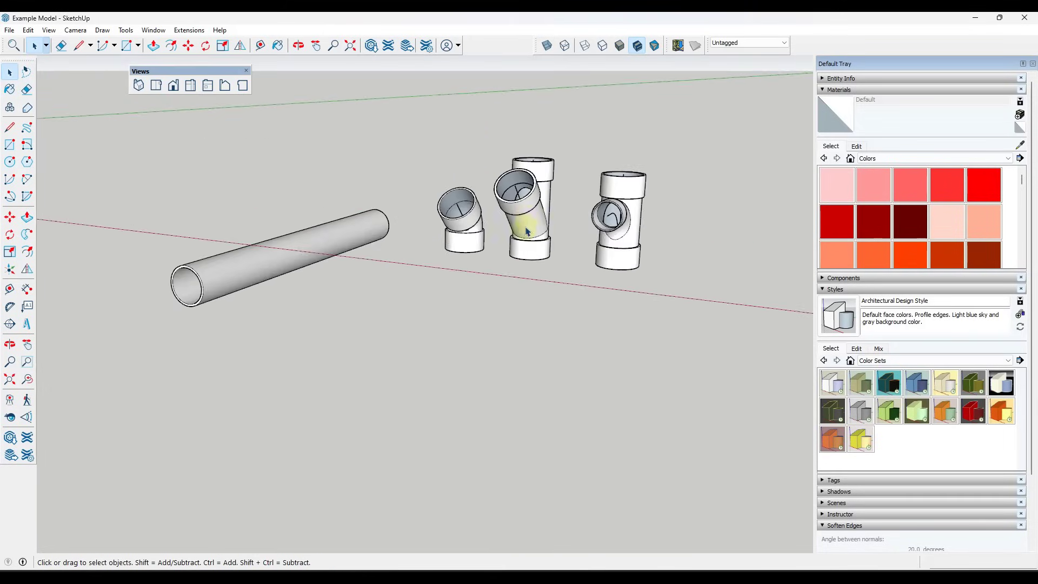
double_click(453, 219)
scroll(432, 206, up, 8)
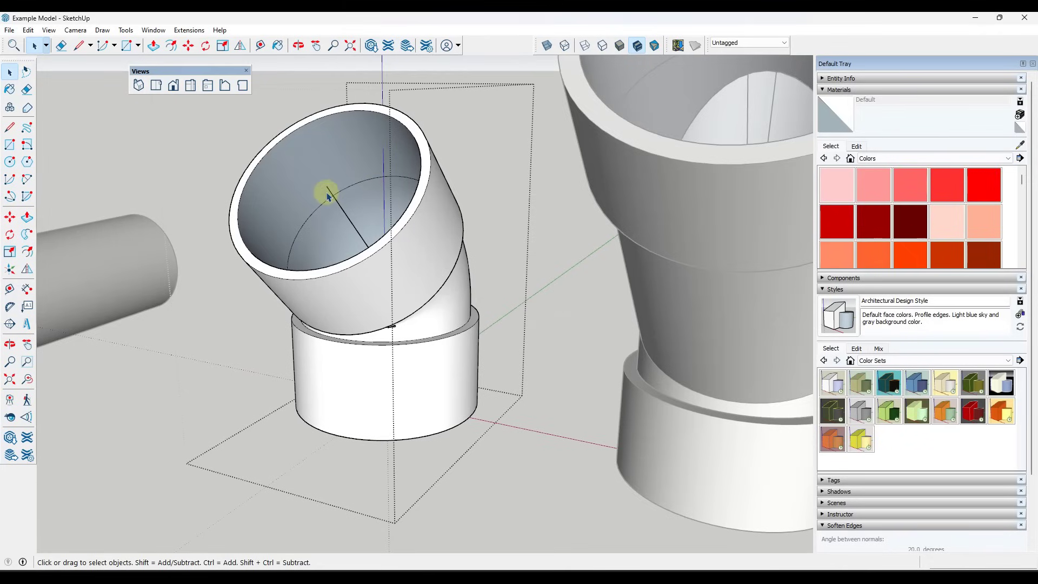
mouse_move(324, 192)
middle_down()
mouse_move(406, 211)
mouse_move(364, 211)
middle_up()
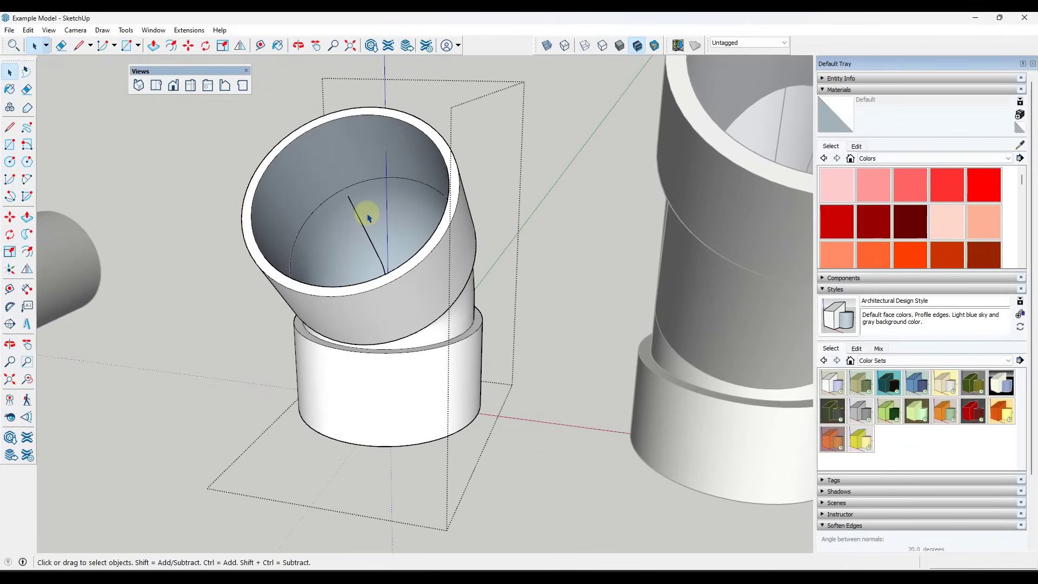
Draw a line about 7 3/8" long inside the elbow's angled opening, over the straight part of its centerline down to the curve
key(l)
click(348, 195)
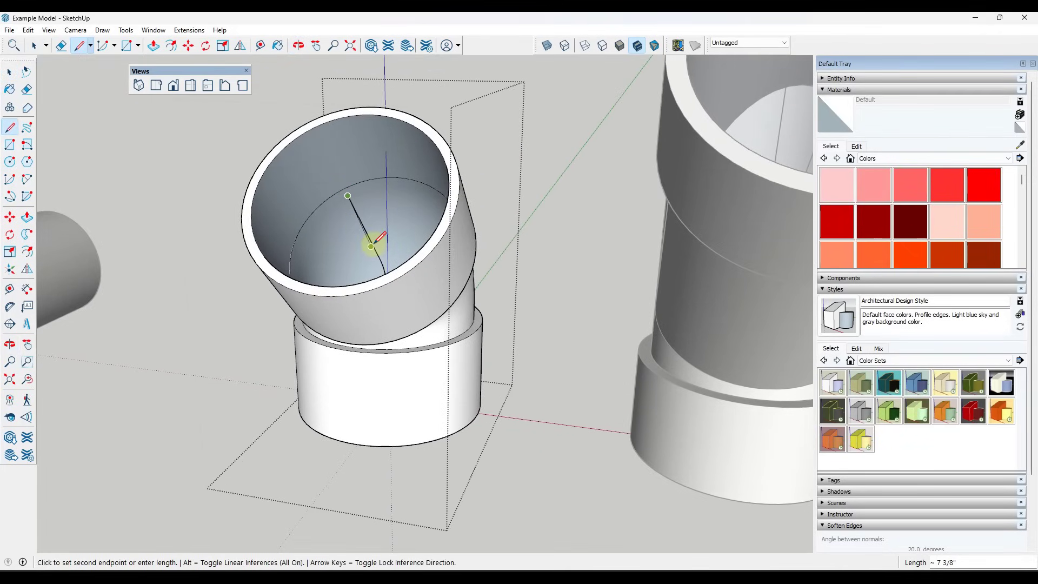
scroll(373, 245, up, 1)
scroll(370, 243, up, 2)
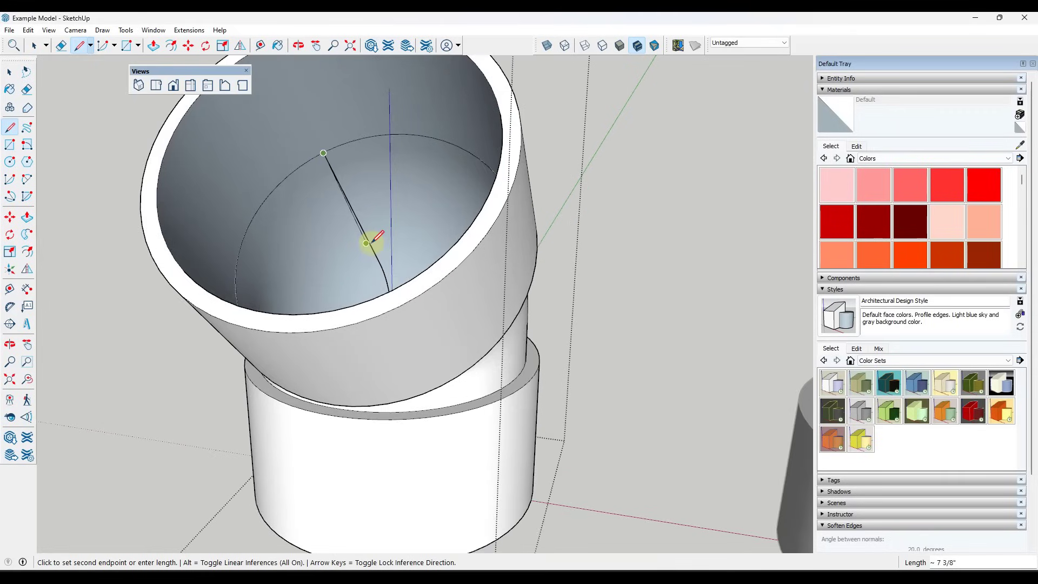
click(366, 243)
scroll(366, 243, up, 2)
scroll(352, 215, down, 4)
key(space)
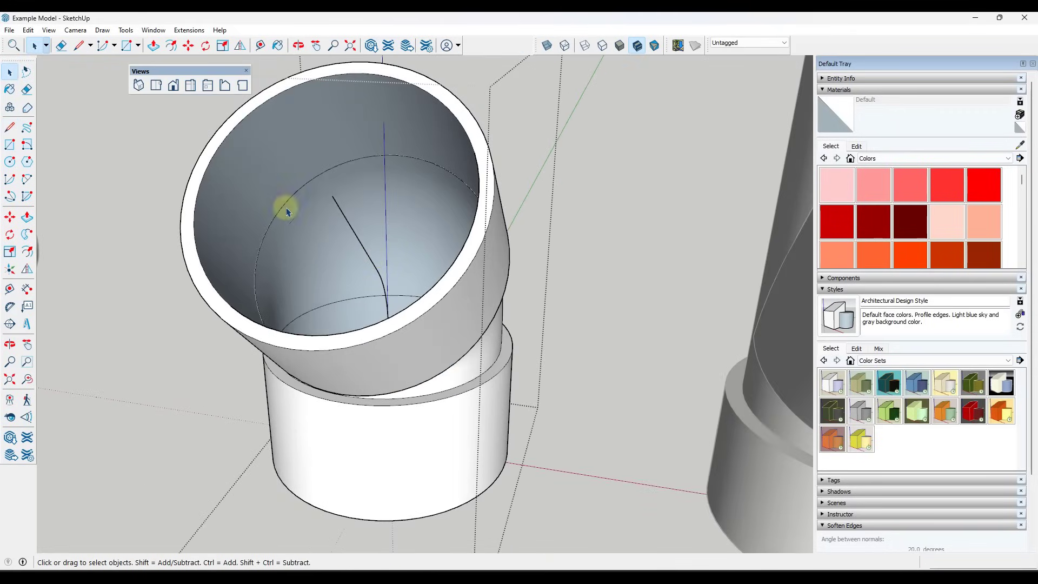
scroll(281, 189, down, 5)
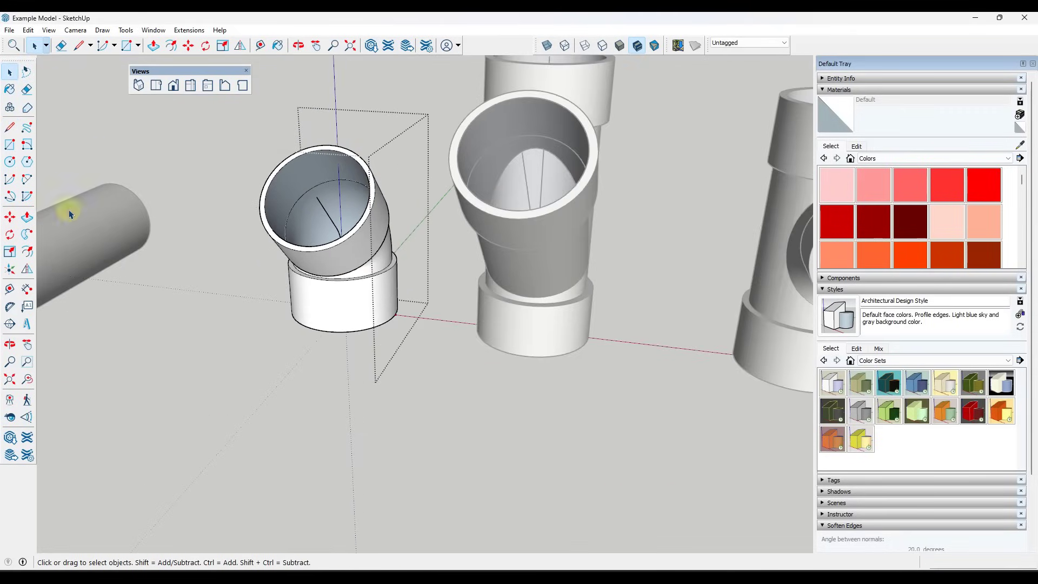
Add a snap inside the elbow where the straight centerline meets the curve, facing out along the centerline, and finish editing the elbow
right_click(394, 185)
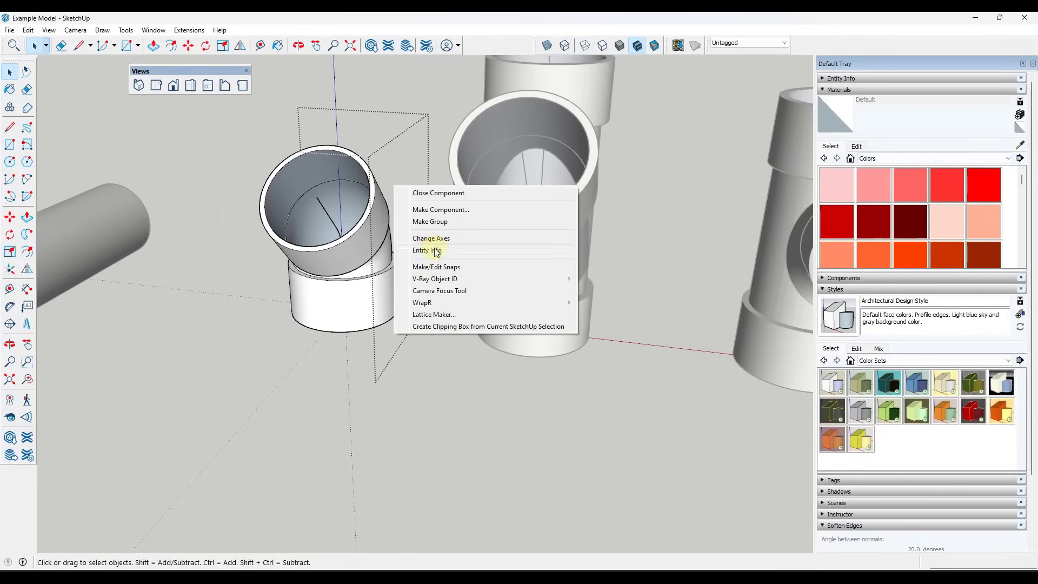
click(436, 268)
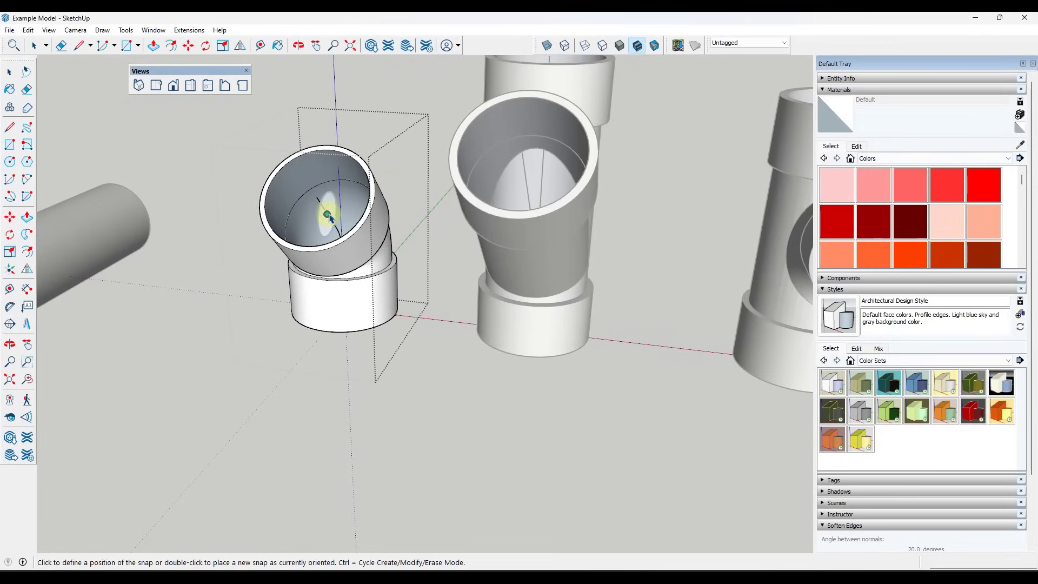
scroll(330, 217, up, 2)
click(326, 214)
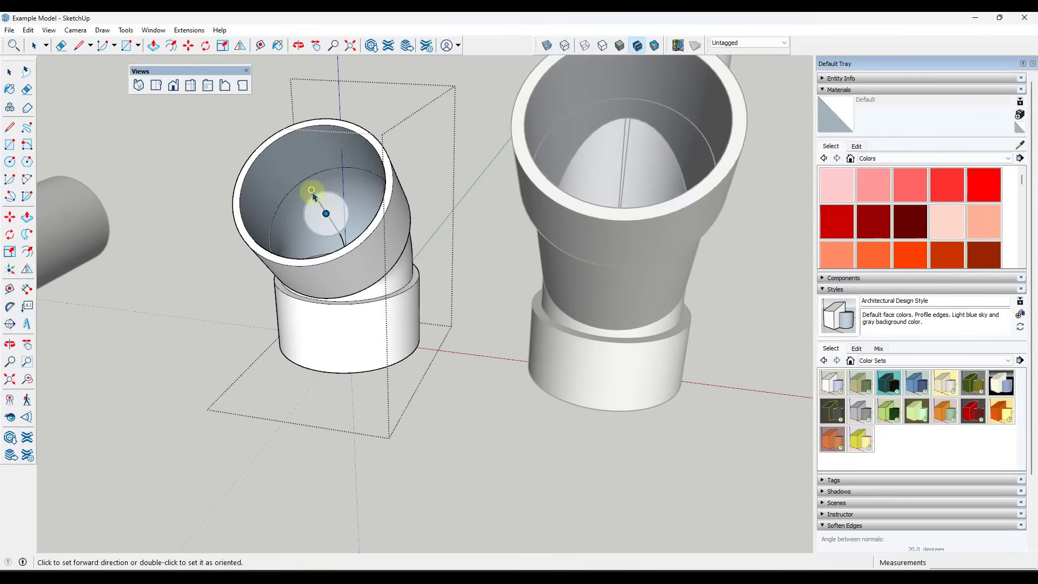
scroll(313, 196, up, 3)
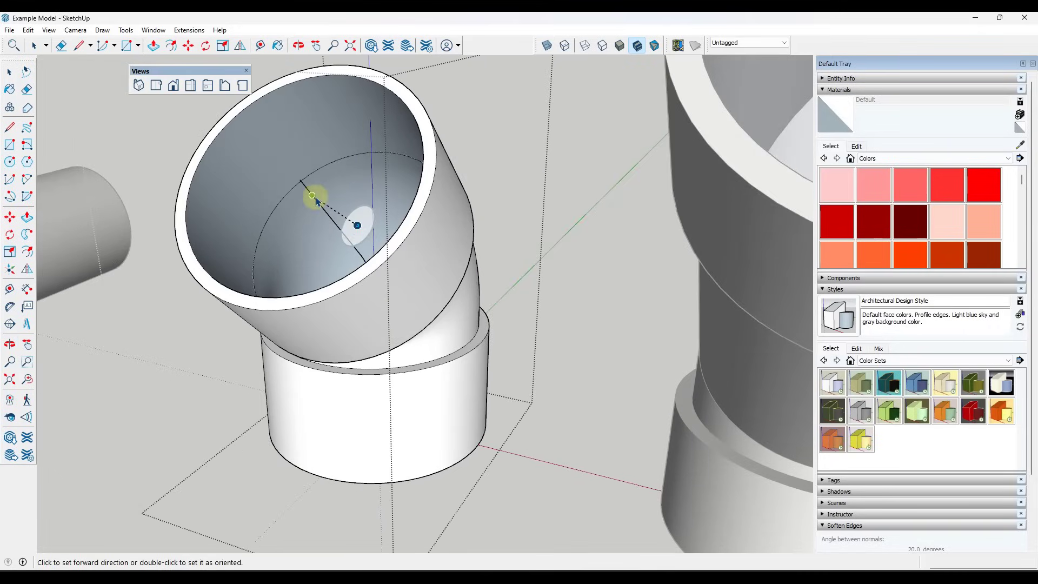
scroll(317, 201, up, 2)
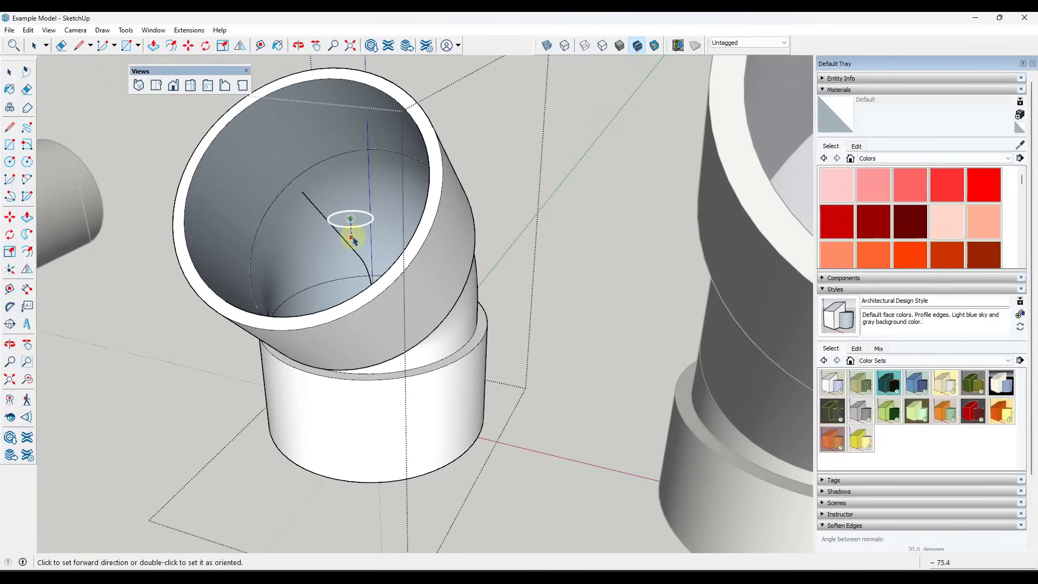
click(353, 240)
scroll(344, 242, up, 3)
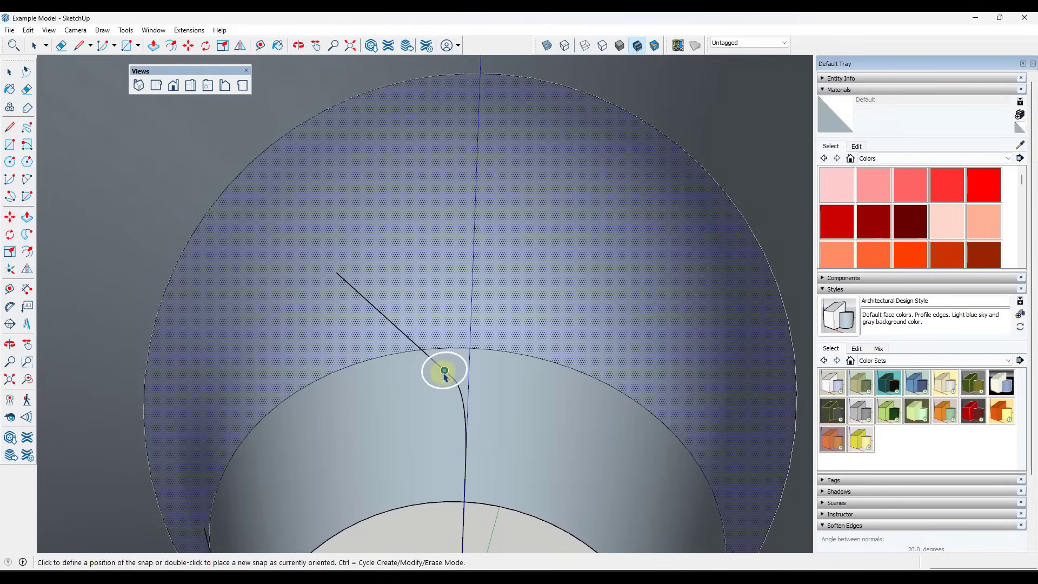
click(445, 371)
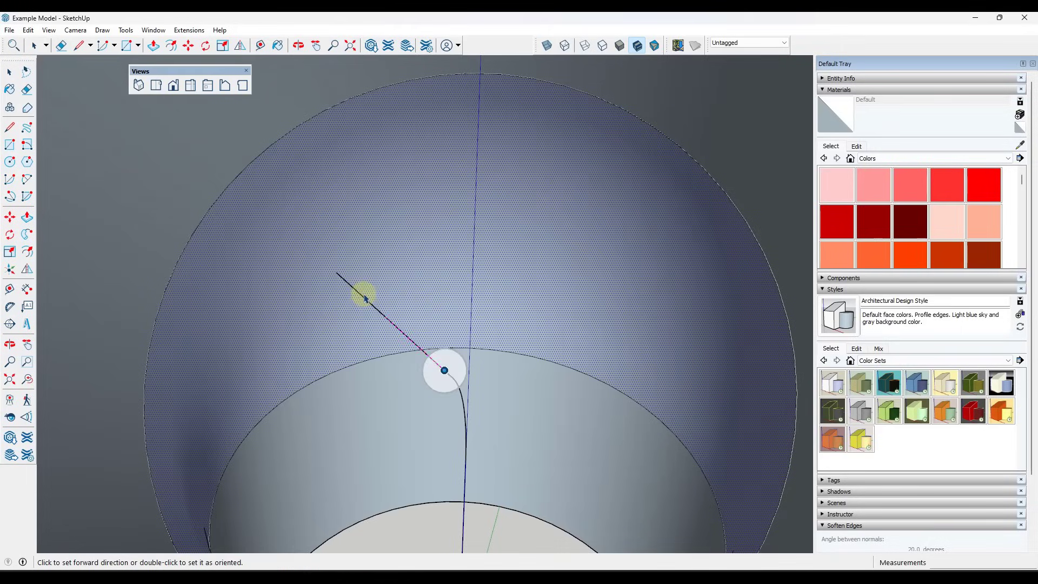
double_click(336, 274)
scroll(430, 336, down, 4)
mouse_move(430, 332)
middle_down()
mouse_move(417, 306)
mouse_move(260, 265)
mouse_move(477, 297)
mouse_move(630, 366)
mouse_move(579, 431)
mouse_move(463, 439)
mouse_move(399, 357)
mouse_move(425, 331)
middle_up()
scroll(428, 330, down, 5)
middle_drag(522, 284, 529, 196)
scroll(522, 200, down, 2)
key(space)
click(502, 161)
Move the long pipe by the snap at its near end onto the snap inside the elbow
scroll(523, 153, down, 2)
middle_drag(525, 155, 475, 203)
scroll(474, 204, down, 2)
click(198, 336)
key(m)
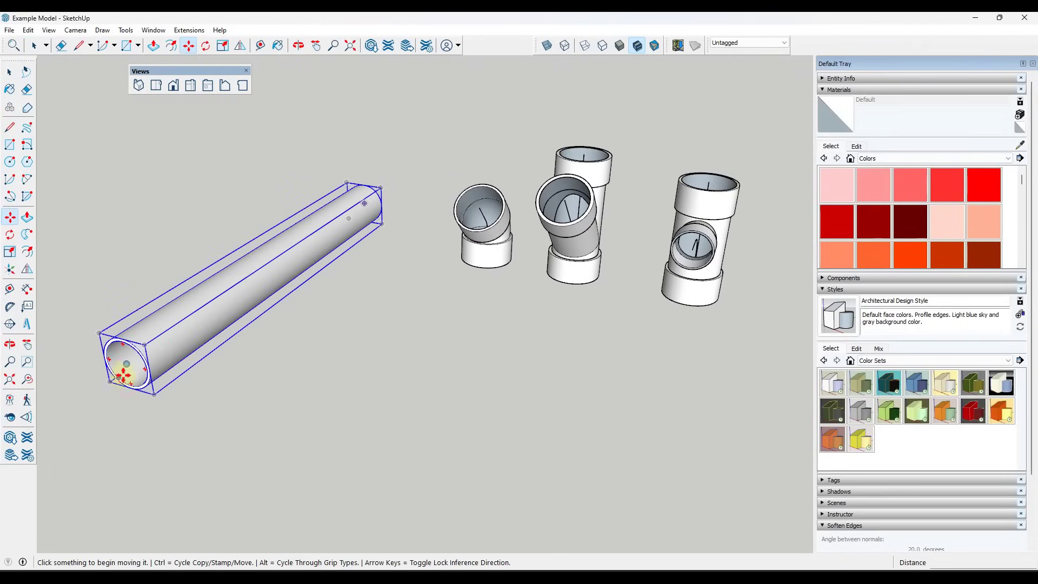
click(127, 364)
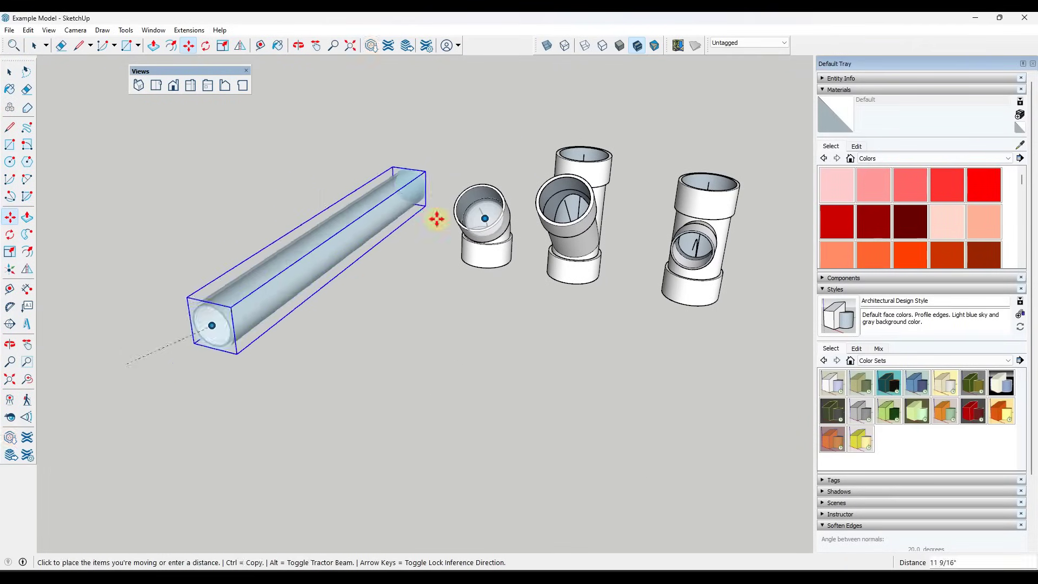
click(484, 219)
Examine how the pipe sits in the elbow and inspect the openings of the remaining fittings
middle_drag(419, 220, 528, 141)
key(space)
scroll(565, 152, up, 3)
scroll(319, 165, down, 3)
scroll(547, 162, up, 5)
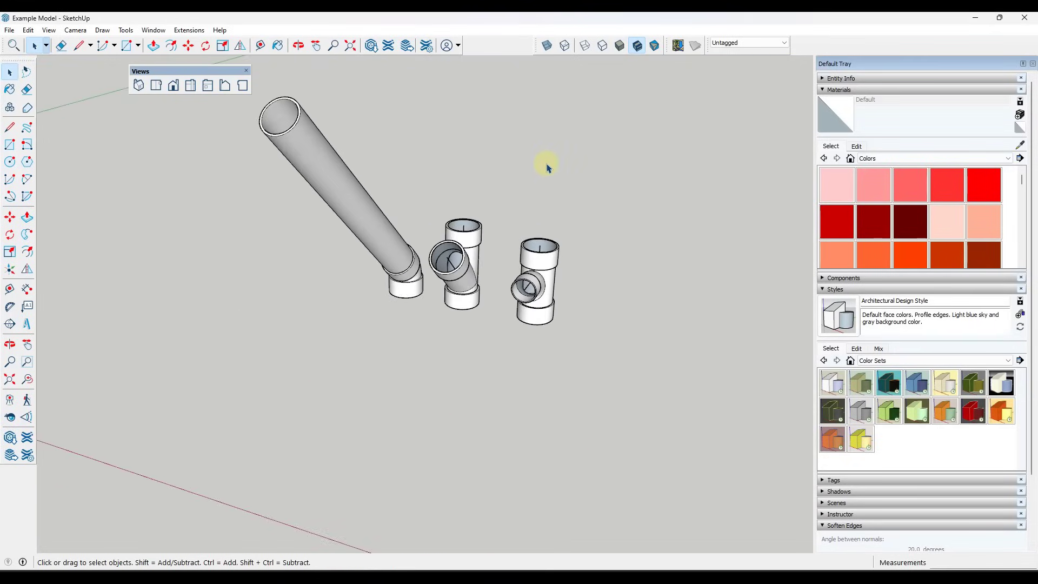
scroll(378, 285, down, 3)
scroll(470, 174, up, 2)
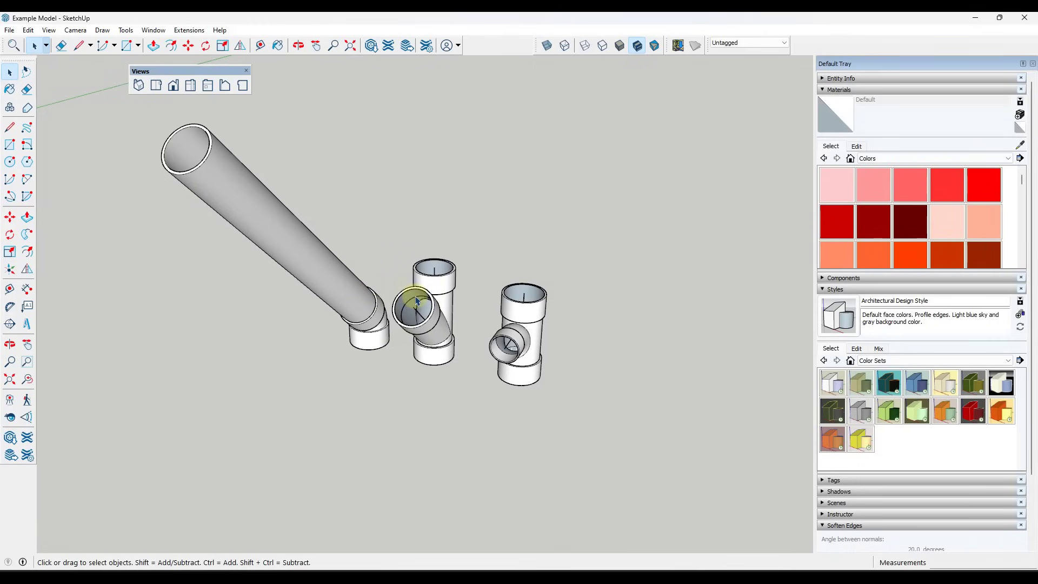
scroll(440, 255, up, 2)
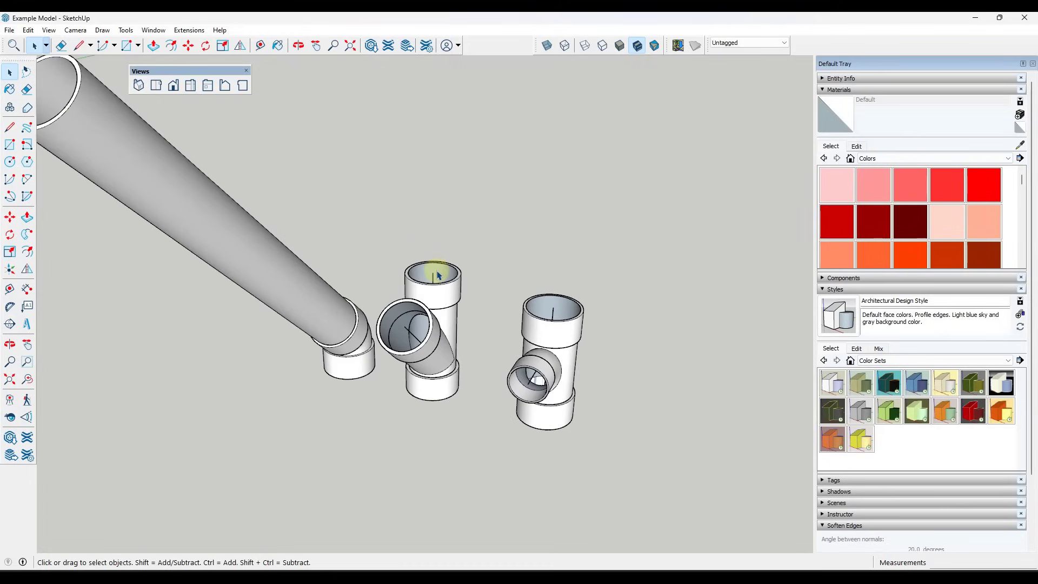
scroll(439, 273, down, 4)
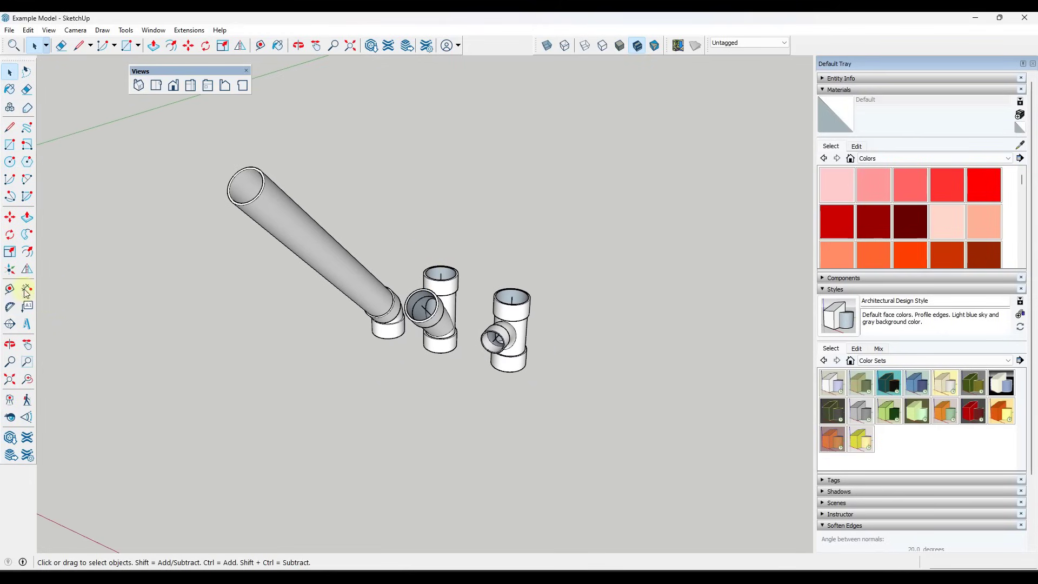
Open the wye fitting for editing, add a snap at the center of its upright top opening facing upward, and finish editing
double_click(425, 303)
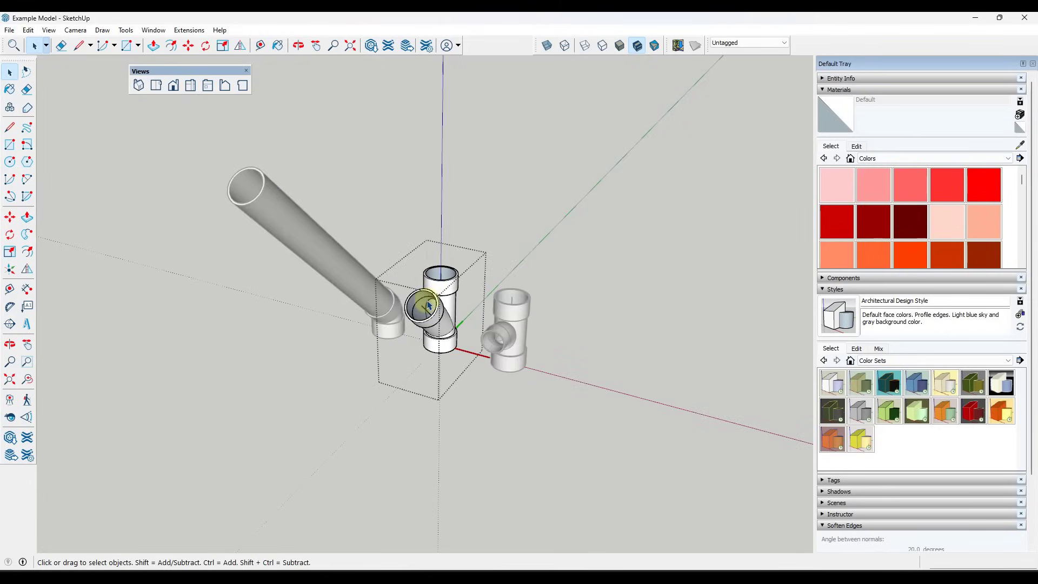
right_click(441, 277)
click(459, 369)
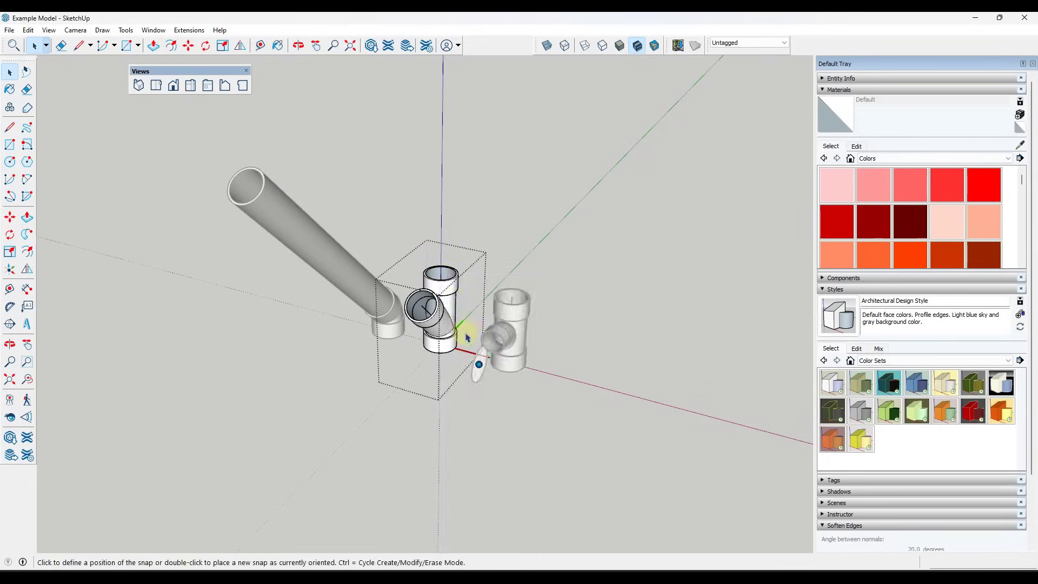
click(443, 275)
double_click(445, 217)
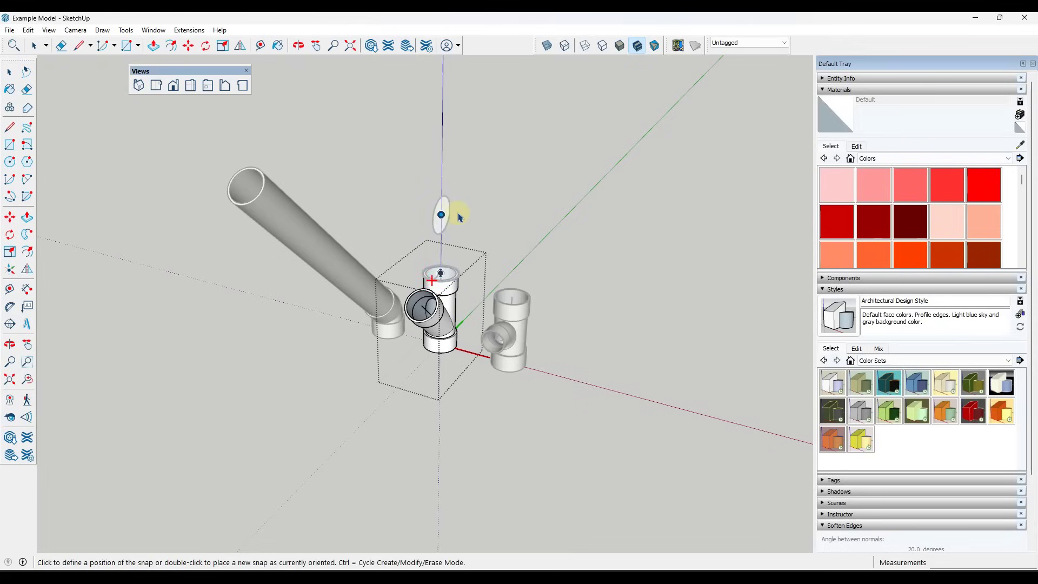
key(space)
click(474, 210)
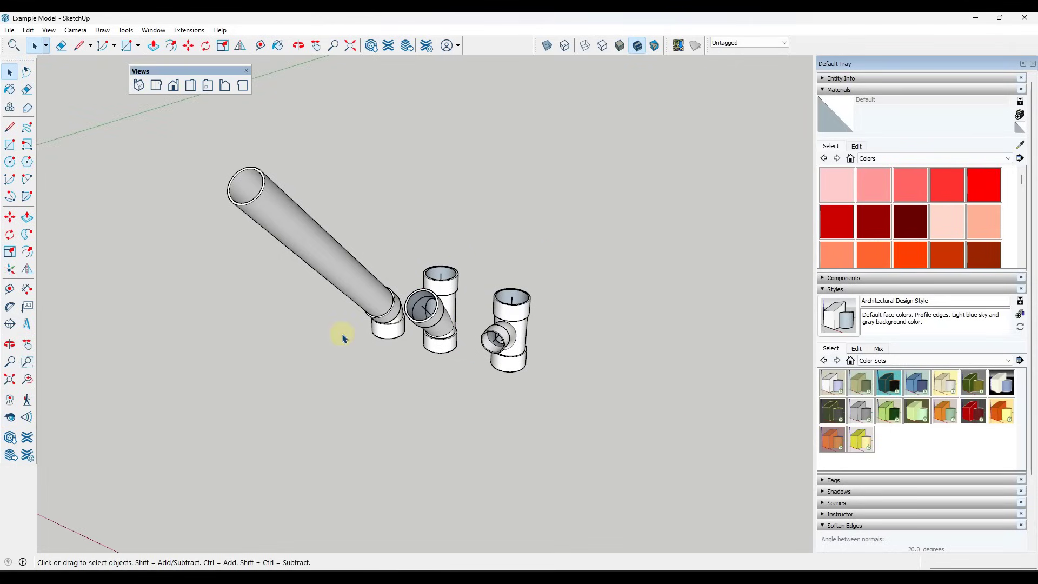
Move the wye fitting by its top snap onto the snap at the long pipe's free end
key(m)
click(441, 273)
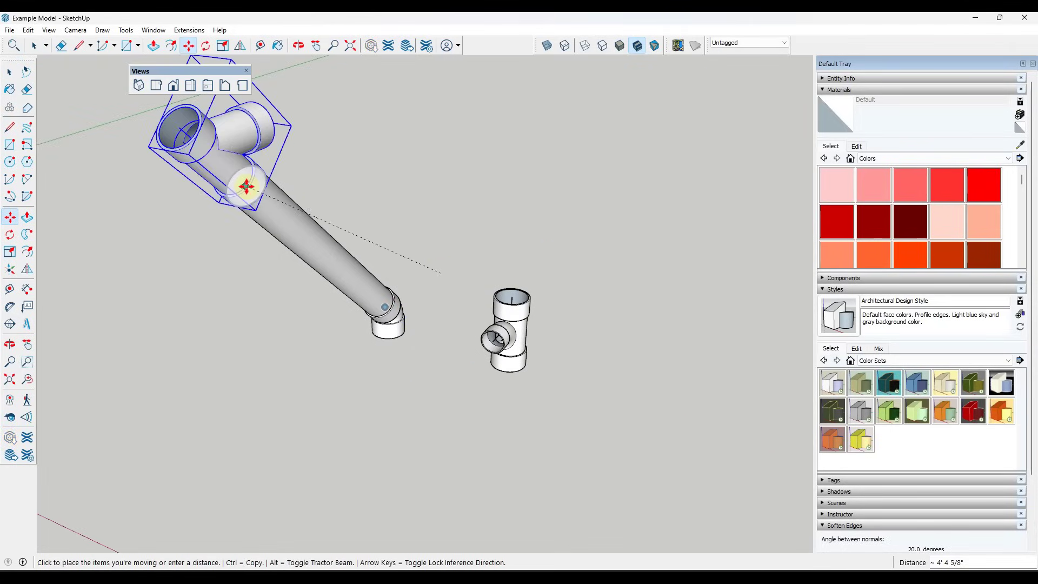
click(246, 186)
middle_drag(347, 234, 344, 190)
key(space)
scroll(343, 190, up, 3)
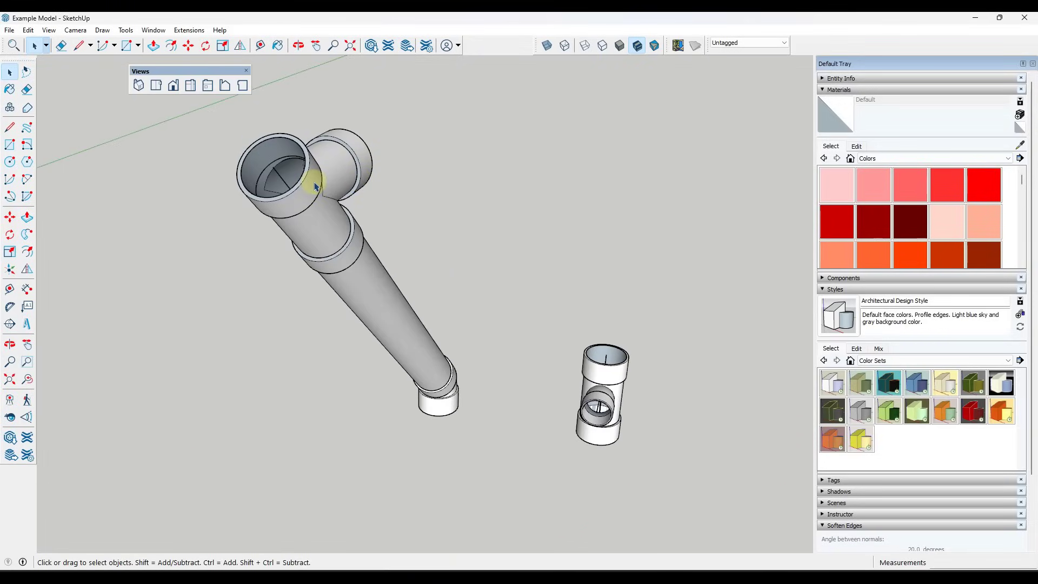
scroll(303, 185, down, 1)
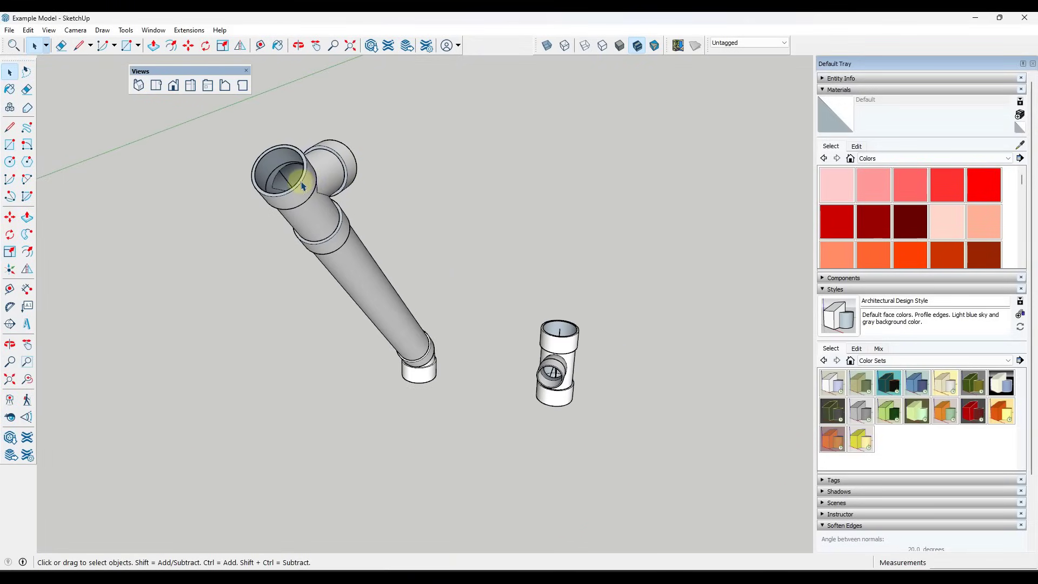
scroll(304, 187, up, 1)
click(298, 194)
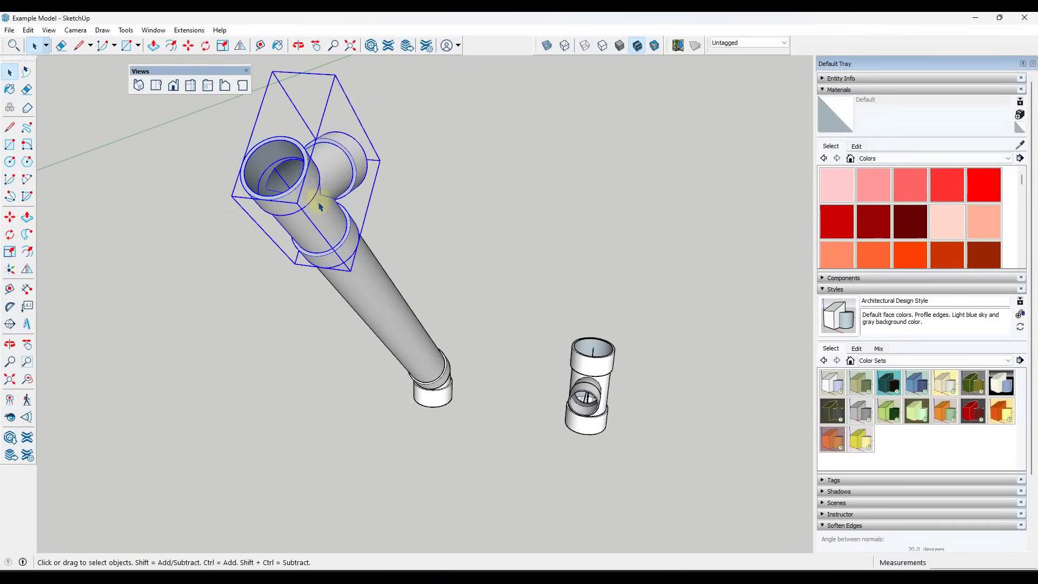
scroll(466, 215, down, 3)
Copy the long pipe about 2' 6" away from the assembly, on the side opposite the loose tee fitting
click(408, 266)
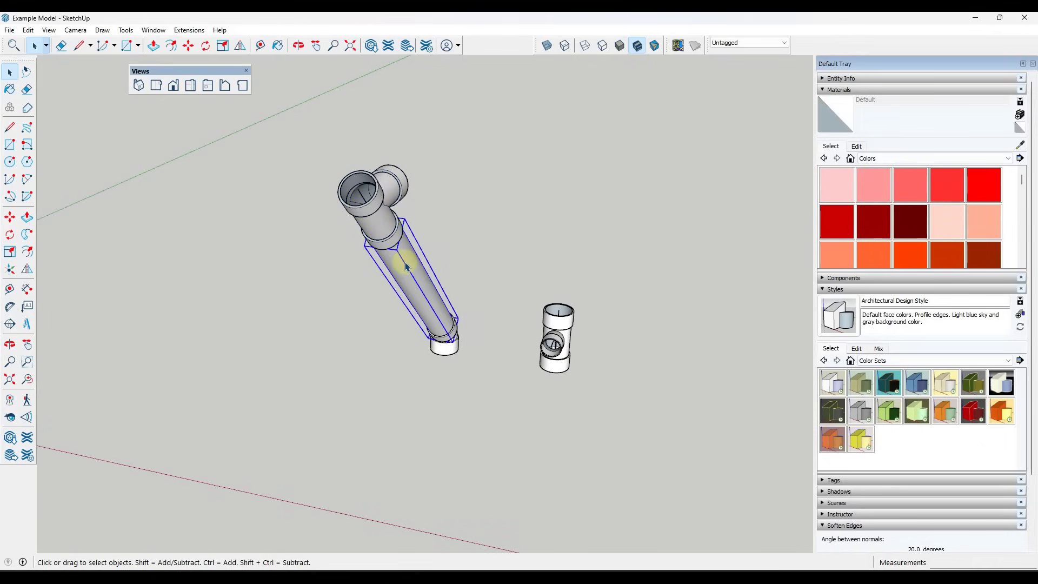
key(m)
key(ctrl)
click(409, 269)
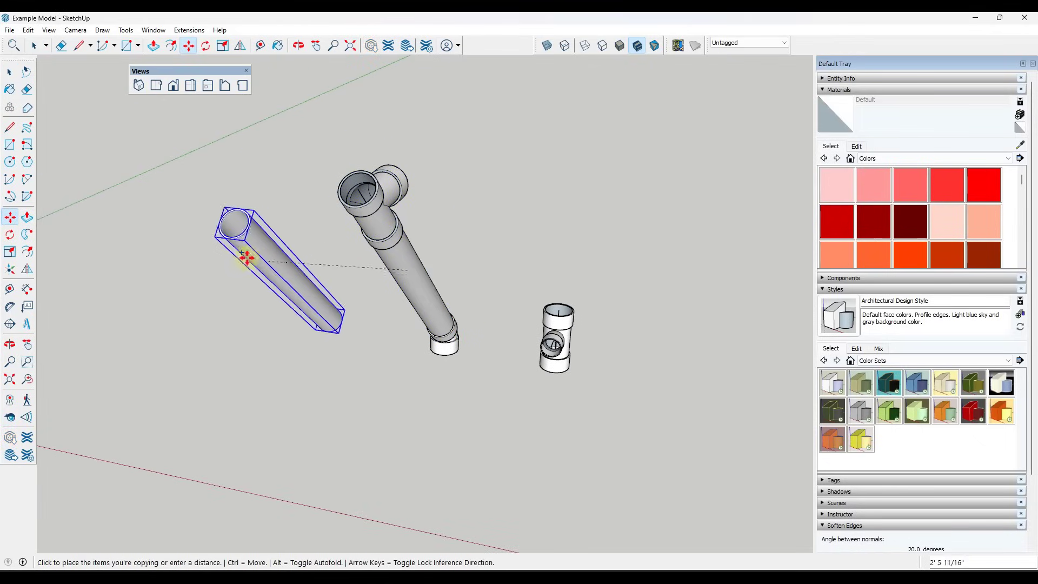
click(247, 248)
key(space)
Open the copied pipe for editing and reset the snap at its upper open end to face outward along the green axis
scroll(247, 247, up, 3)
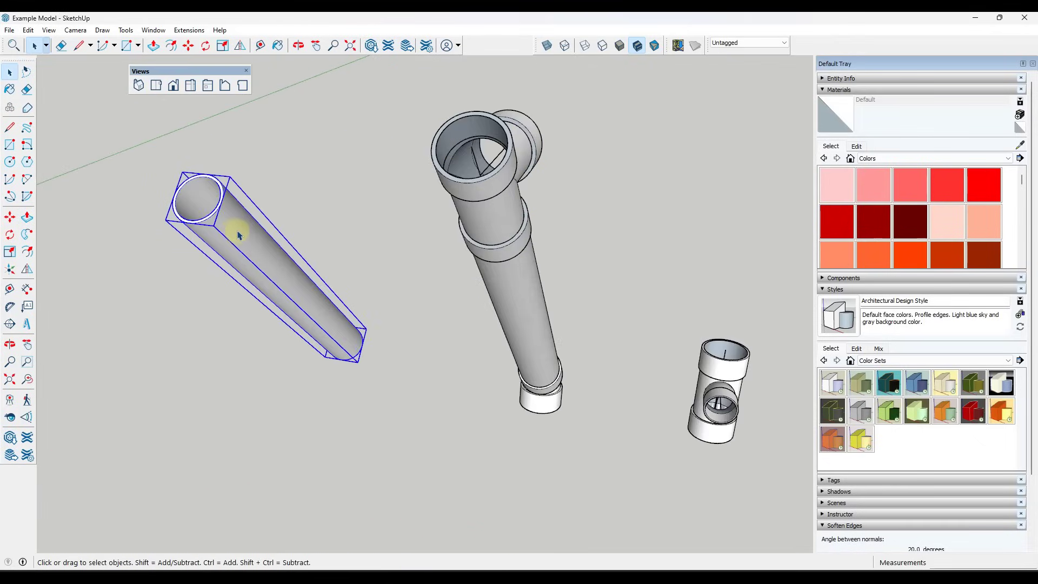
double_click(234, 229)
right_click(234, 222)
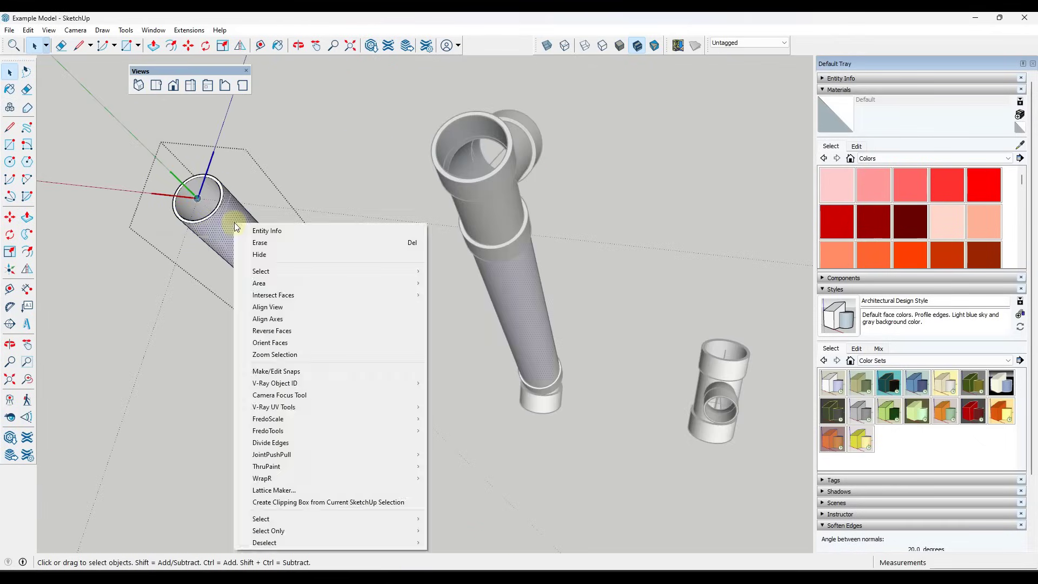
click(287, 371)
scroll(198, 201, up, 2)
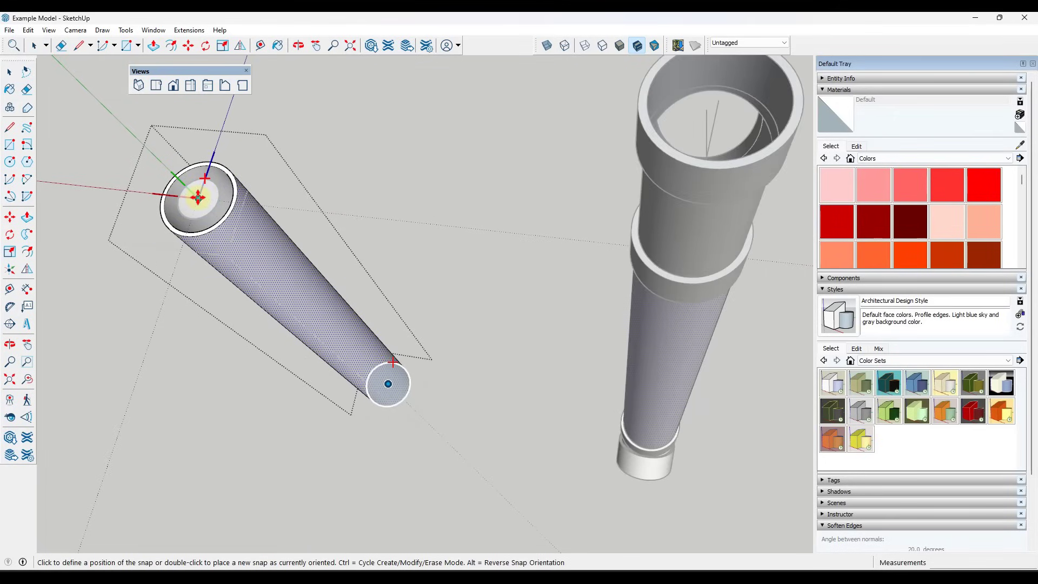
click(199, 197)
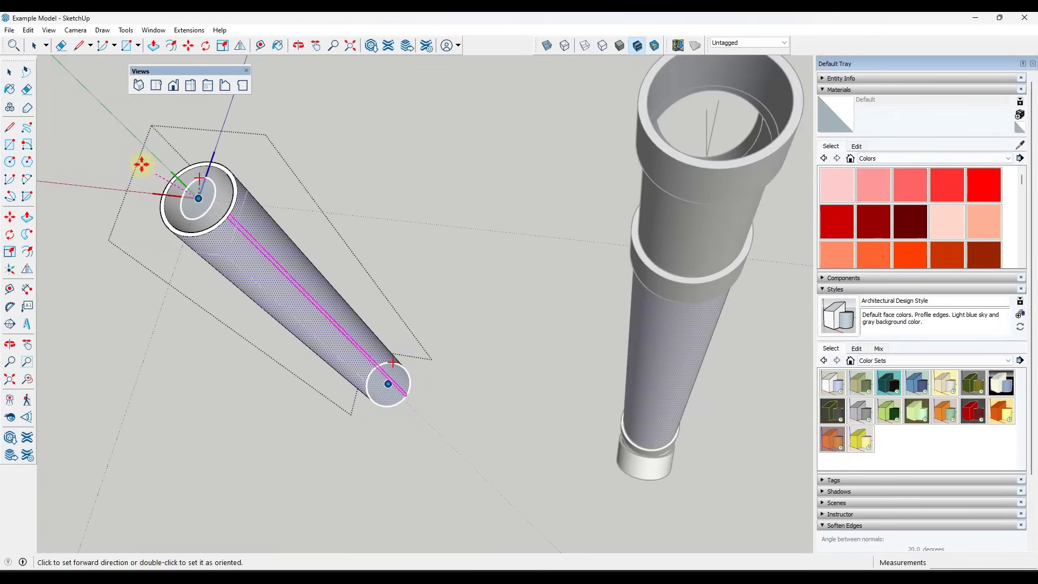
click(103, 102)
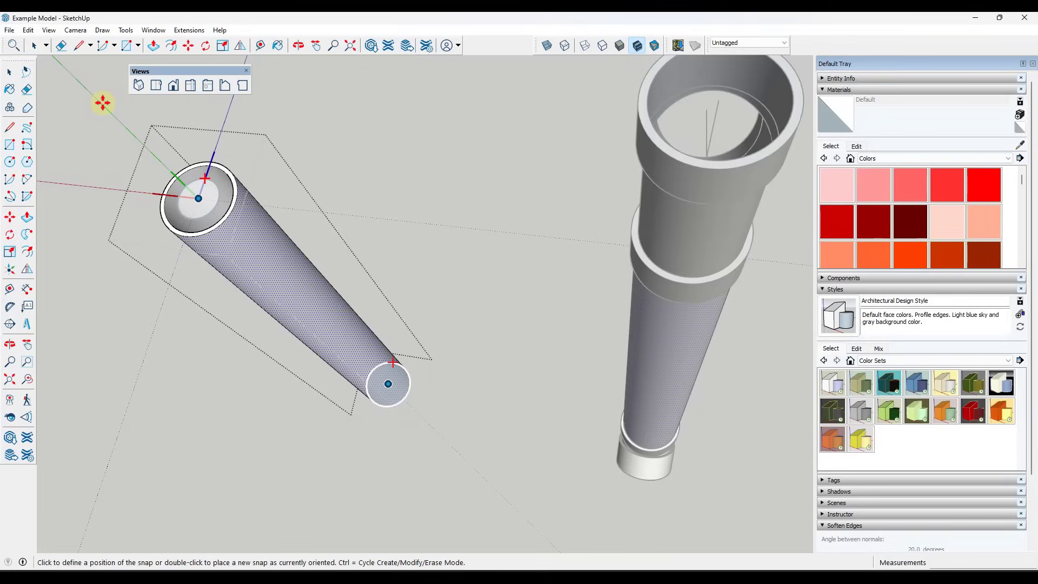
Finish editing the copied pipe and return to the whole model
key(space)
click(103, 103)
scroll(301, 152, down, 5)
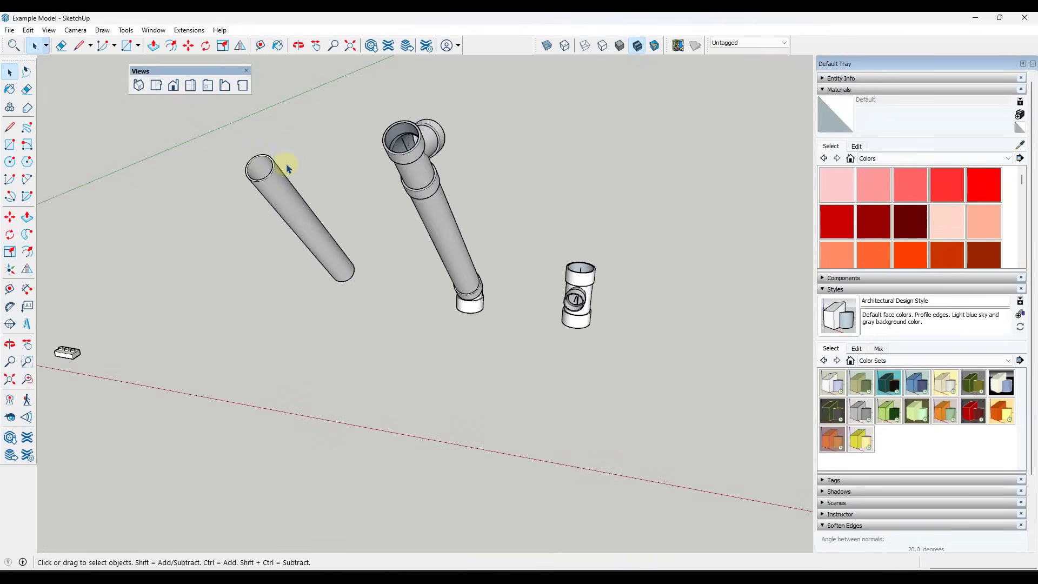
scroll(281, 175, up, 2)
scroll(274, 184, up, 1)
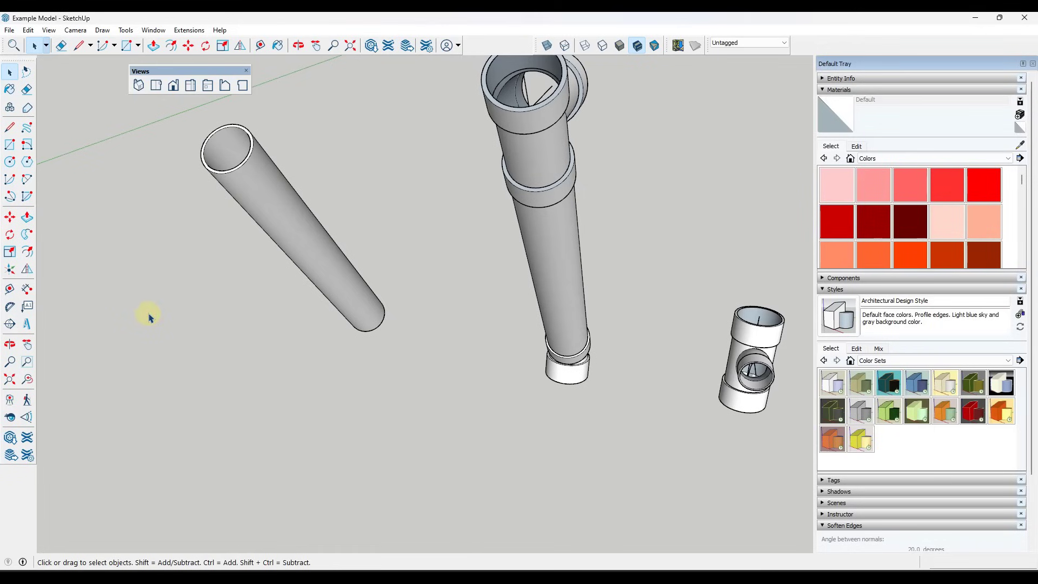
scroll(278, 220, down, 2)
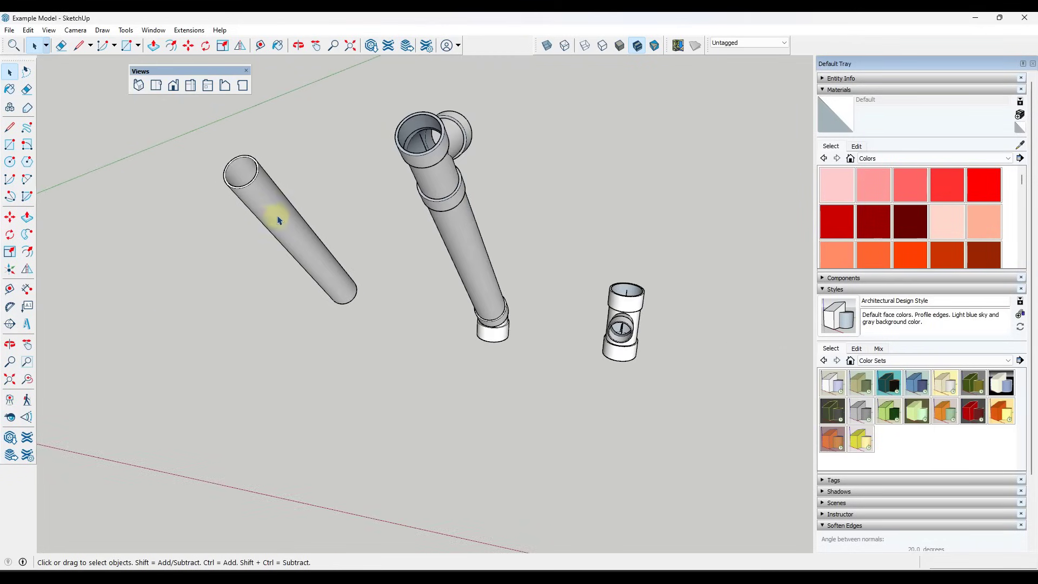
scroll(358, 117, up, 1)
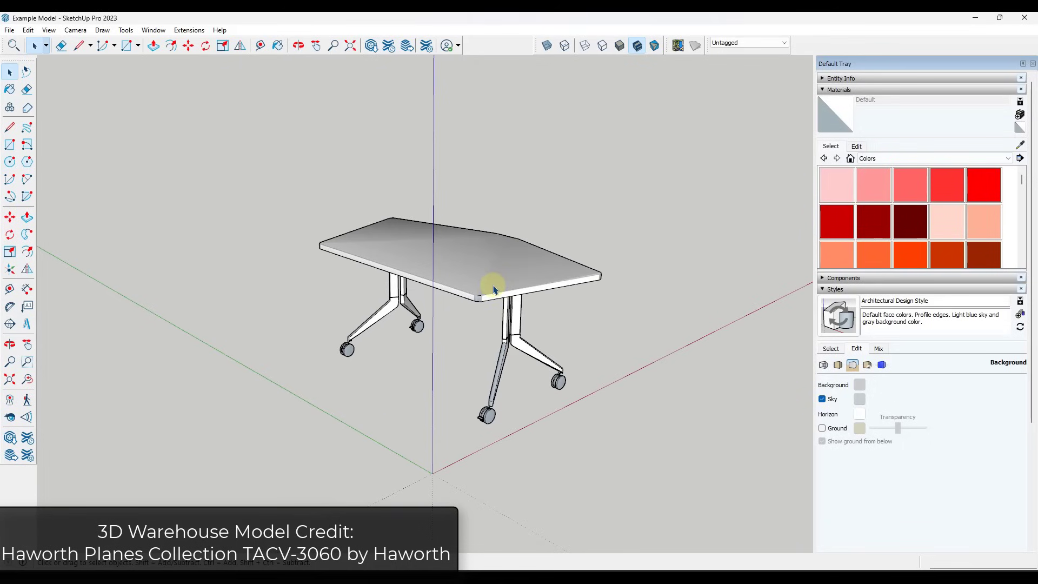
Select the conference table and start the Flip tool on it
middle_drag(498, 291, 493, 314)
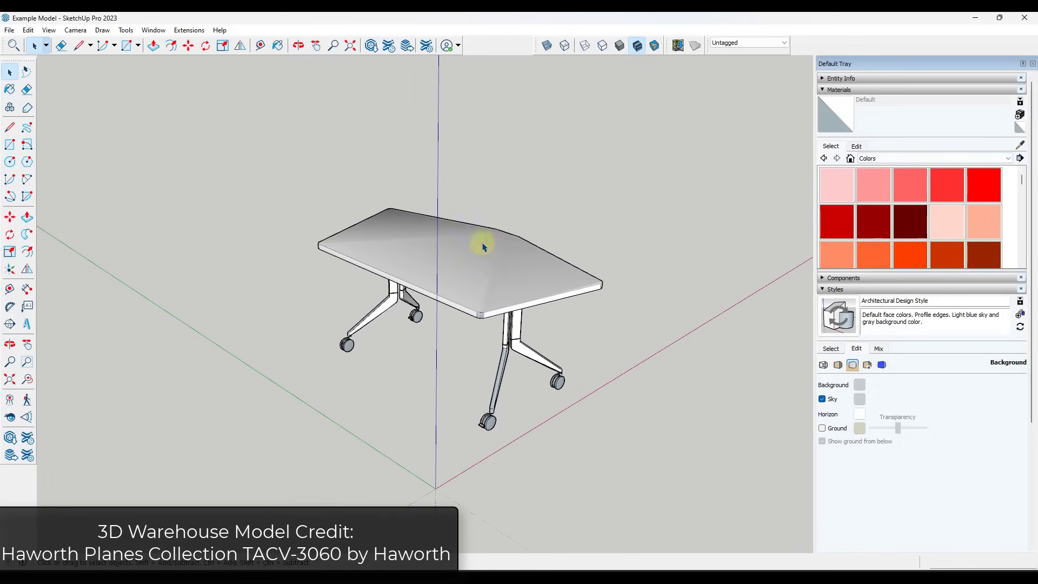
click(457, 285)
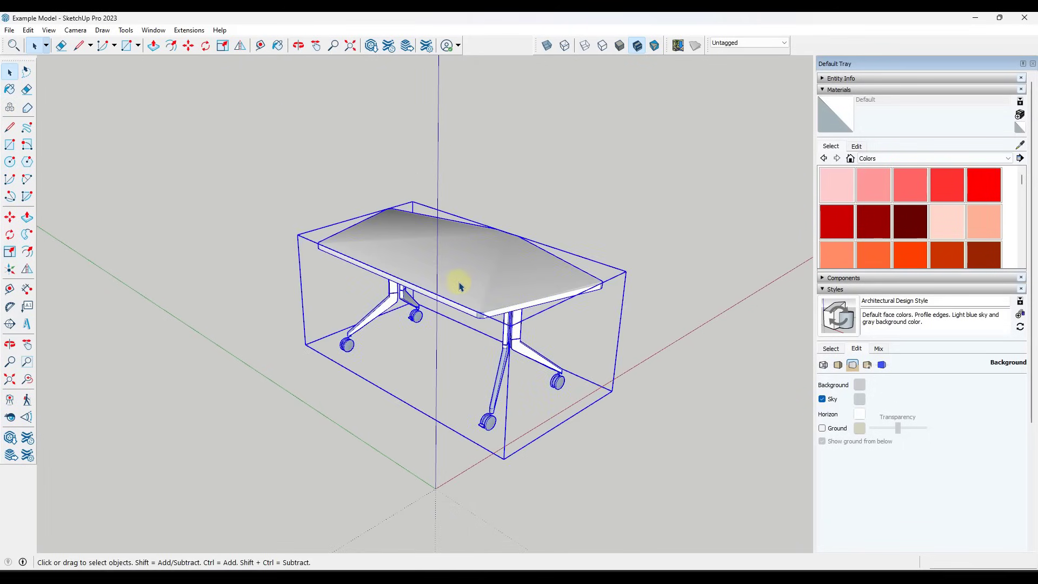
mouse_move(474, 263)
middle_down()
mouse_move(475, 535)
mouse_move(460, 273)
middle_up()
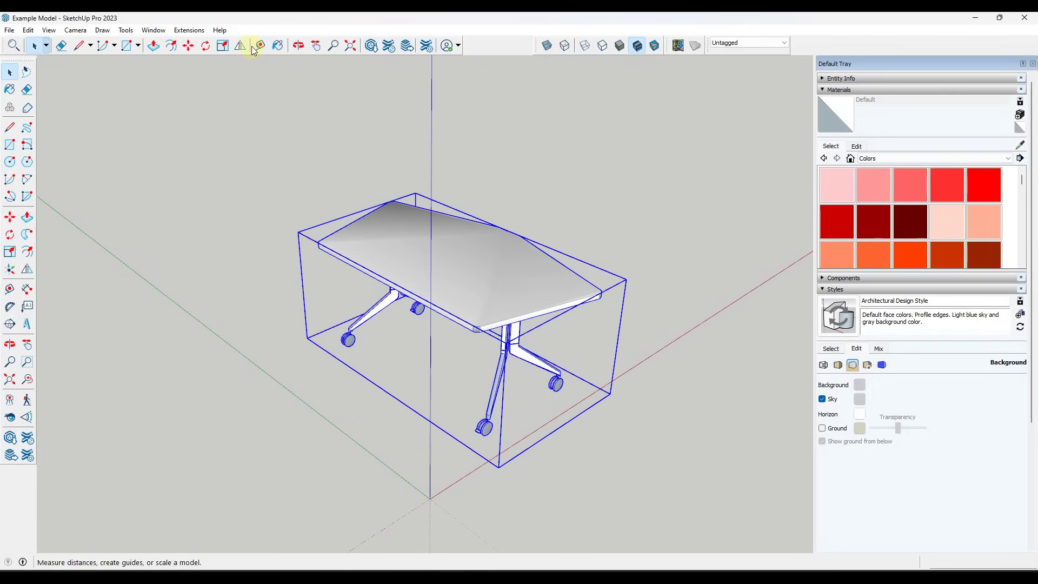
click(240, 47)
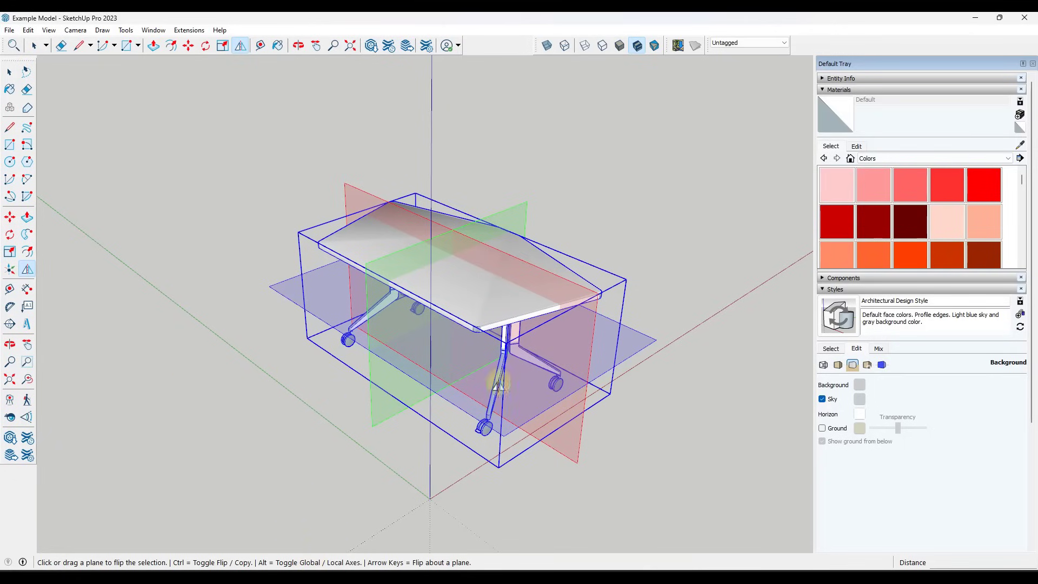
Try flipping the table about a plane aligned with its angled end edge, and undo the flip
drag(520, 324, 518, 320)
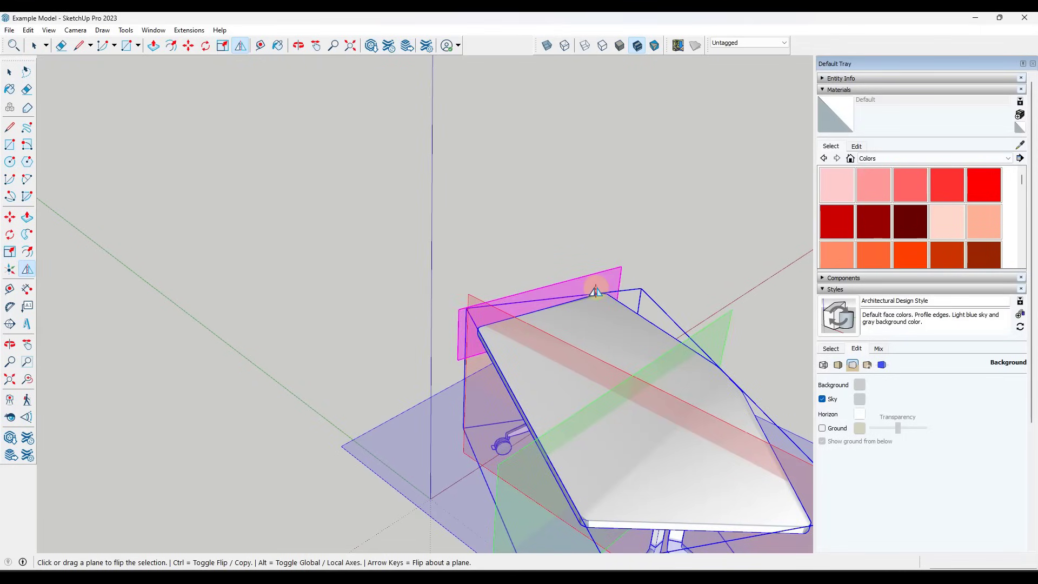
click(576, 292)
click(540, 323)
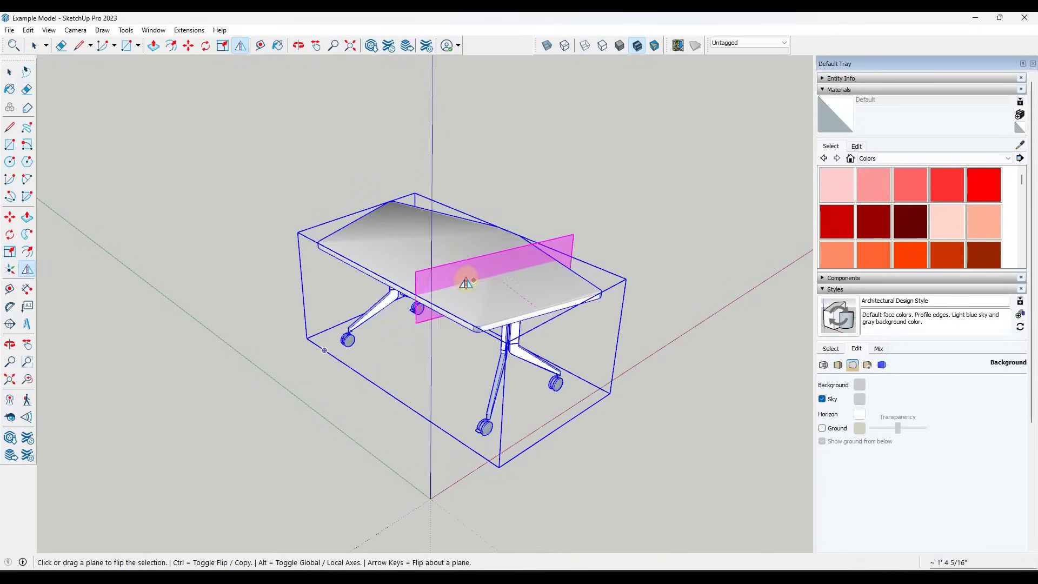
click(539, 351)
click(551, 346)
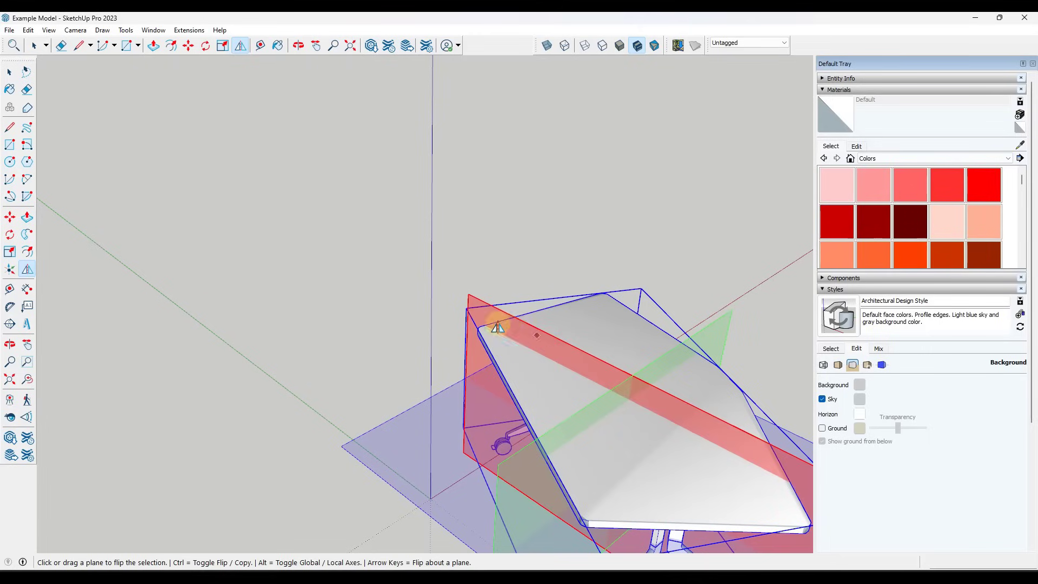
key(ctrl+z)
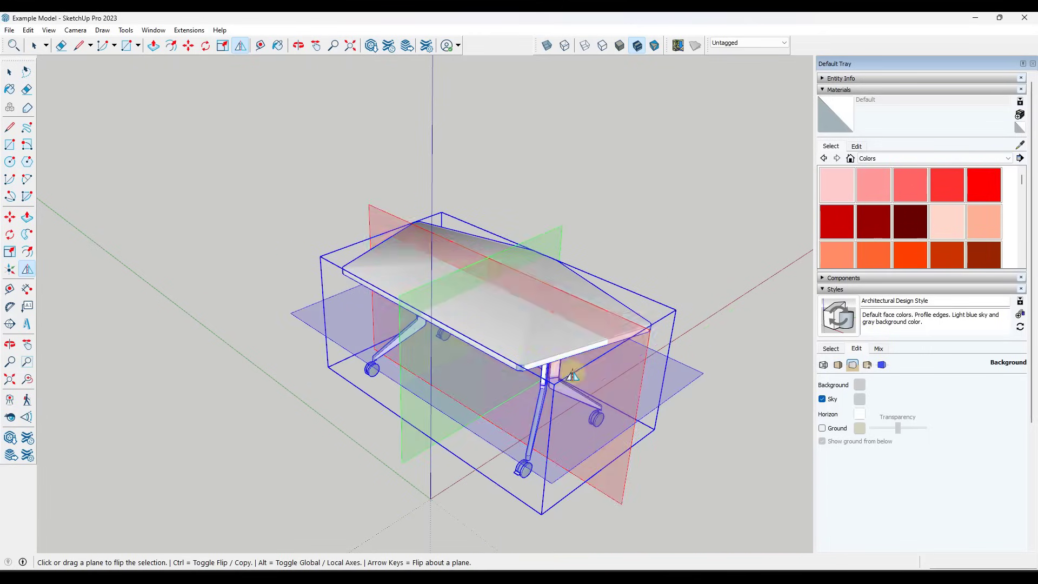
Create a flipped copy of the table across its angled end edge so the two tabletops meet
scroll(587, 358, down, 3)
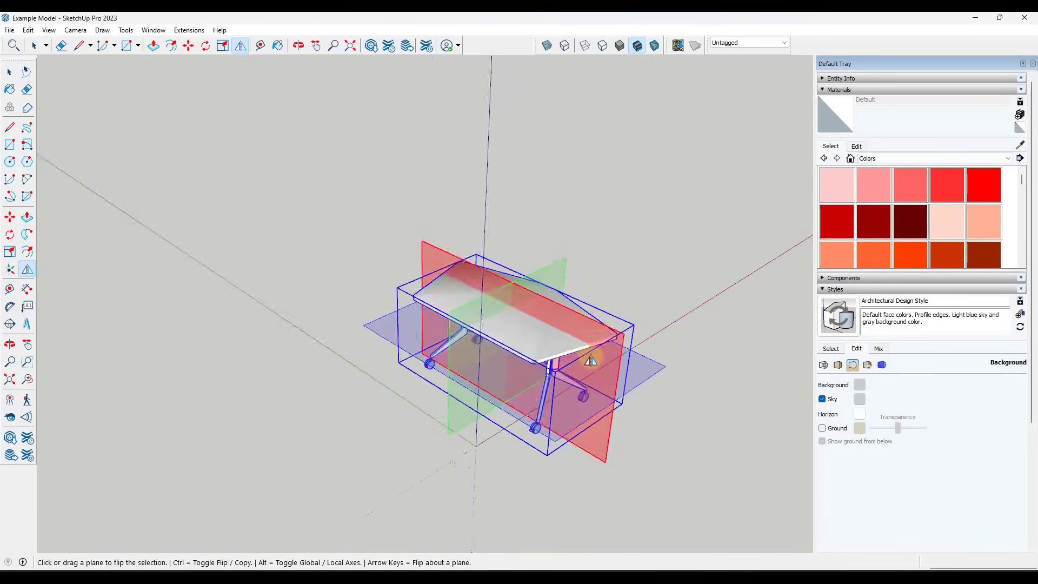
scroll(586, 357, up, 4)
key(ctrl)
click(551, 348)
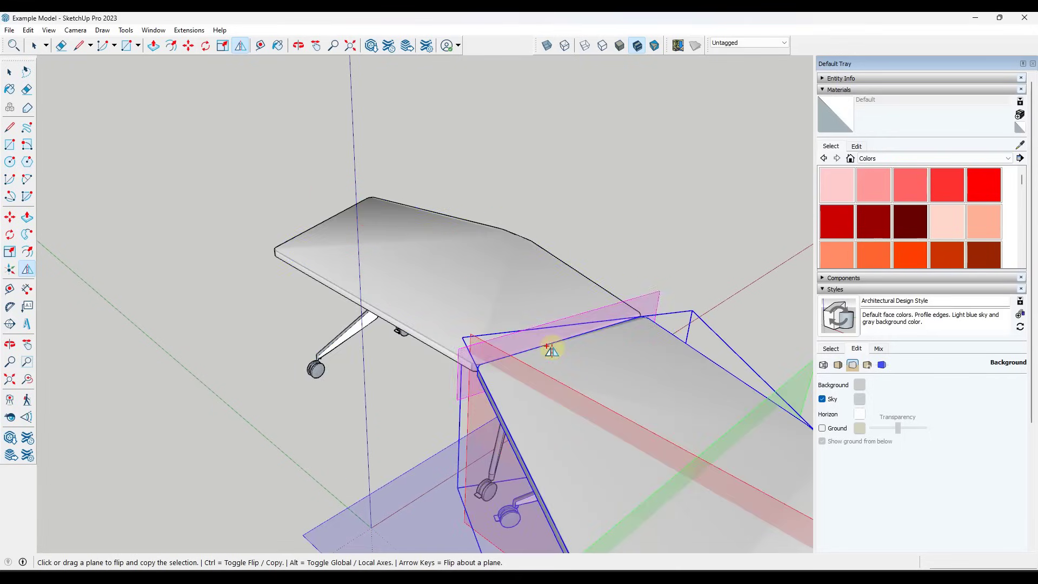
scroll(508, 303, down, 2)
middle_drag(351, 297, 847, 283)
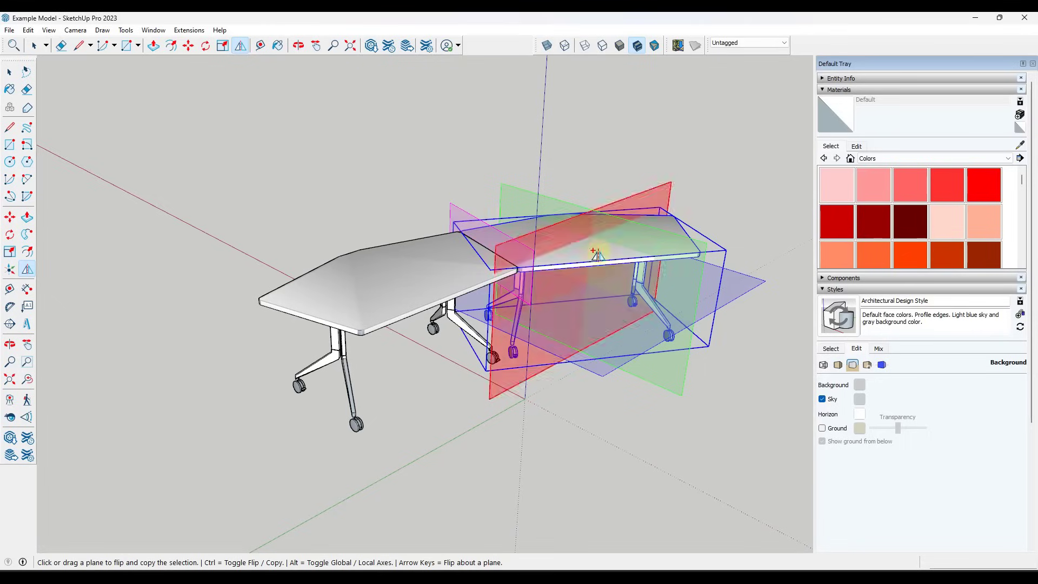
middle_drag(703, 239, 394, 364)
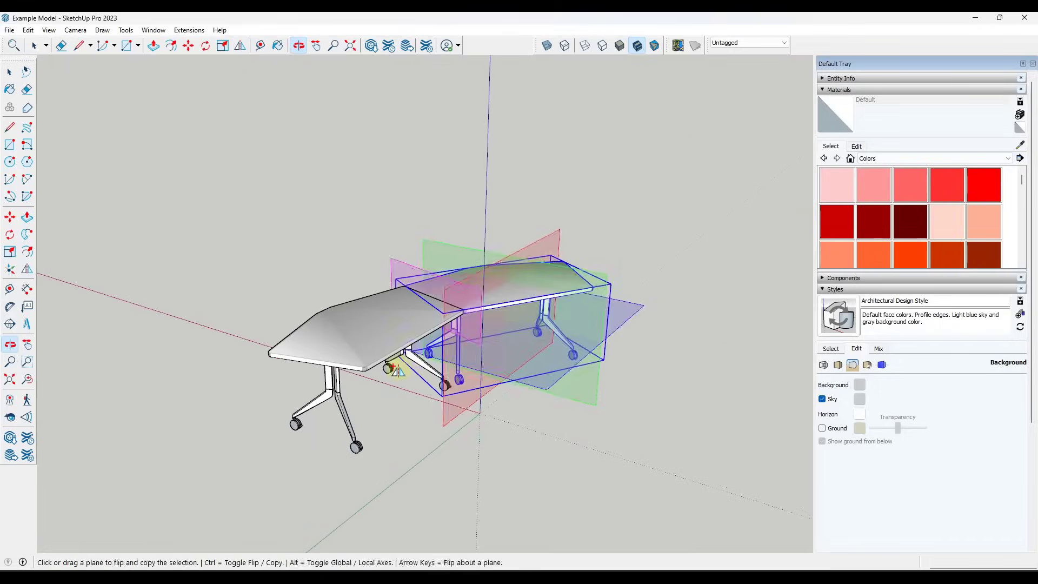
Create another flipped copy from the original table across its free angled end, forming a curved row of three tables
key(space)
click(240, 46)
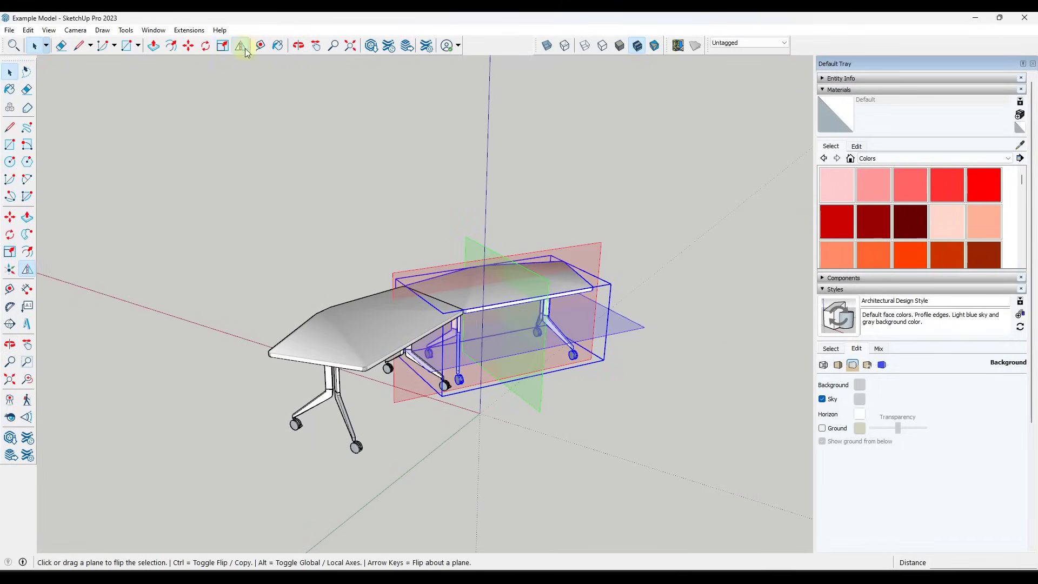
key(space)
click(340, 346)
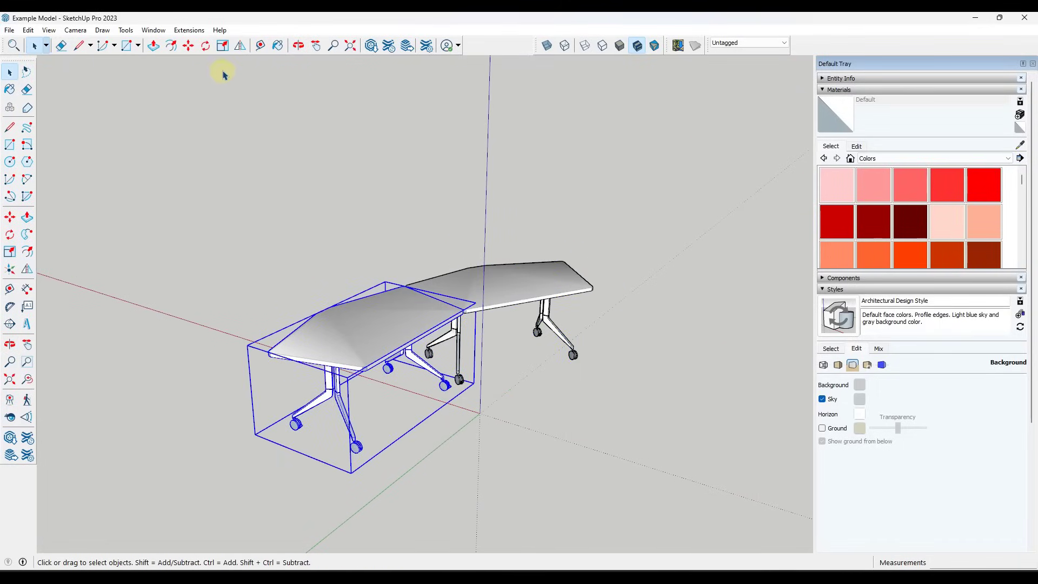
click(240, 46)
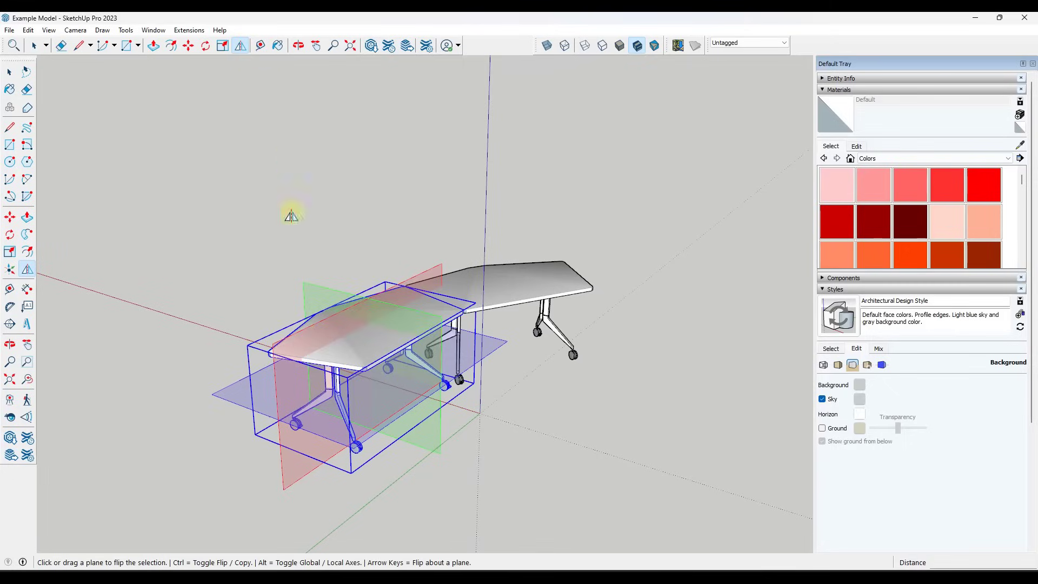
click(319, 366)
middle_drag(494, 341, 413, 347)
key(space)
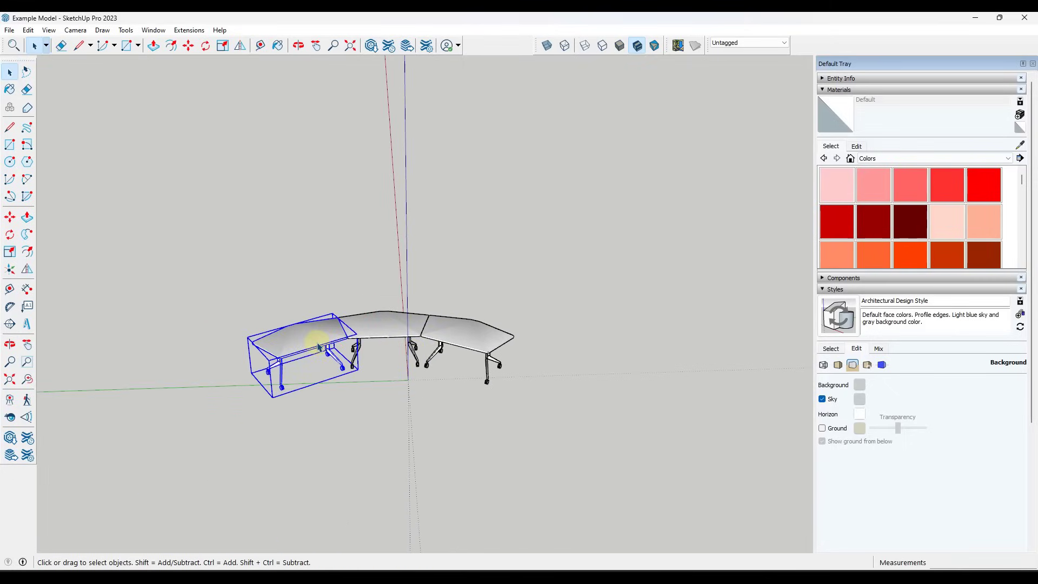
middle_drag(318, 347, 432, 317)
scroll(390, 397, up, 5)
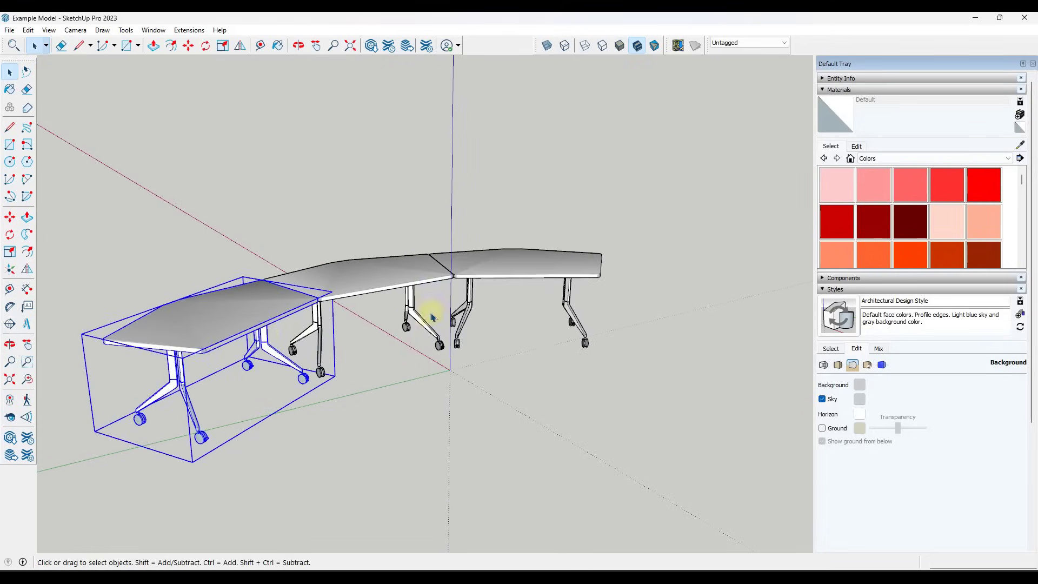
middle_drag(321, 357, 409, 340)
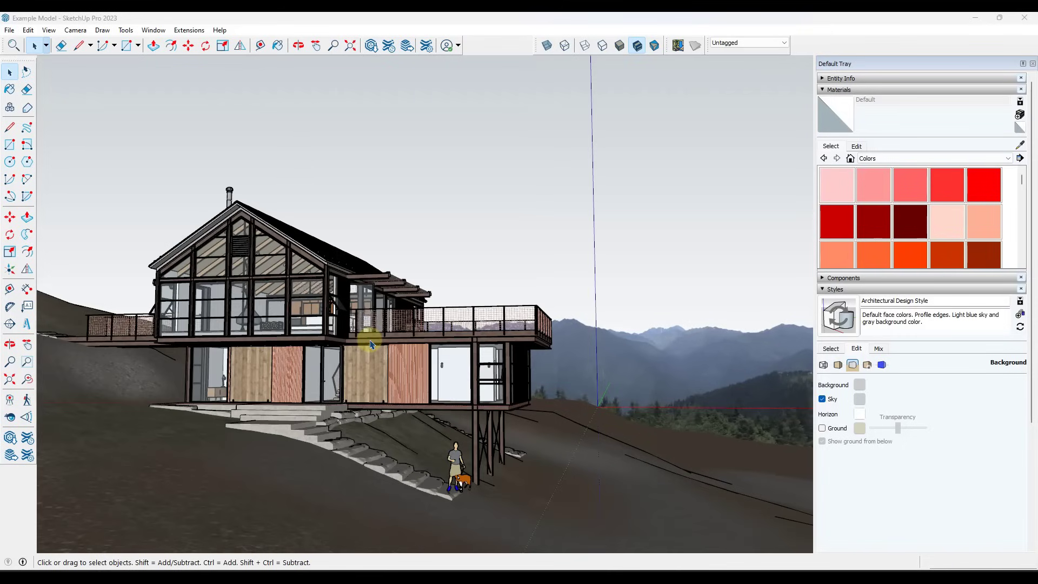
Open the style's background settings for the house model and set the horizon color to light blue
click(826, 291)
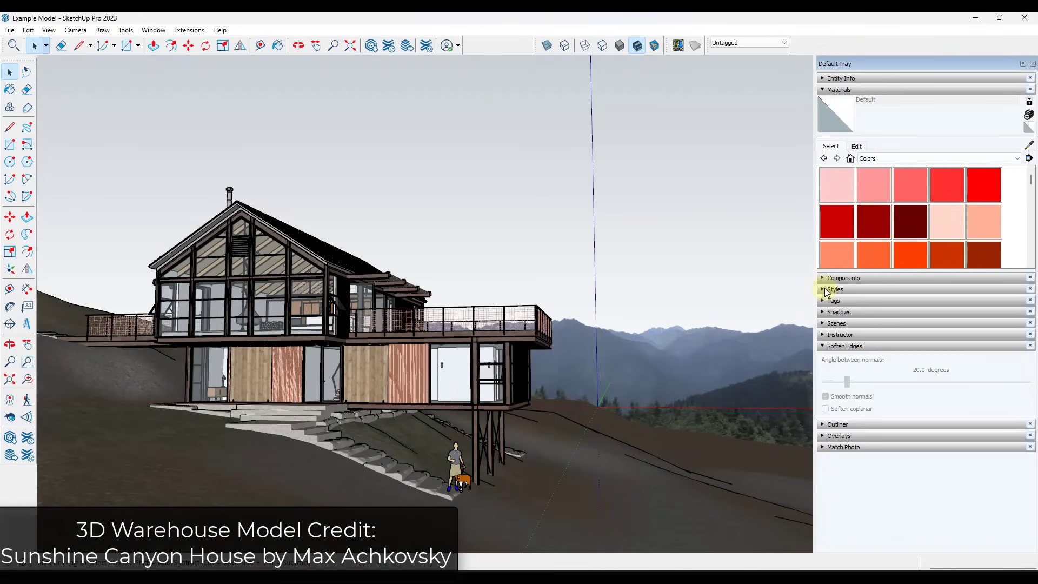
click(824, 291)
click(830, 349)
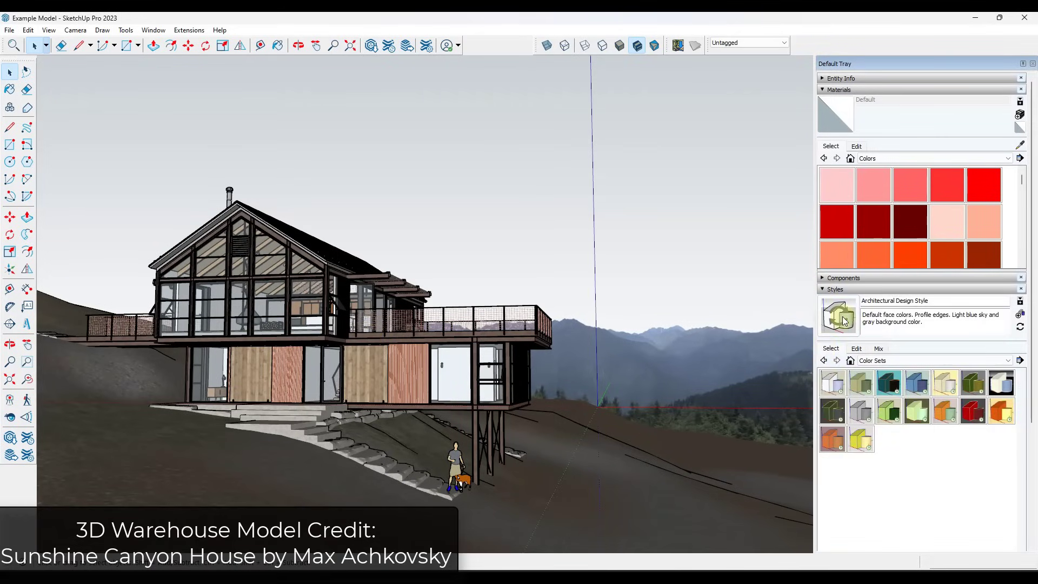
click(856, 349)
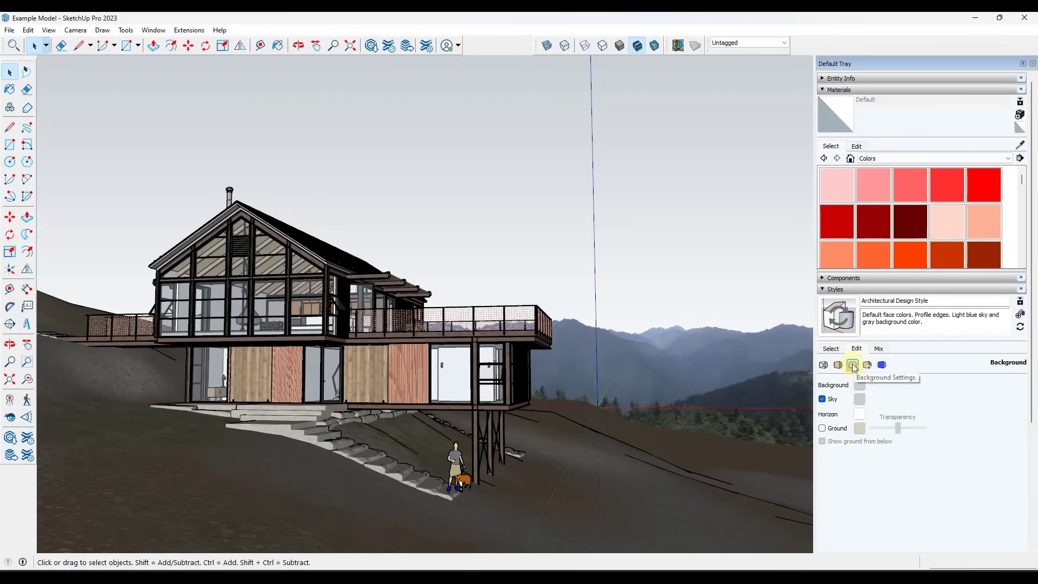
click(859, 415)
drag(546, 304, 536, 312)
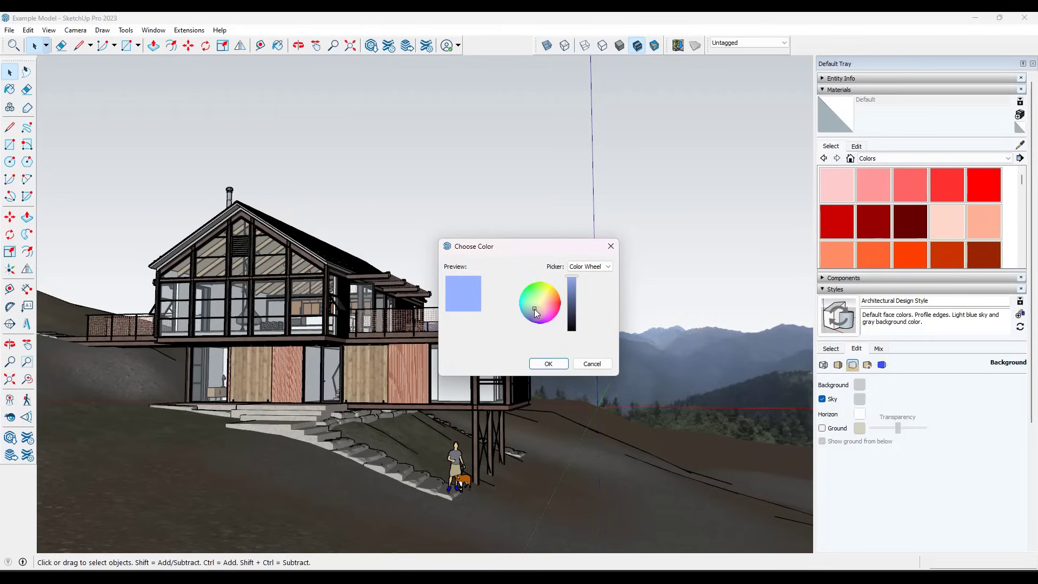
click(546, 363)
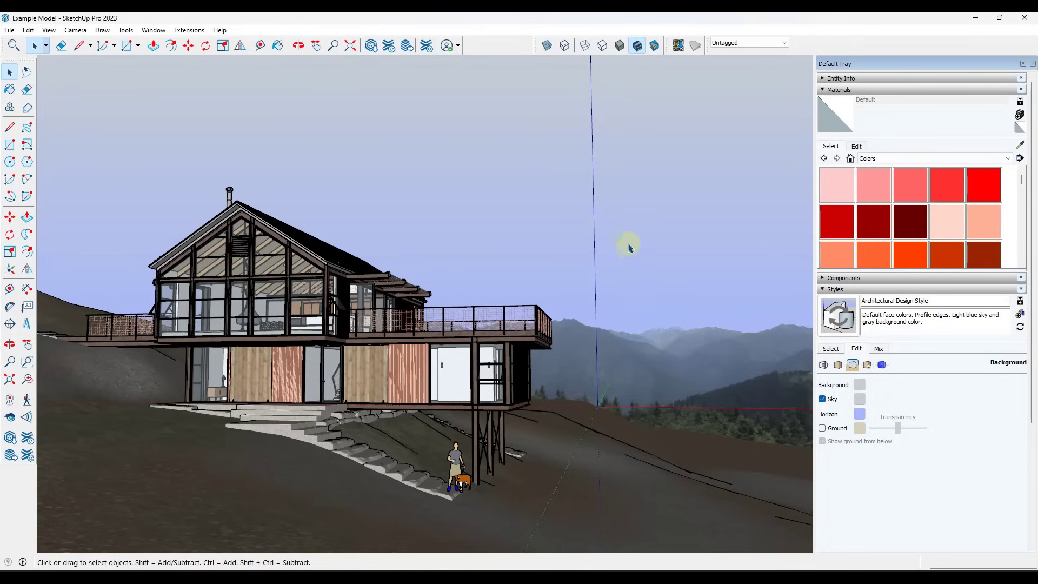
Set the sky color to black and lighten the horizon color to pale lavender
click(858, 400)
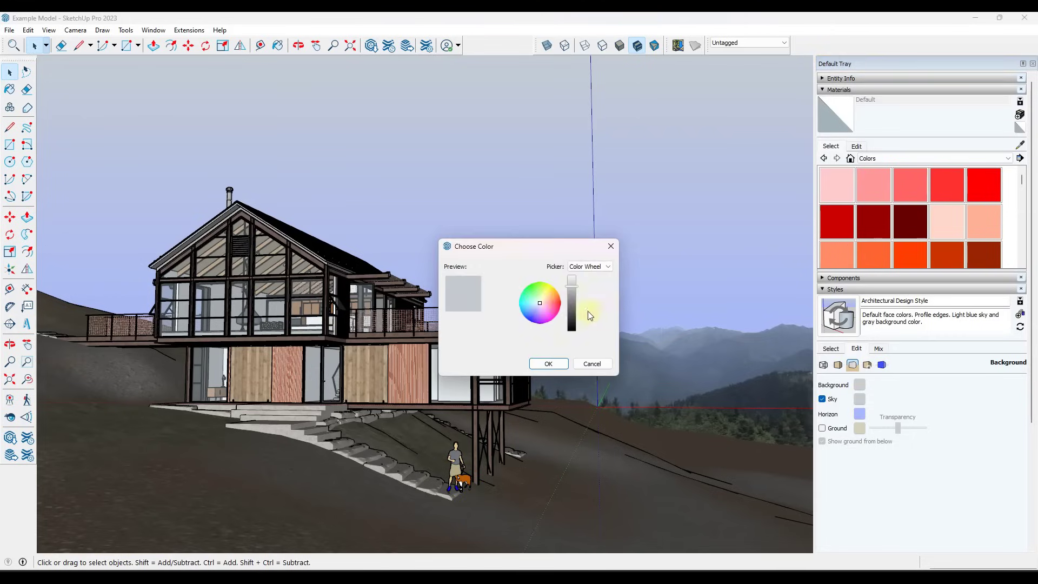
drag(571, 303, 572, 329)
click(548, 363)
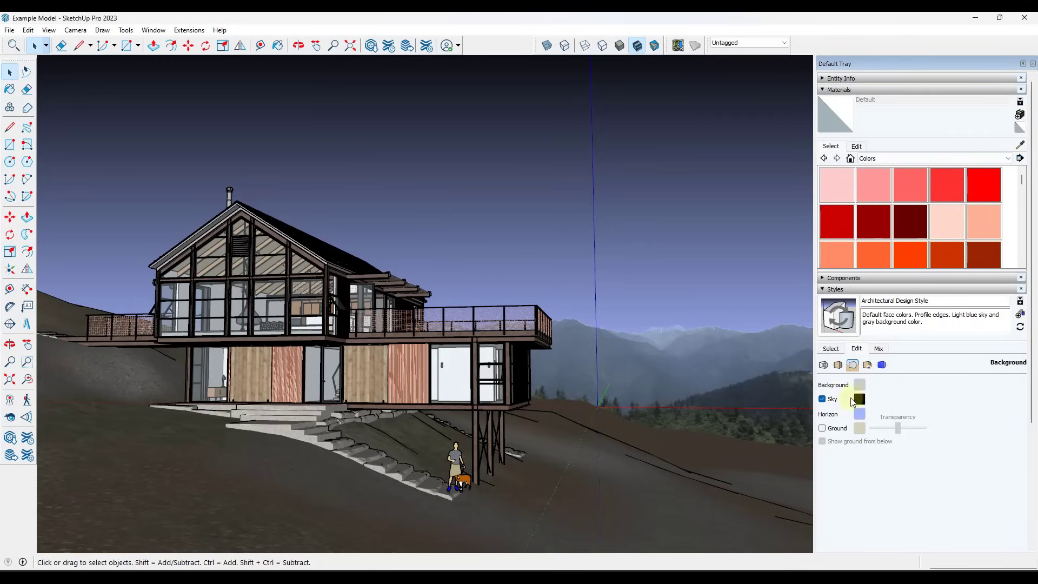
click(860, 414)
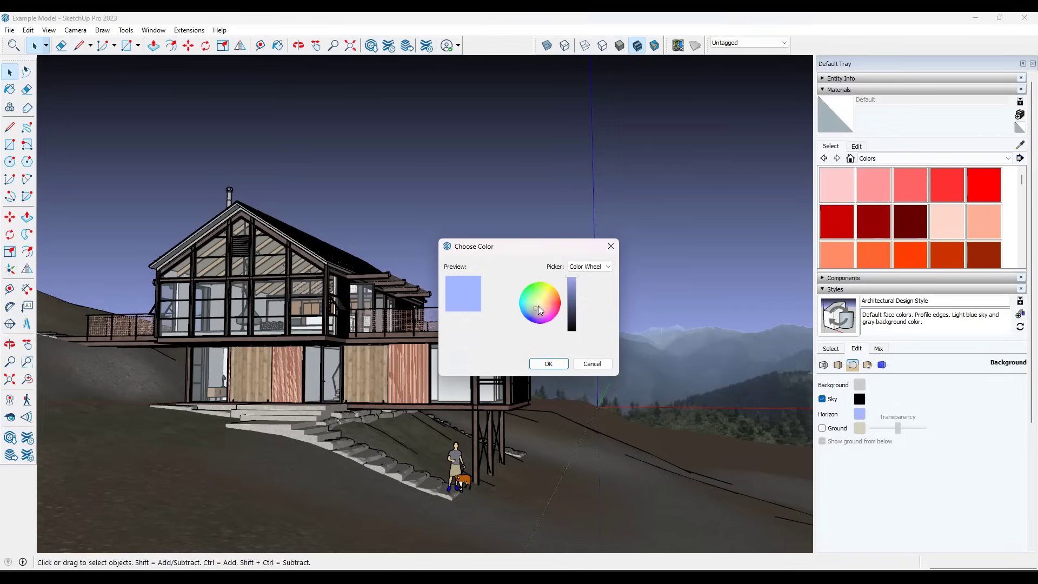
drag(539, 308, 538, 308)
click(548, 364)
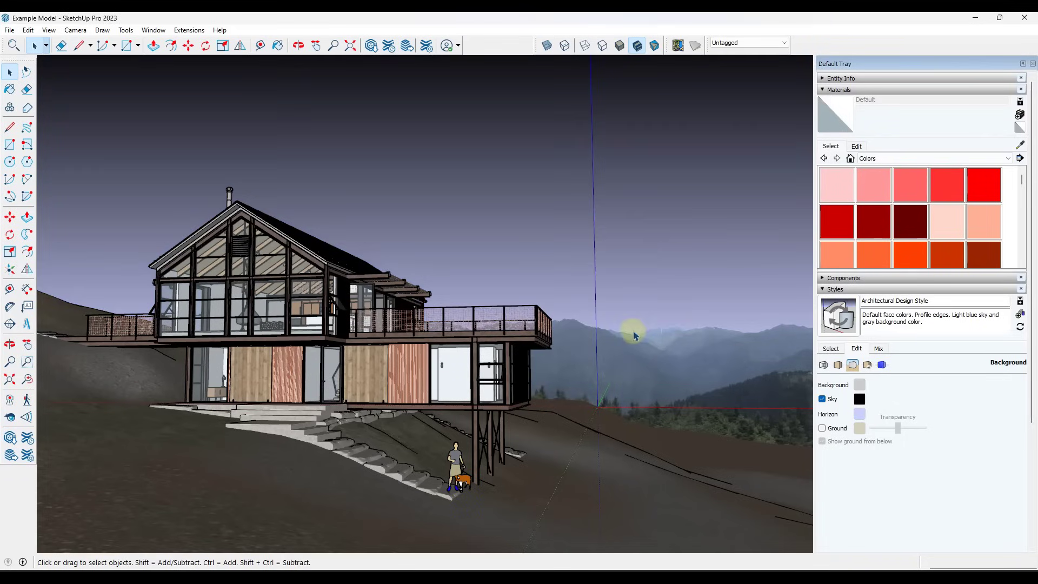
mouse_move(496, 240)
middle_down()
mouse_move(491, 273)
mouse_move(488, 240)
middle_up()
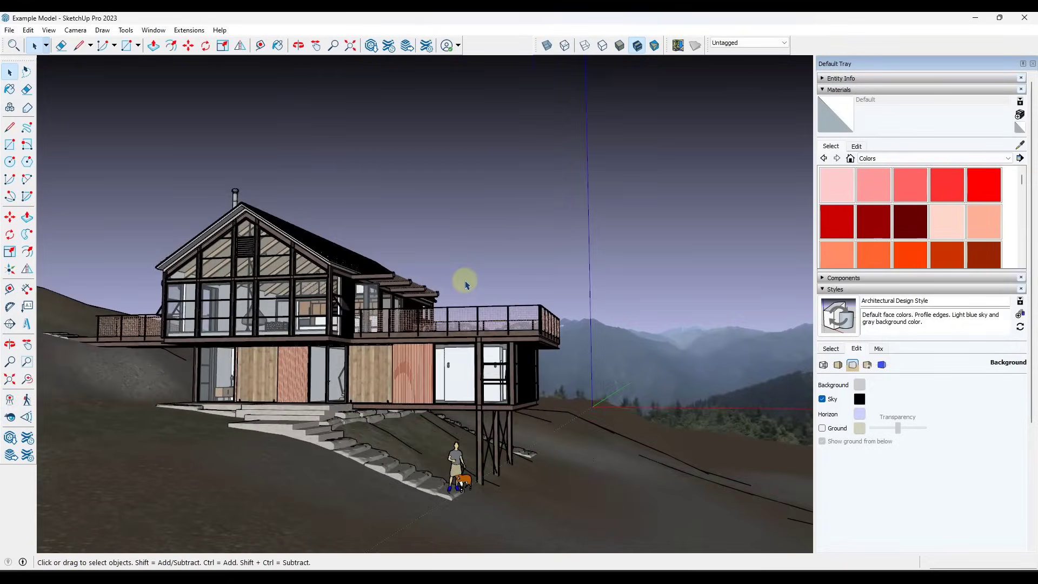
scroll(449, 290, down, 2)
scroll(428, 303, up, 1)
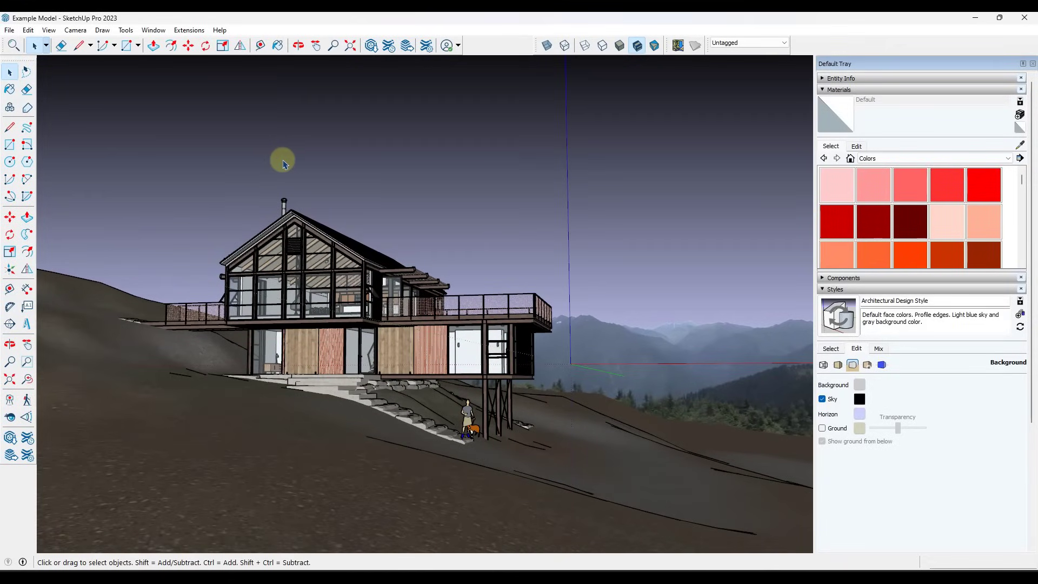
scroll(287, 314, up, 3)
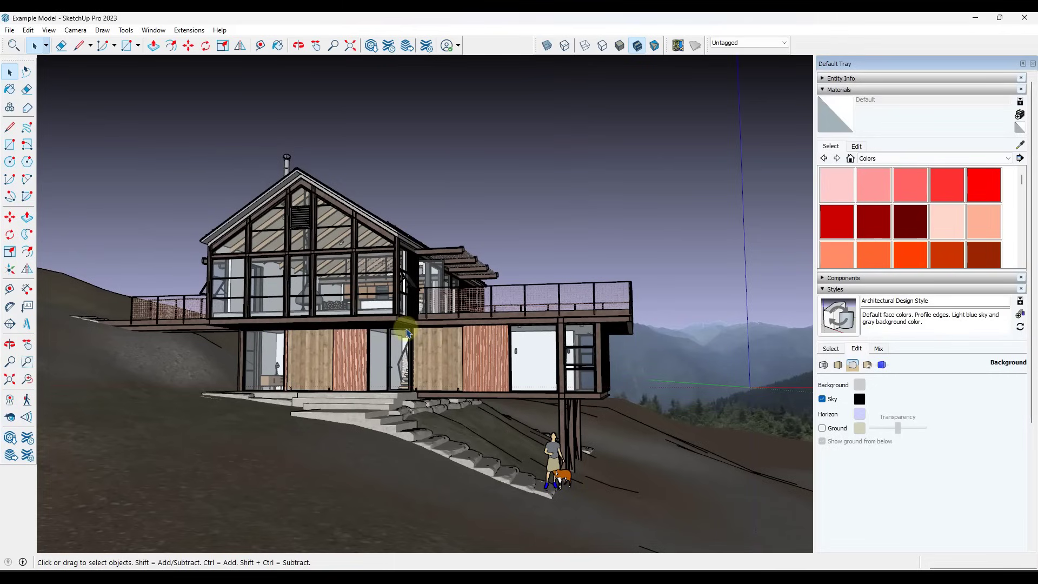
middle_drag(406, 333, 586, 266)
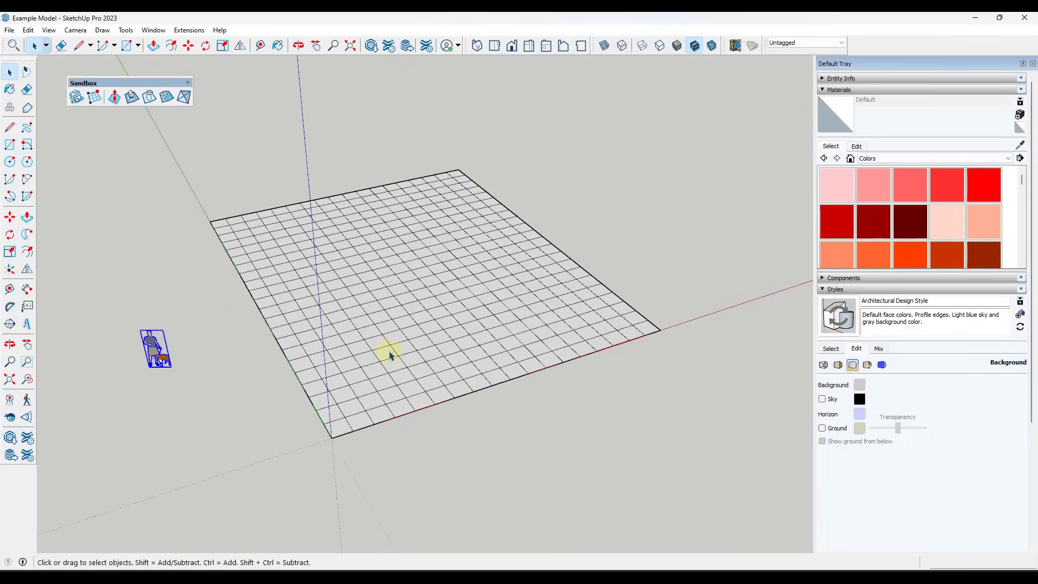
Open the sandbox grid group for editing and draw a freehand lasso selection across its squares
double_click(380, 339)
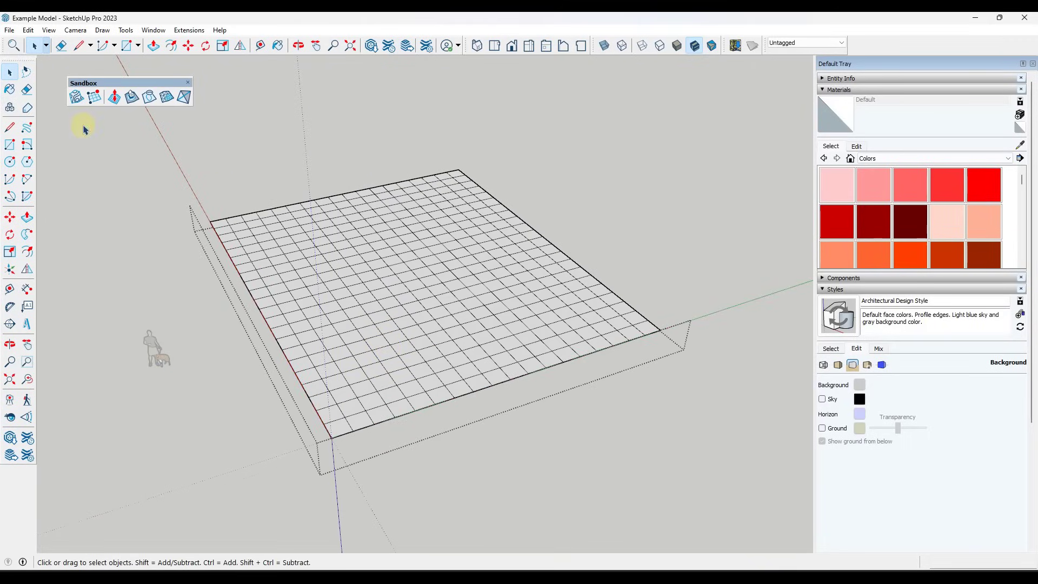
click(26, 72)
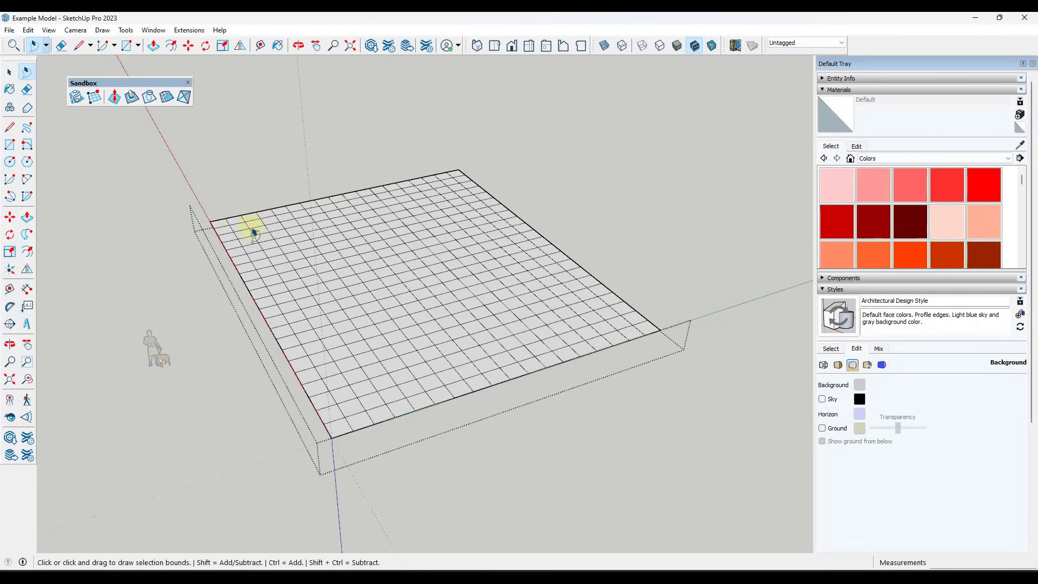
mouse_move(257, 233)
mouse_down()
mouse_move(280, 303)
mouse_move(426, 364)
mouse_move(494, 265)
mouse_move(412, 265)
mouse_up()
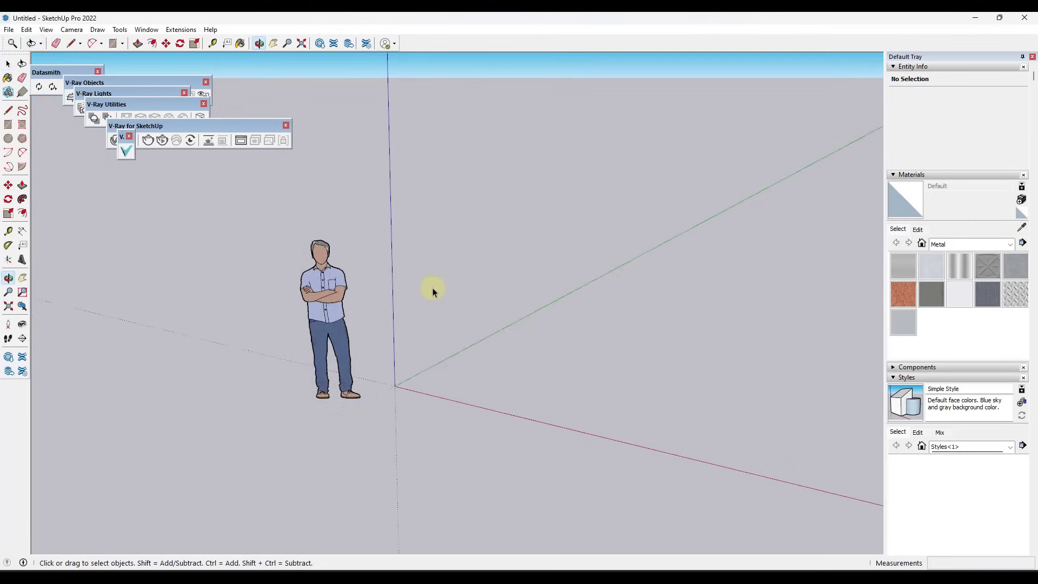
In the untitled SketchUp 2022 model, close all the floating V-Ray and Datasmith toolbars
scroll(432, 287, down, 3)
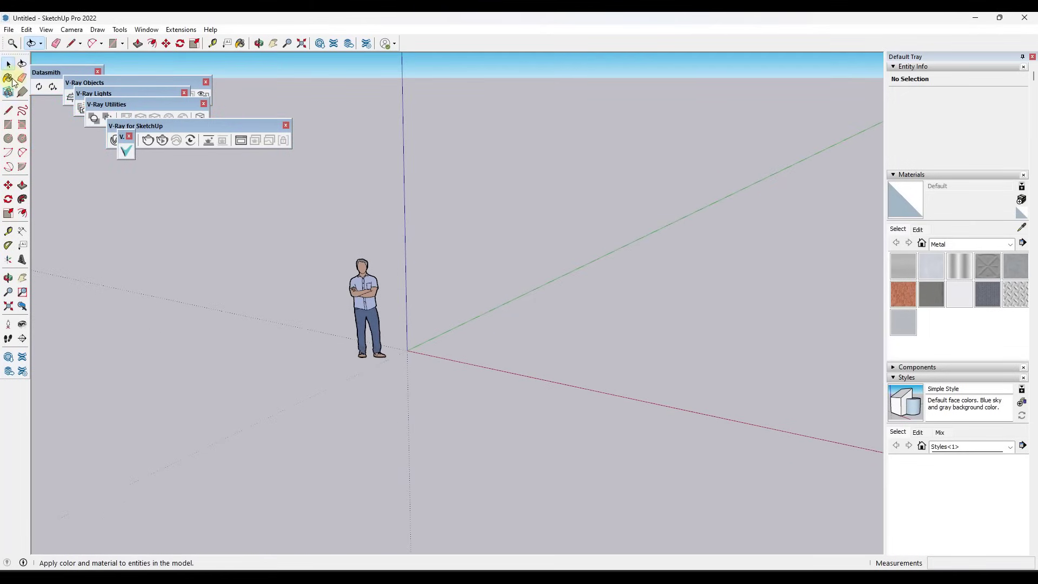
click(286, 125)
click(203, 104)
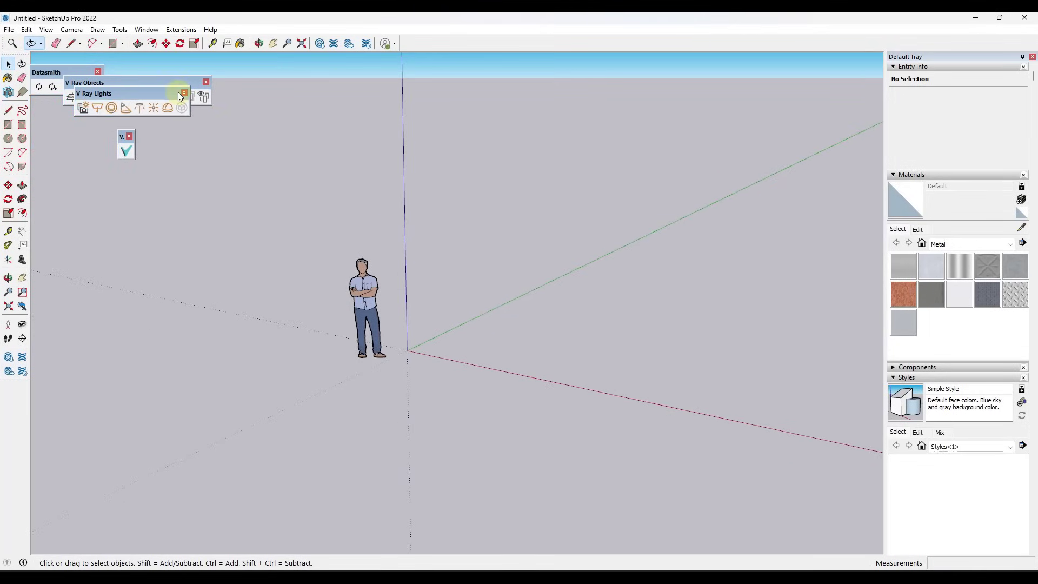
click(184, 93)
click(206, 82)
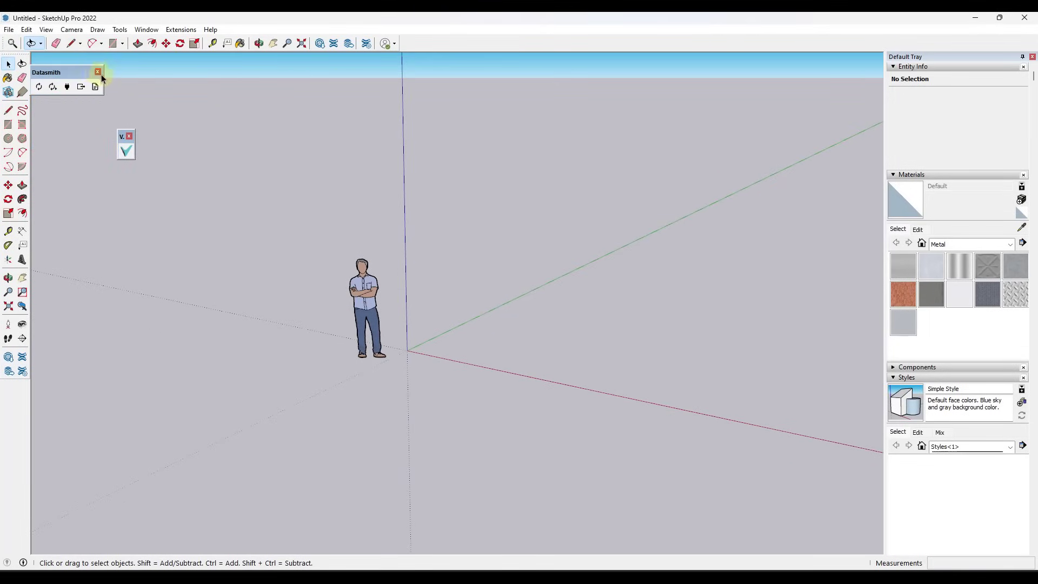
click(98, 72)
click(129, 136)
Draw a freehand lasso selection through the empty space beside the scale figure
click(22, 64)
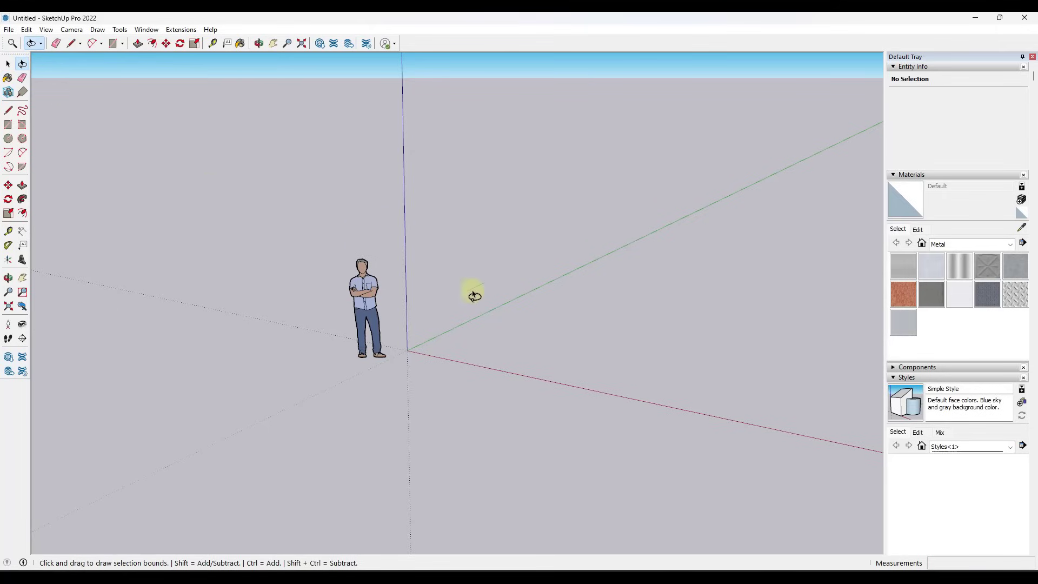
mouse_move(466, 257)
mouse_down()
mouse_move(471, 364)
mouse_move(551, 246)
mouse_move(563, 185)
mouse_move(365, 180)
mouse_move(208, 202)
mouse_move(330, 244)
mouse_up()
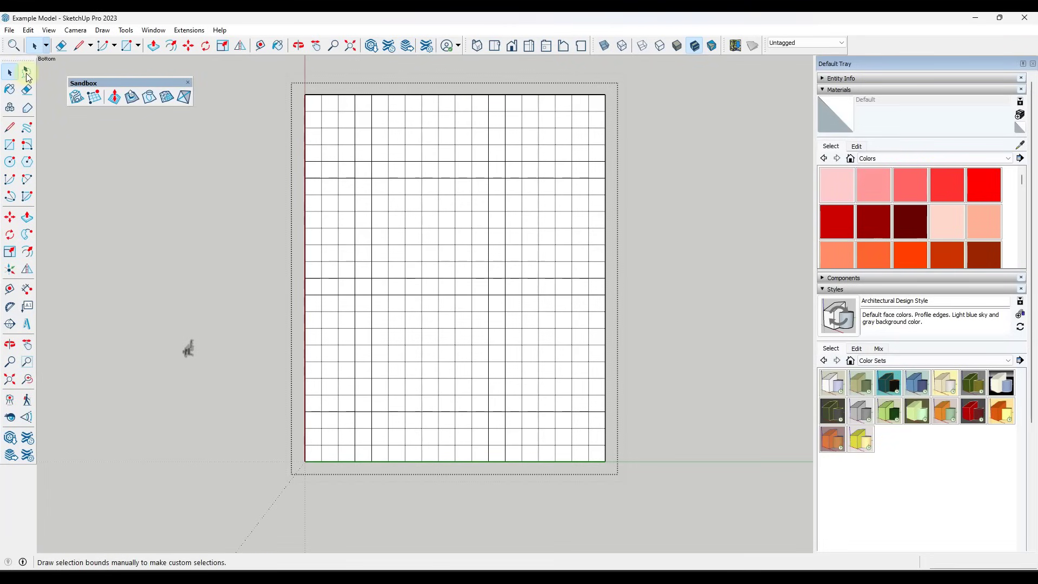
Back in the grid model, lasso a stepped band of squares with straight segments, starting outside the grid's edge
click(27, 72)
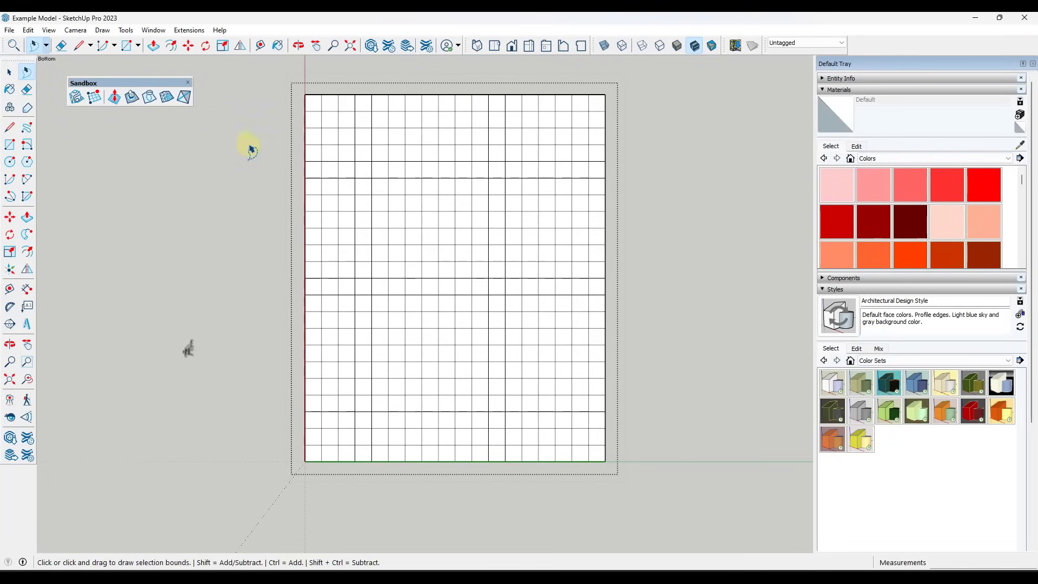
click(286, 154)
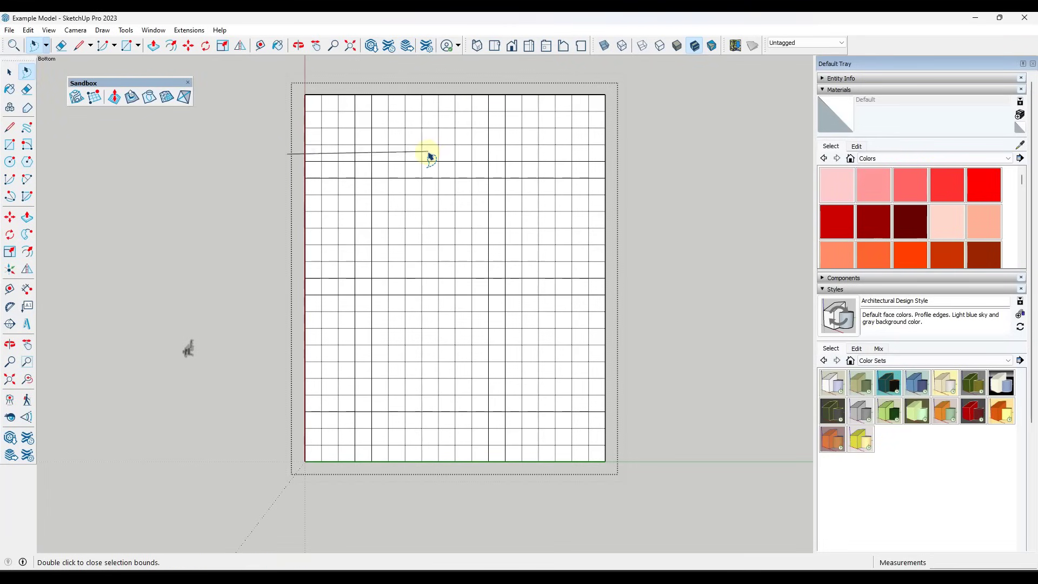
click(427, 221)
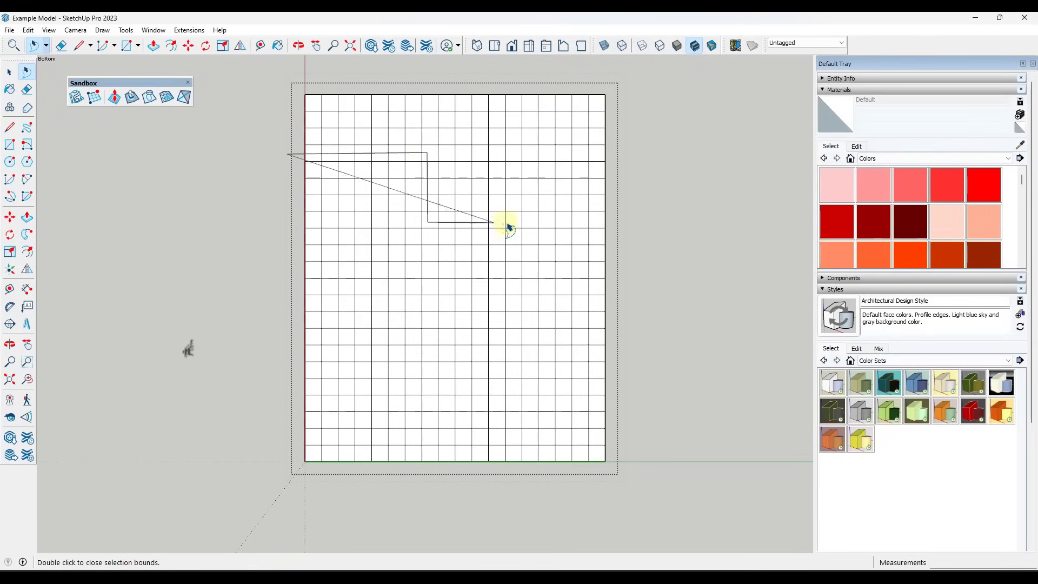
click(543, 221)
click(544, 257)
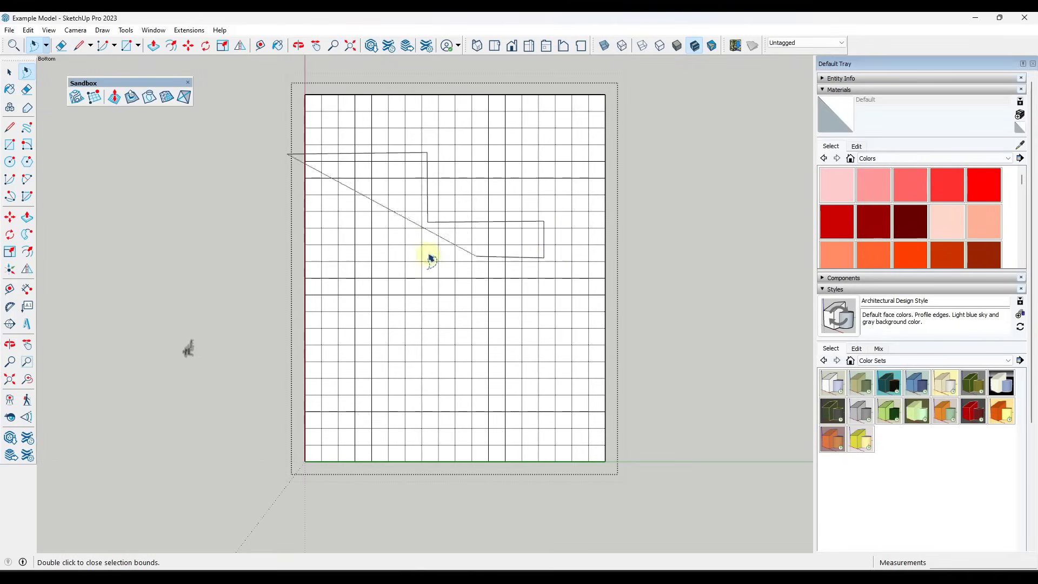
click(397, 255)
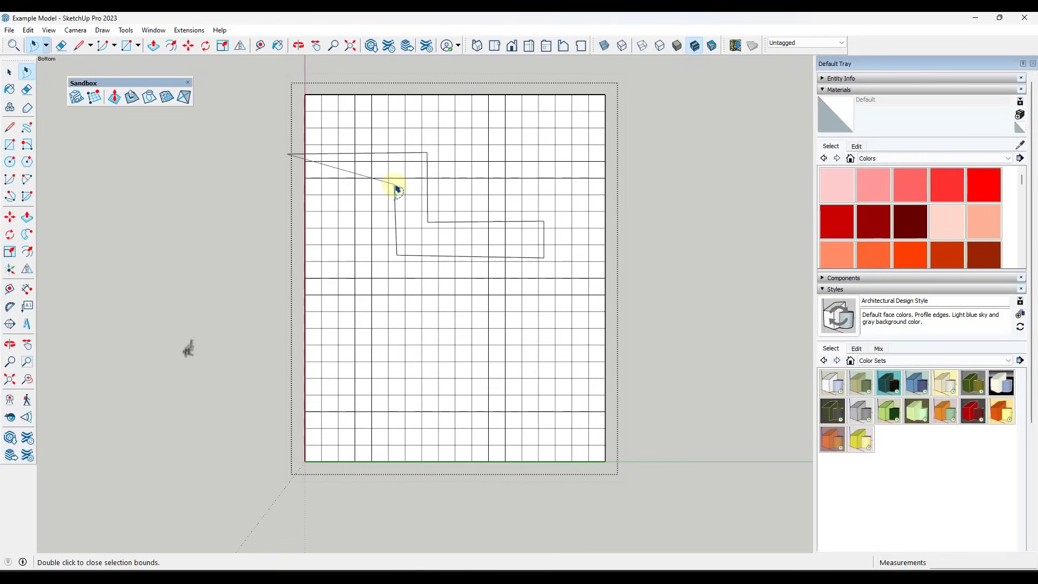
click(394, 184)
double_click(297, 189)
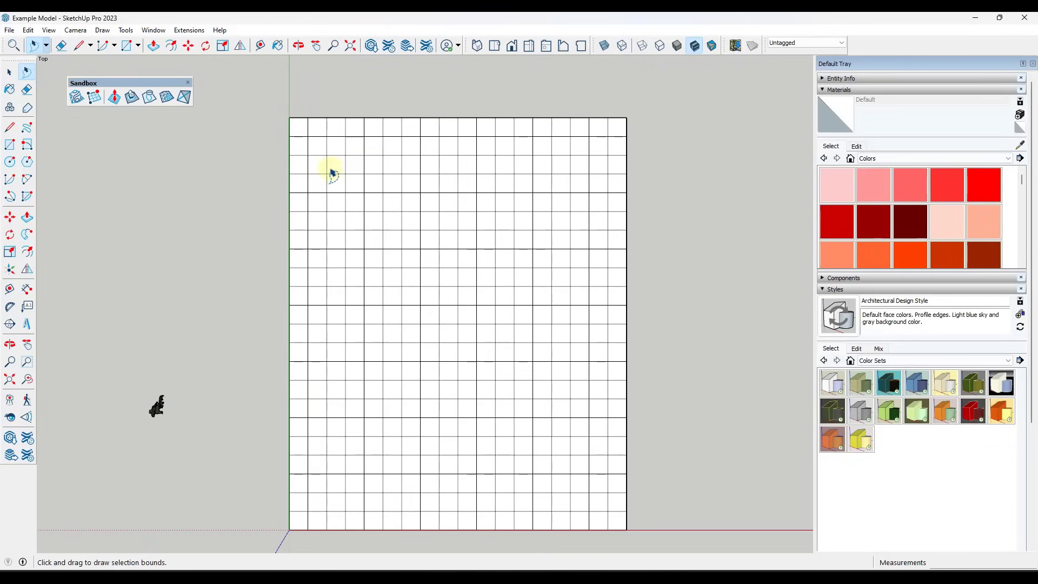
With the Lasso tool, select a single grid square's face near the upper corner, followed by the edge along its top
scroll(332, 173, up, 2)
scroll(345, 169, down, 4)
scroll(334, 170, up, 5)
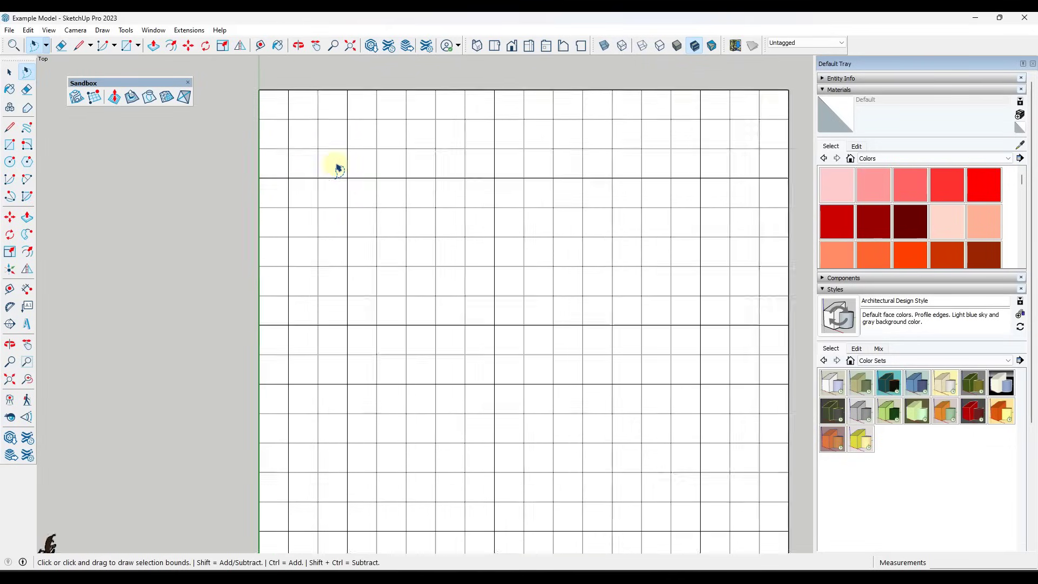
scroll(336, 169, up, 1)
click(334, 165)
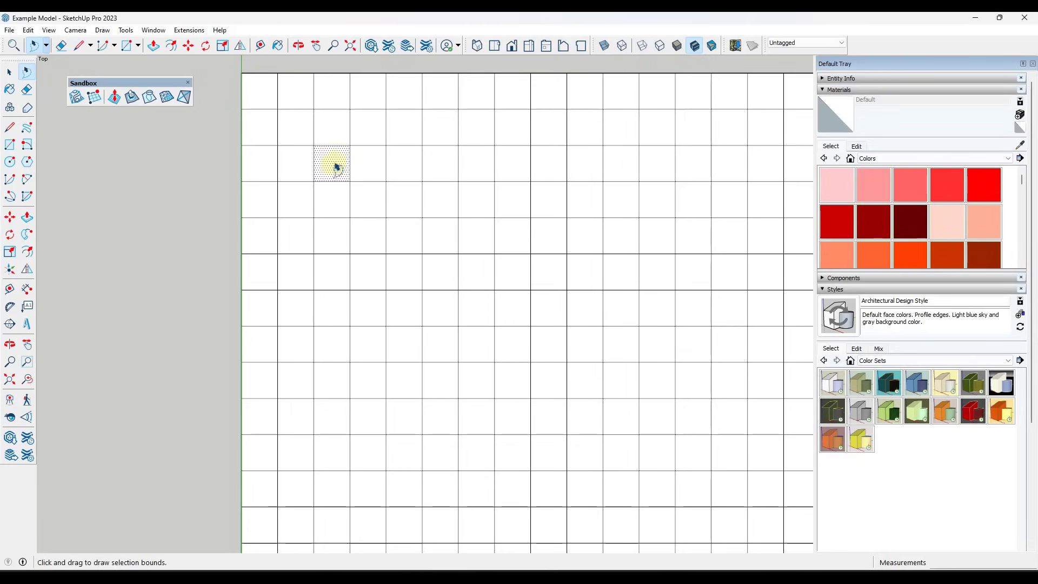
click(336, 146)
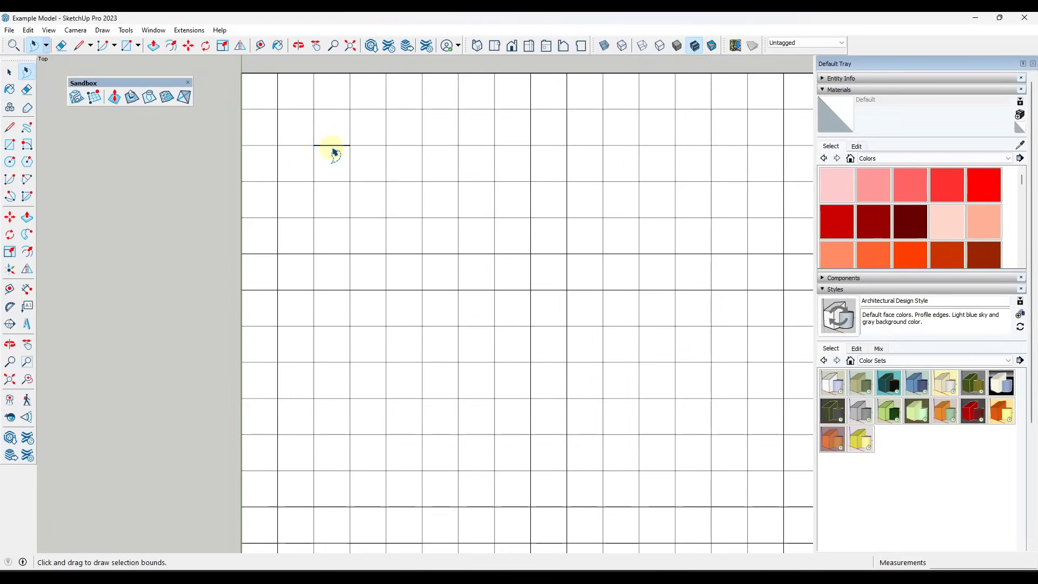
Lasso an L-shaped strip of grid squares with straight segments, starting the outline on the selected edge
click(332, 145)
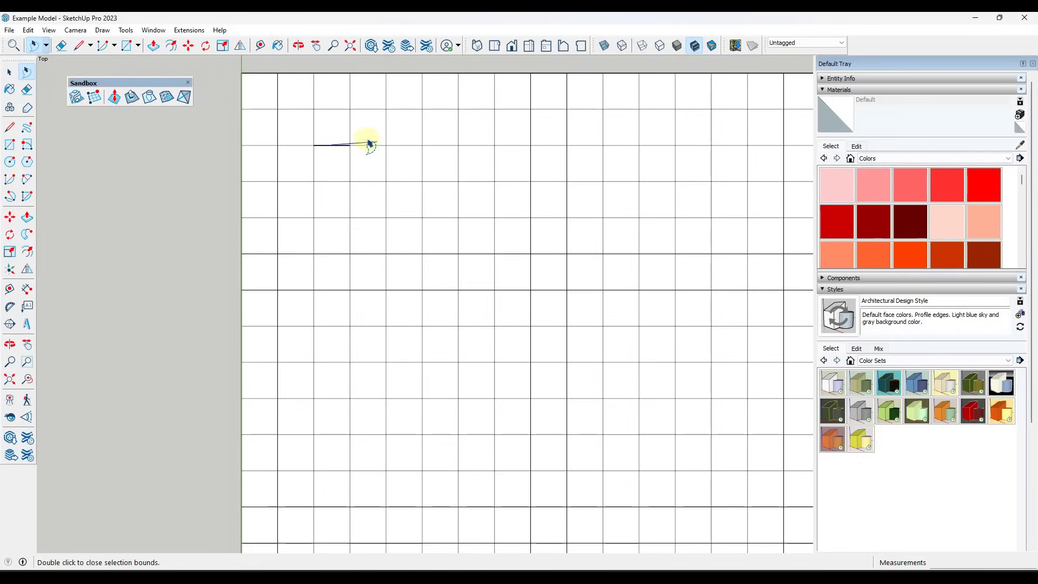
click(366, 131)
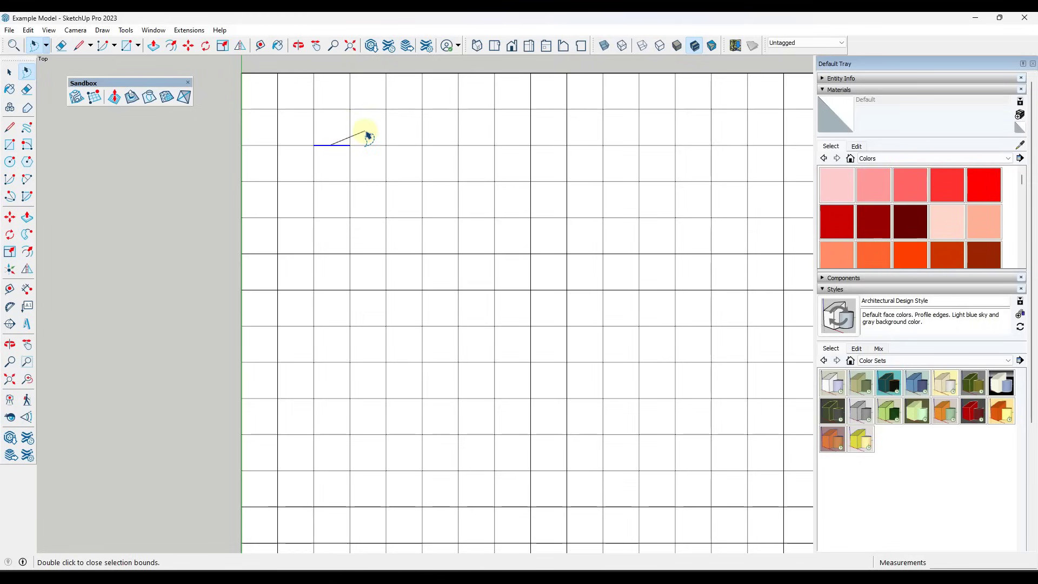
click(707, 129)
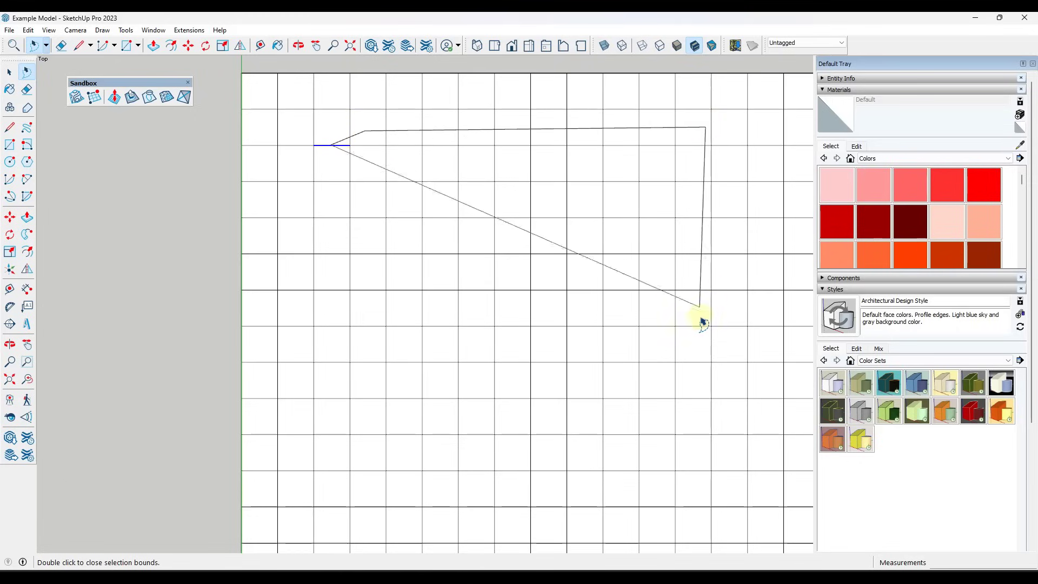
click(697, 362)
click(617, 352)
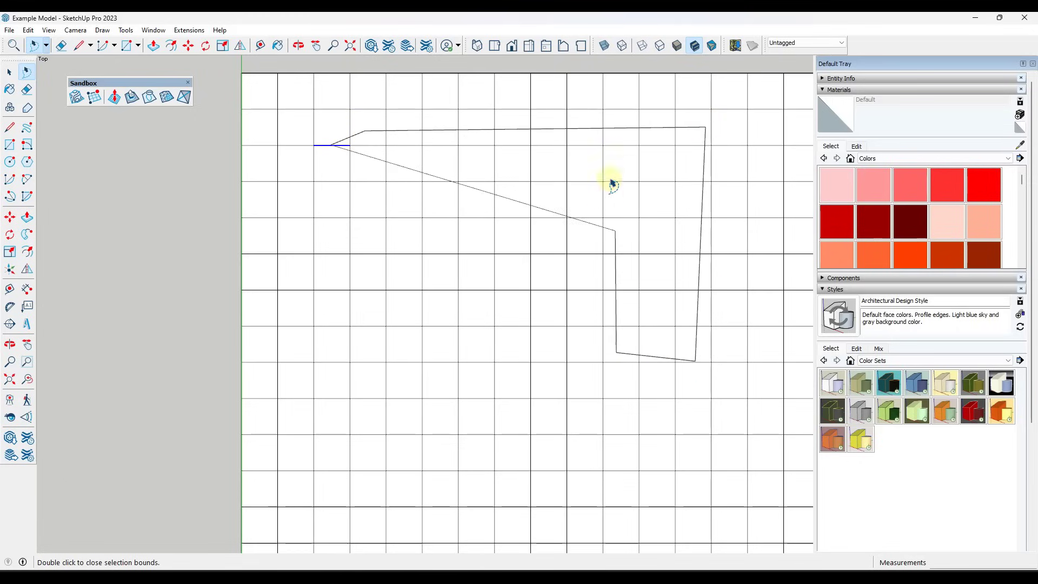
click(621, 202)
double_click(338, 205)
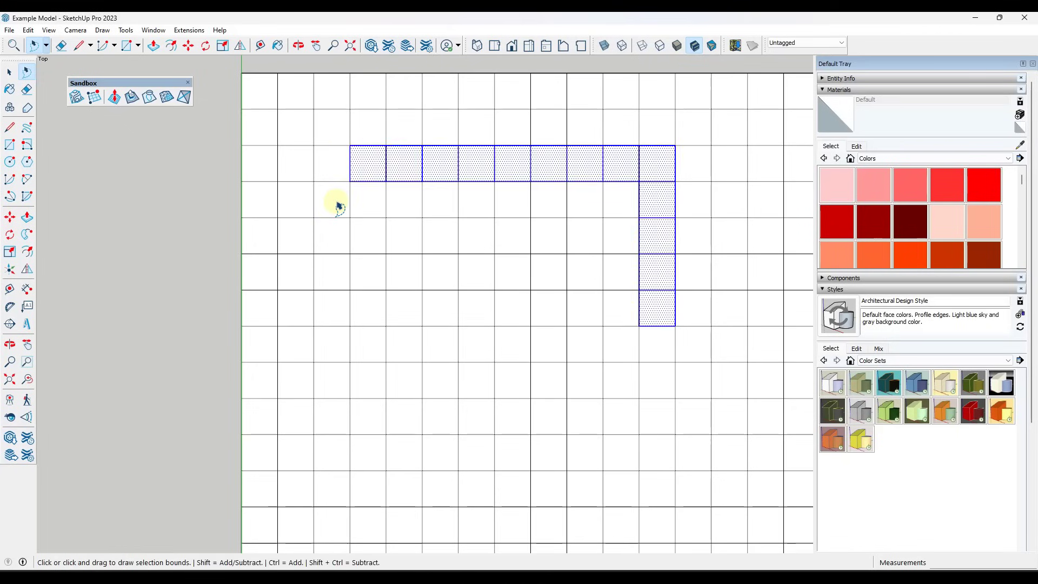
Select one grid face, and from it outline a four-point lasso around a stepped wedge of squares
scroll(334, 138, down, 3)
scroll(487, 227, up, 2)
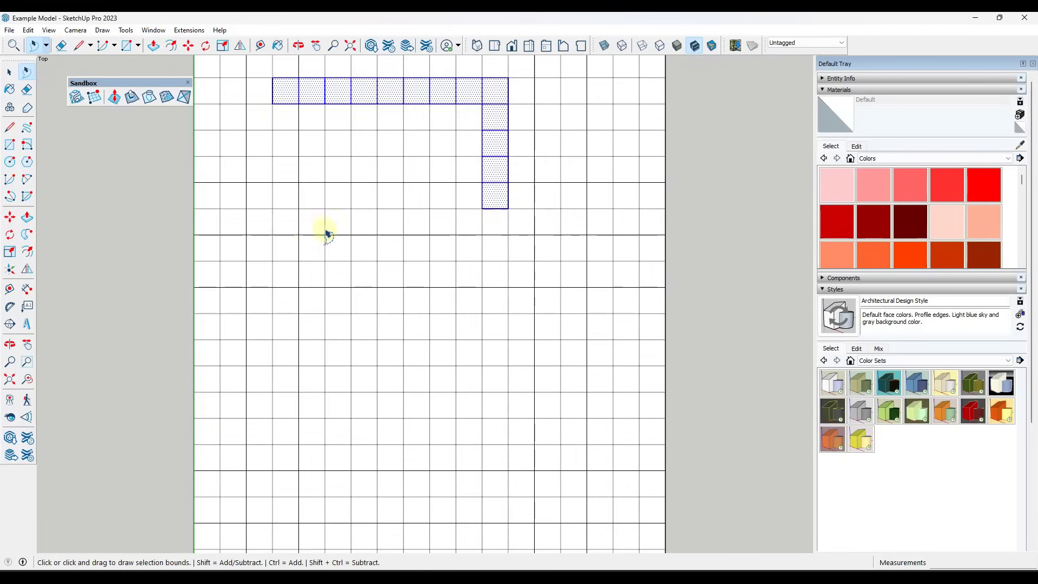
scroll(279, 241, up, 2)
scroll(281, 230, down, 2)
click(282, 229)
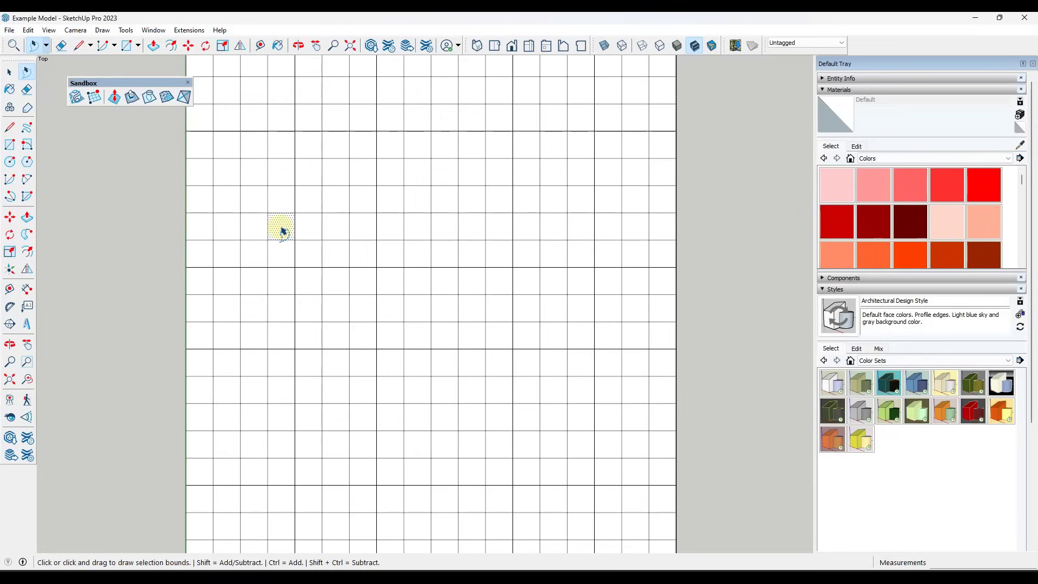
click(282, 227)
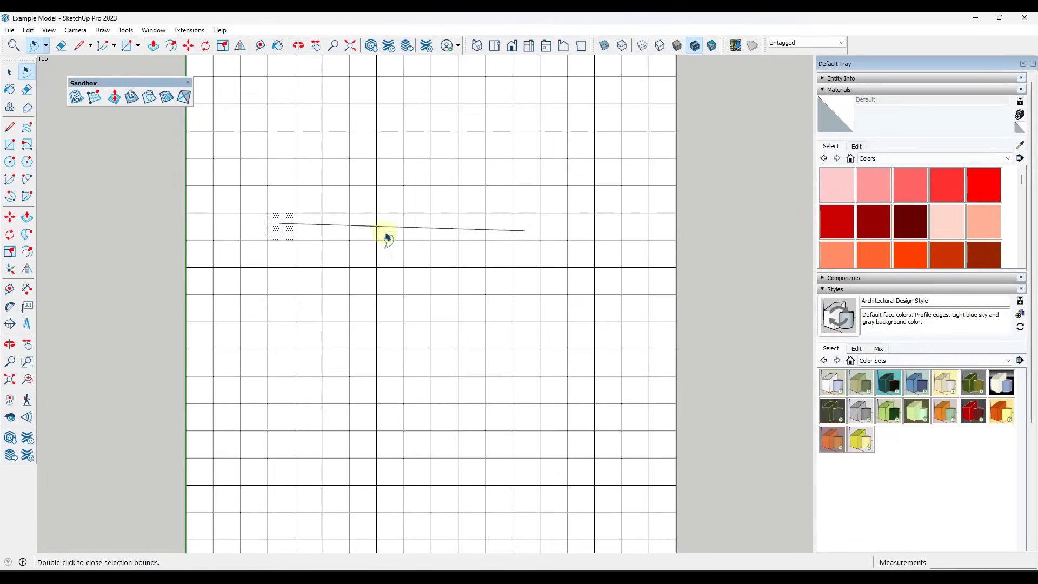
click(337, 173)
click(618, 169)
double_click(625, 323)
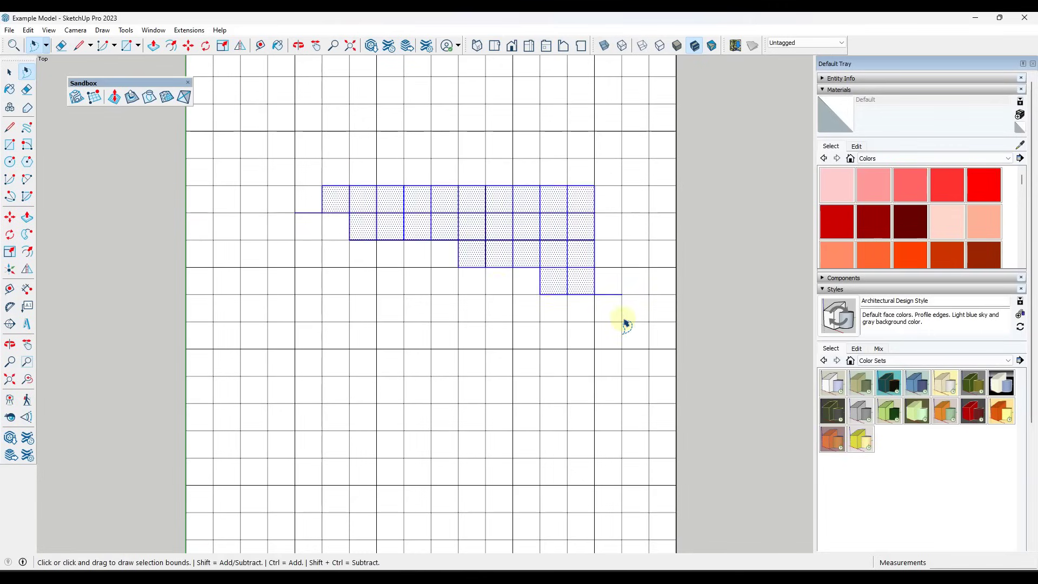
Lasso three full-width rows of squares with a rectangular outline that starts and ends outside the grid
click(135, 157)
click(123, 151)
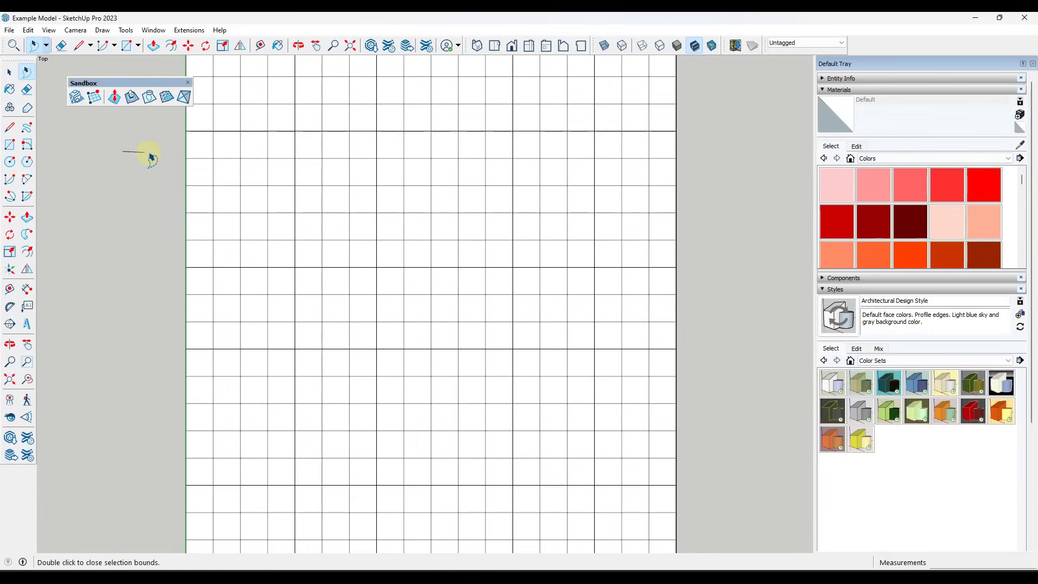
click(705, 150)
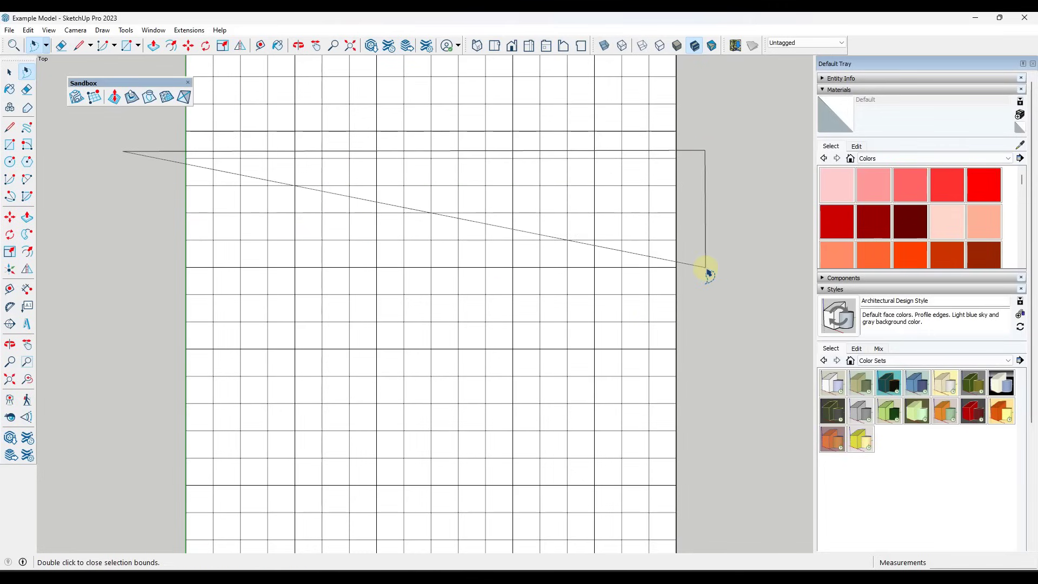
click(705, 251)
double_click(156, 263)
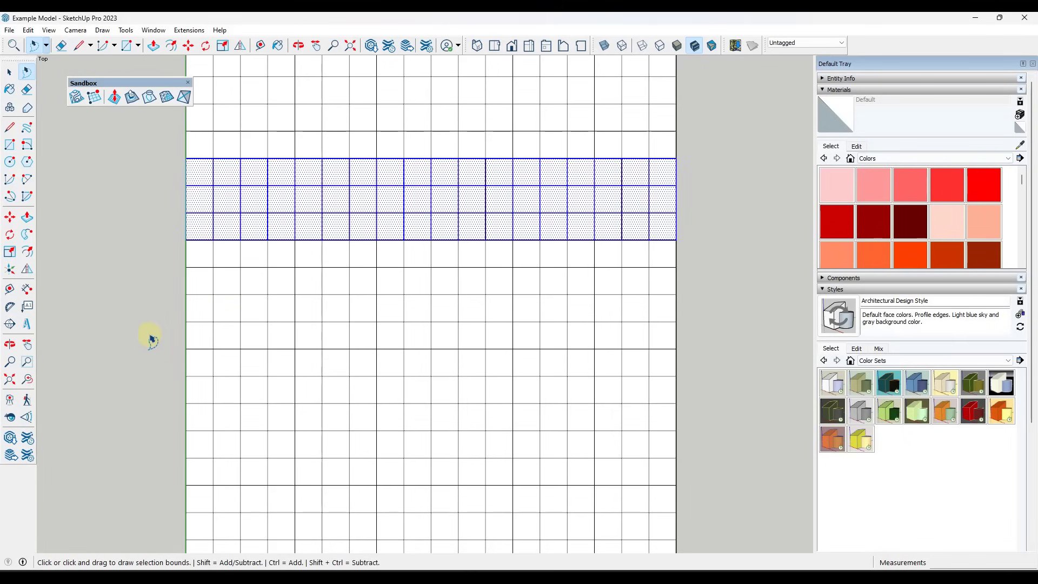
Lasso a stepped region of squares in the lower half of the grid, starting the straight-segment outline on a face
click(227, 337)
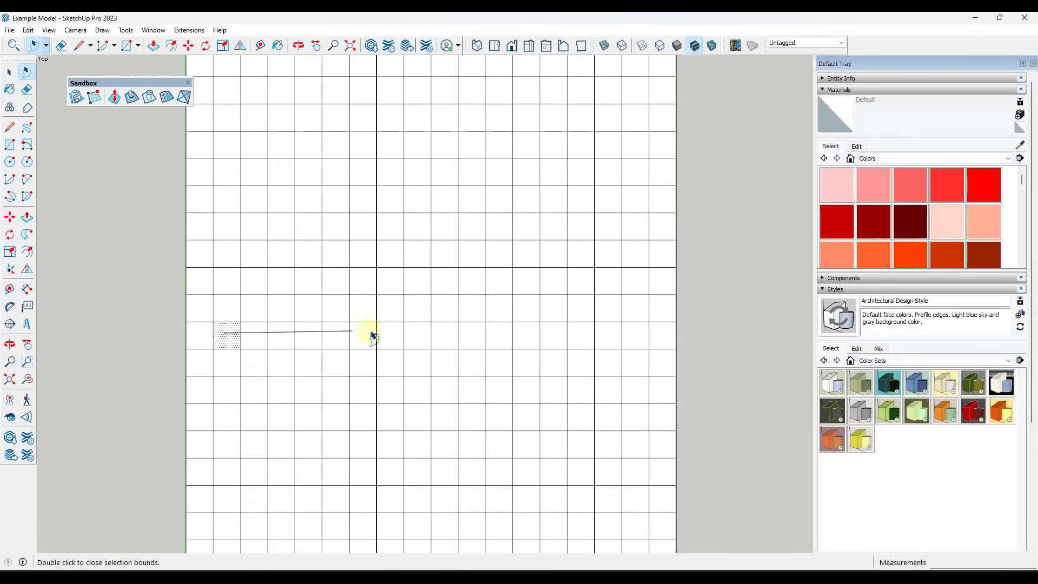
click(428, 334)
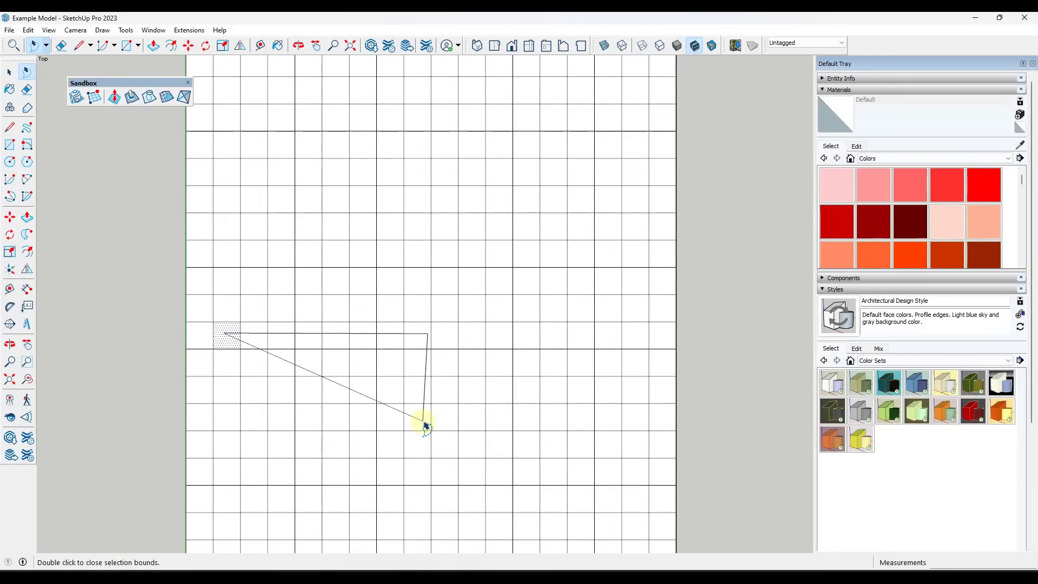
click(423, 420)
click(608, 422)
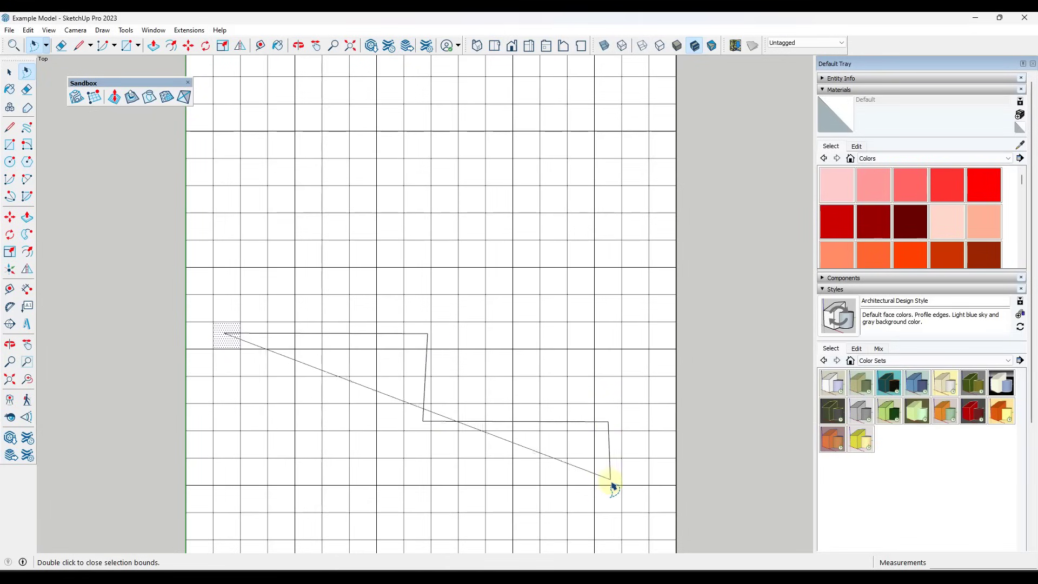
click(610, 476)
click(383, 473)
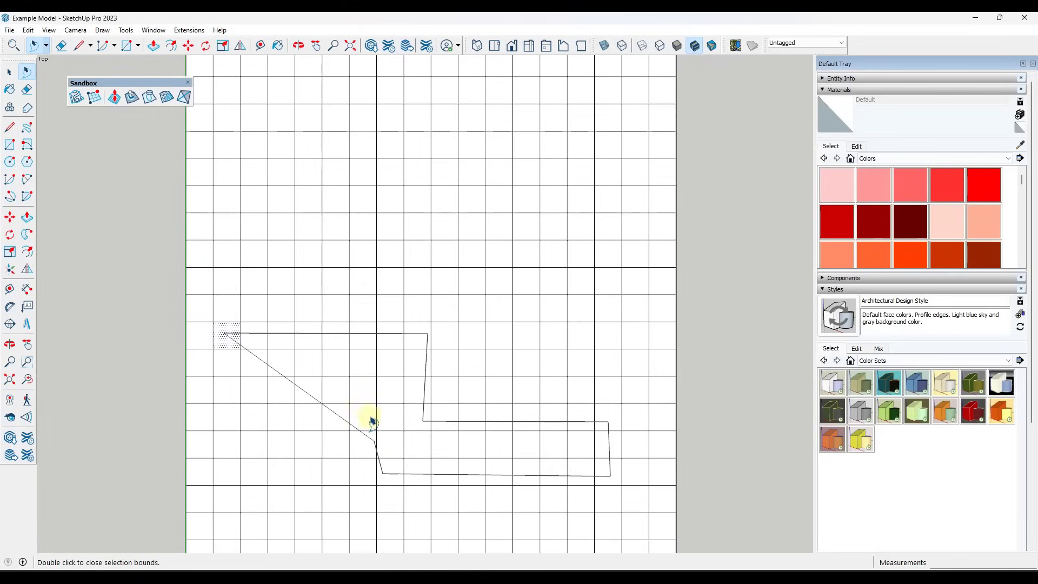
click(384, 391)
double_click(238, 393)
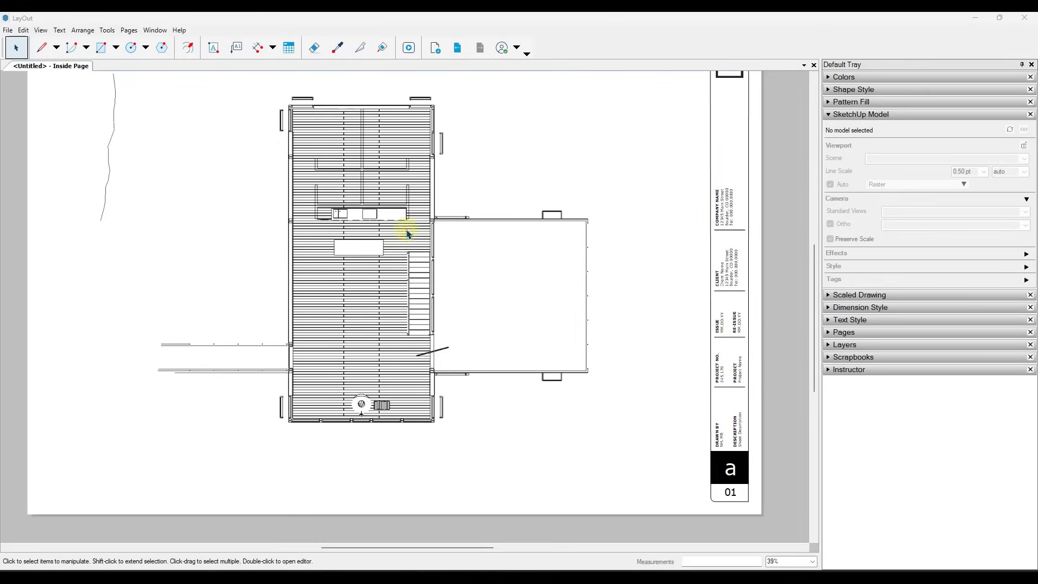
In the document's rendering setup, set the display resolution to Low for both viewports and images
scroll(314, 180, up, 2)
scroll(386, 216, down, 2)
scroll(394, 151, up, 7)
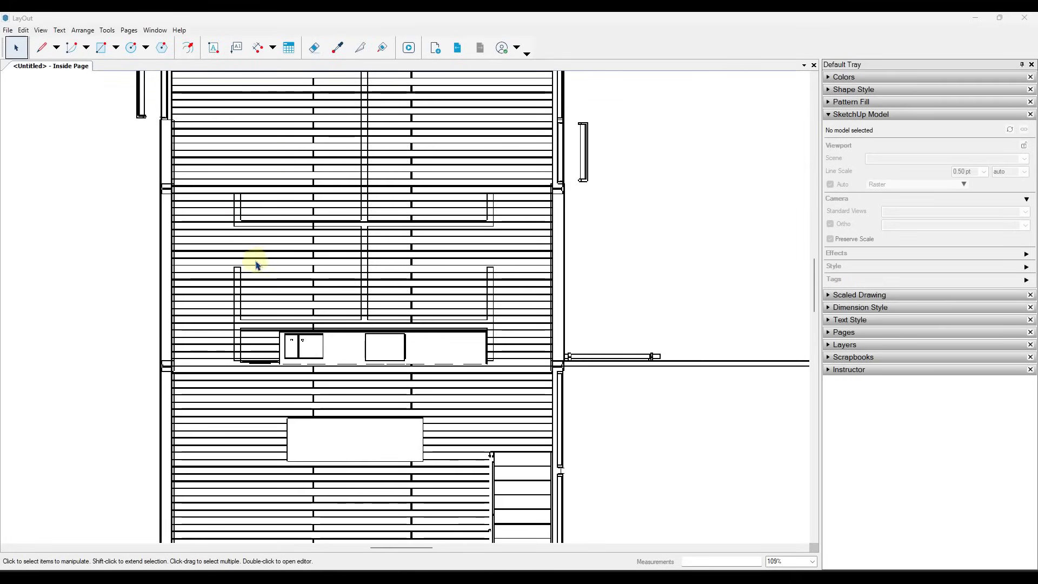
scroll(297, 269, down, 4)
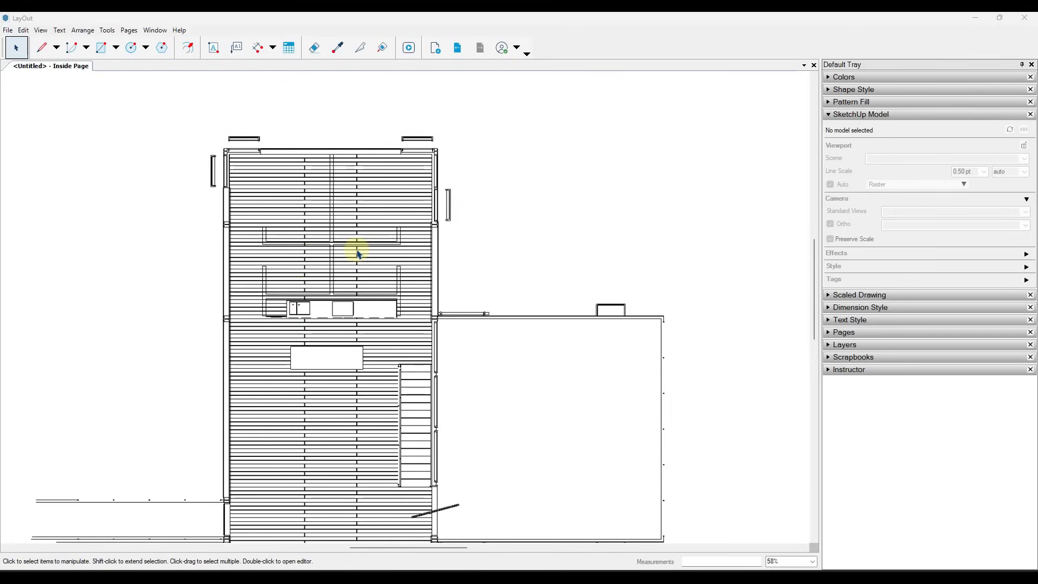
scroll(351, 252, up, 1)
click(8, 30)
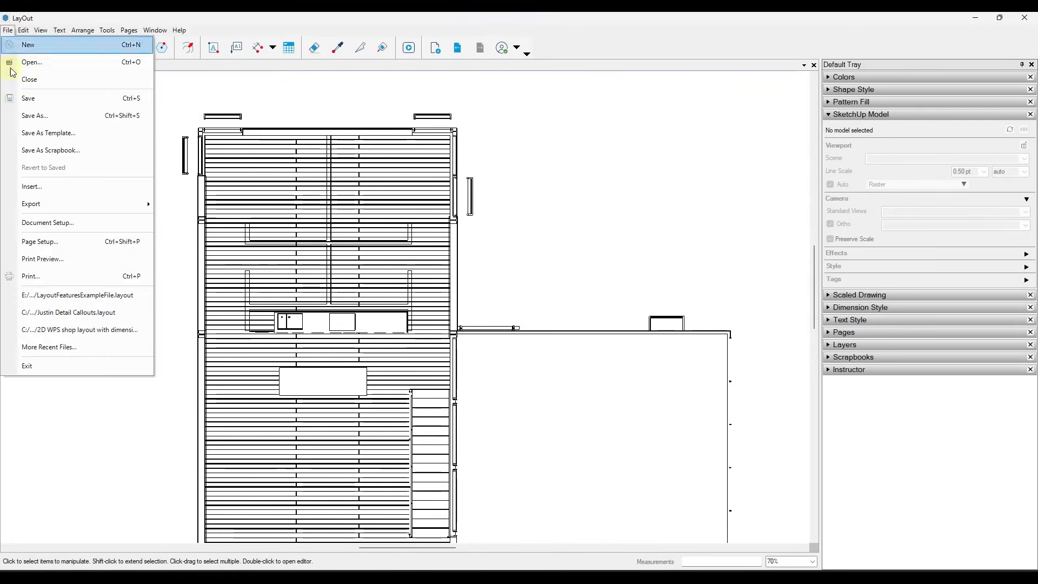
click(56, 231)
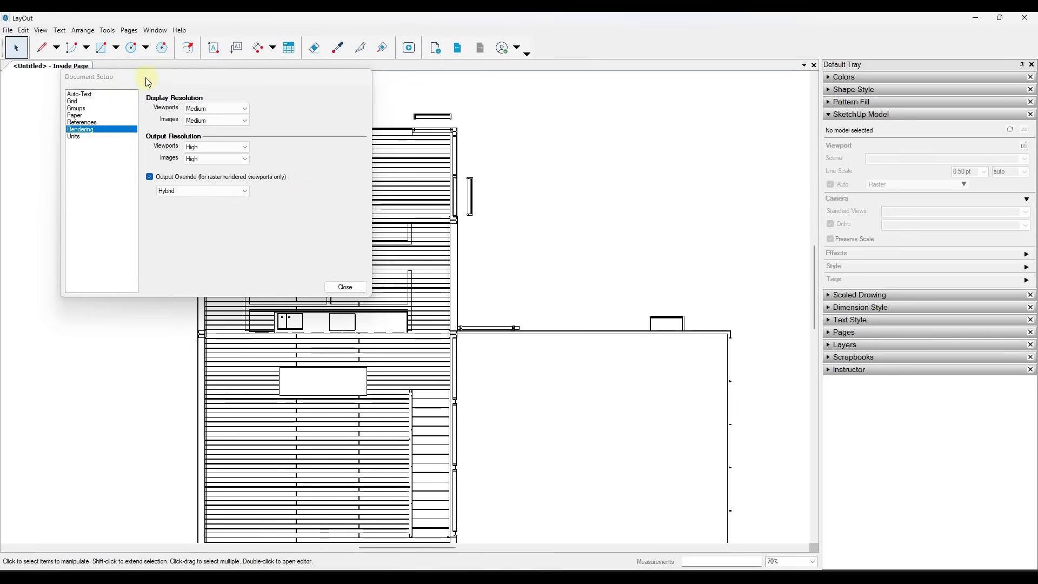
drag(146, 77, 560, 101)
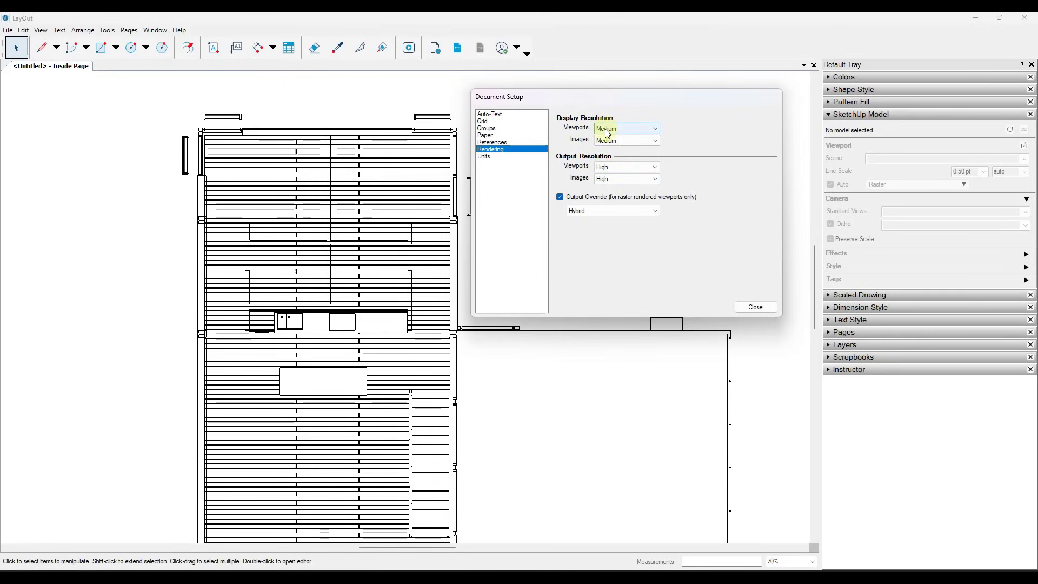
click(601, 129)
click(608, 140)
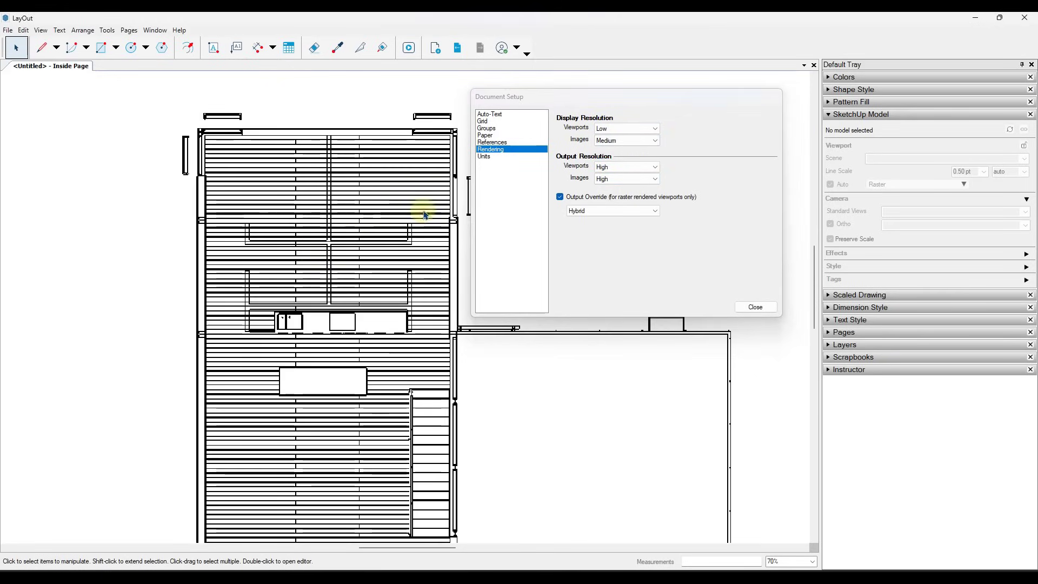
click(606, 140)
click(602, 151)
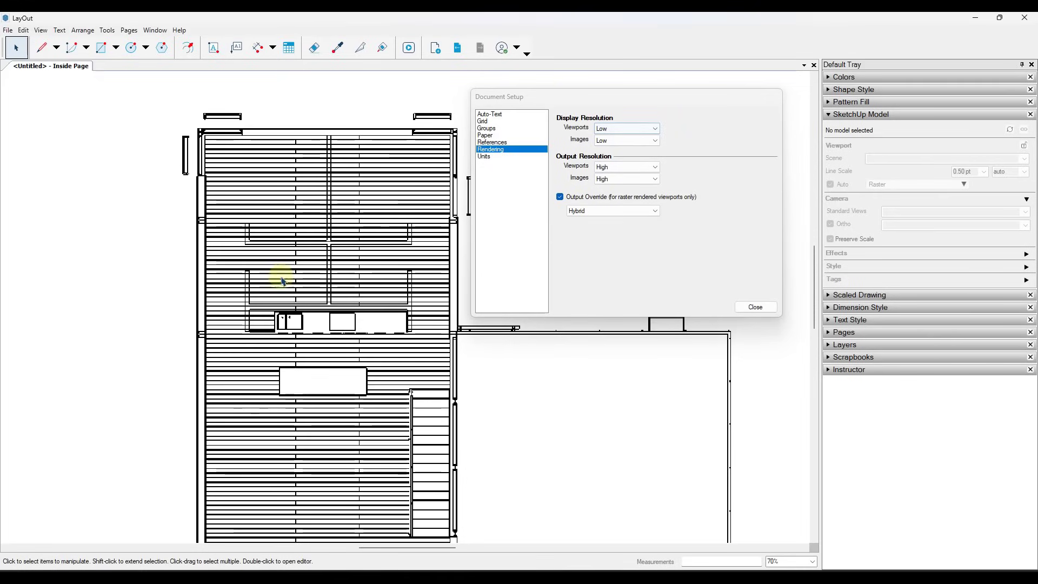
Compare the kitchen linework with the viewport display resolution set to High and back to Low
scroll(273, 294, up, 7)
scroll(206, 354, up, 3)
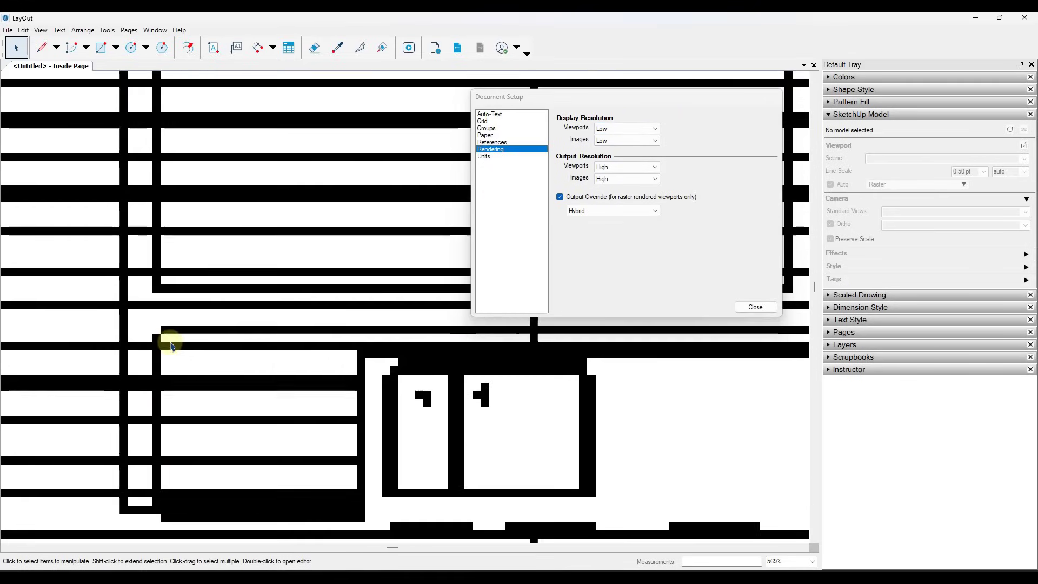
click(606, 130)
click(609, 154)
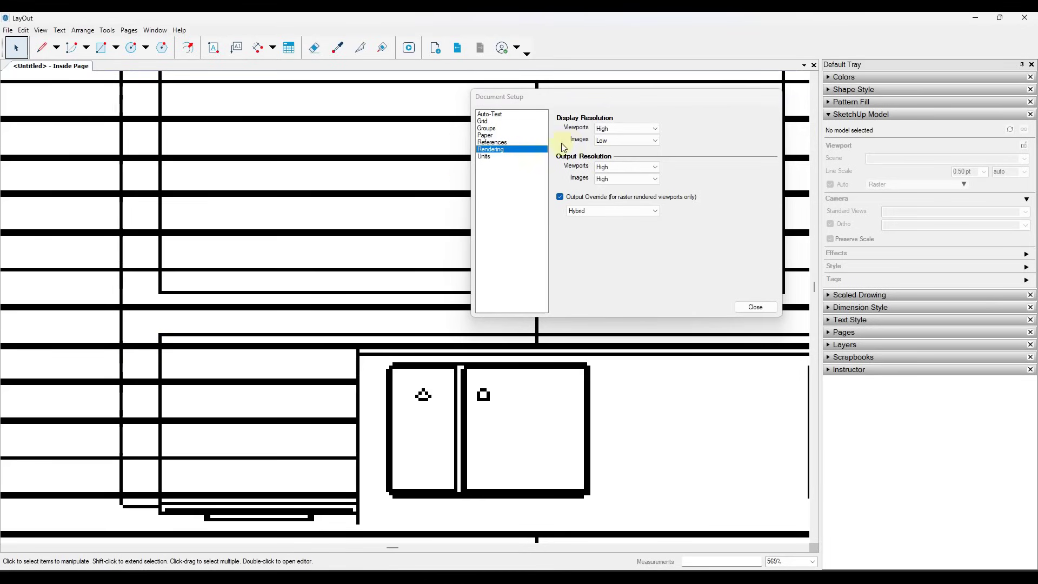
click(624, 130)
click(616, 140)
scroll(260, 204, down, 10)
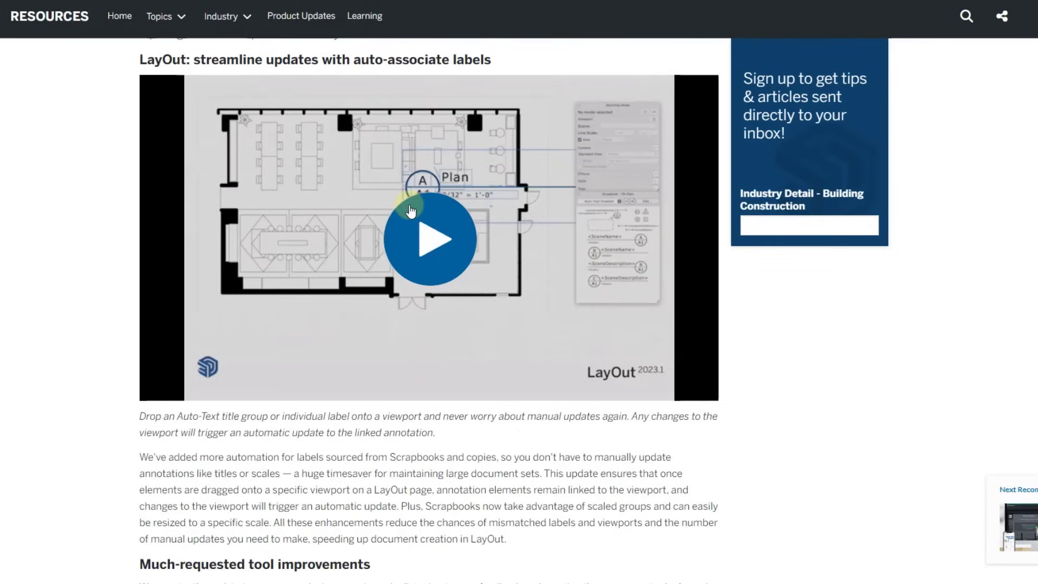
On the SketchUp resources web page, play the video about LayOut's auto-associate labels
click(418, 262)
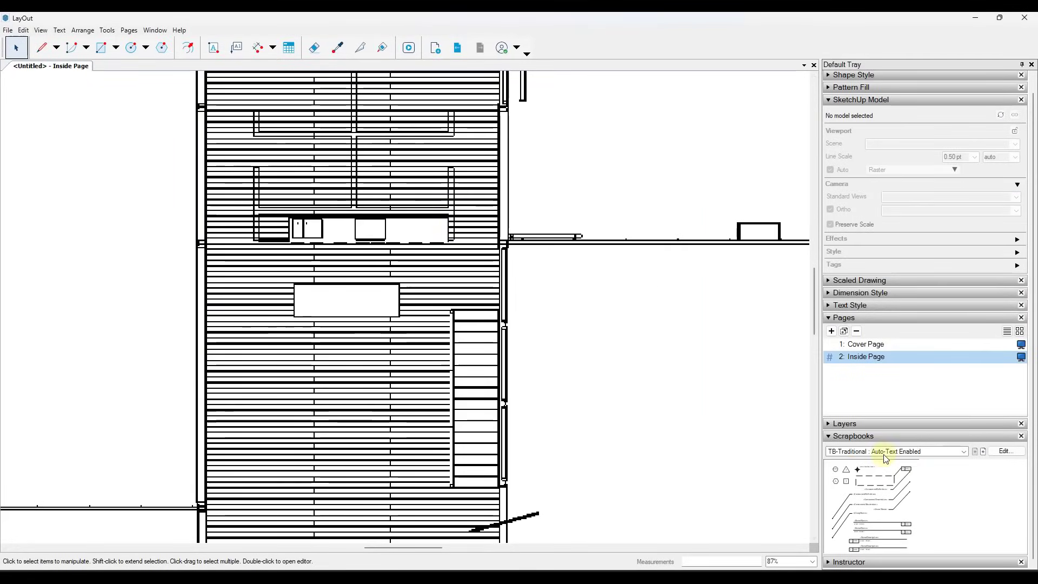
In LayOut, place a scene-name title label from the TB-Elegant : Auto-Text Enabled scrapbook in the empty area beside the stairs
click(885, 452)
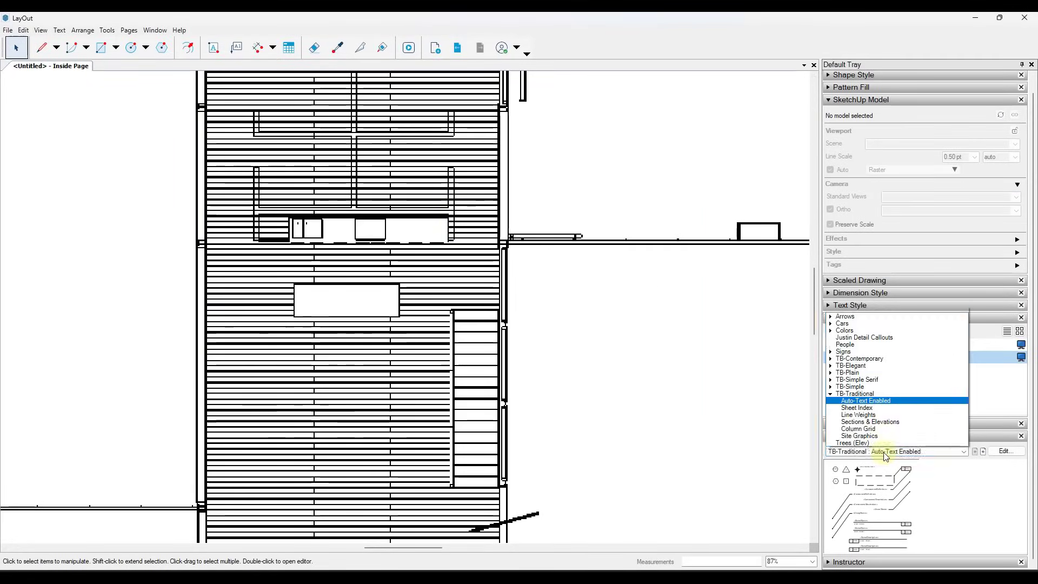
click(861, 358)
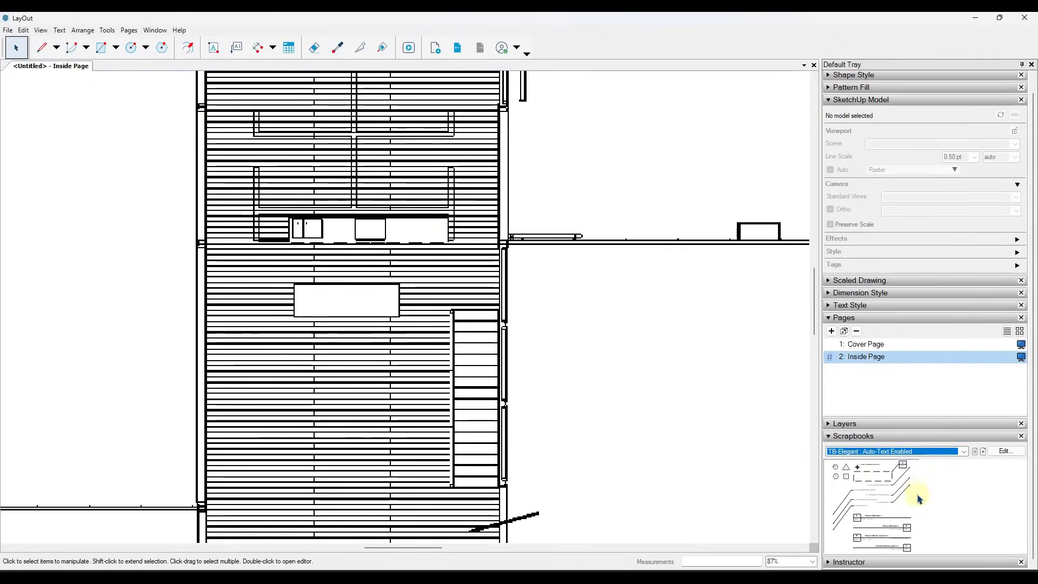
drag(858, 517, 635, 347)
scroll(635, 347, up, 4)
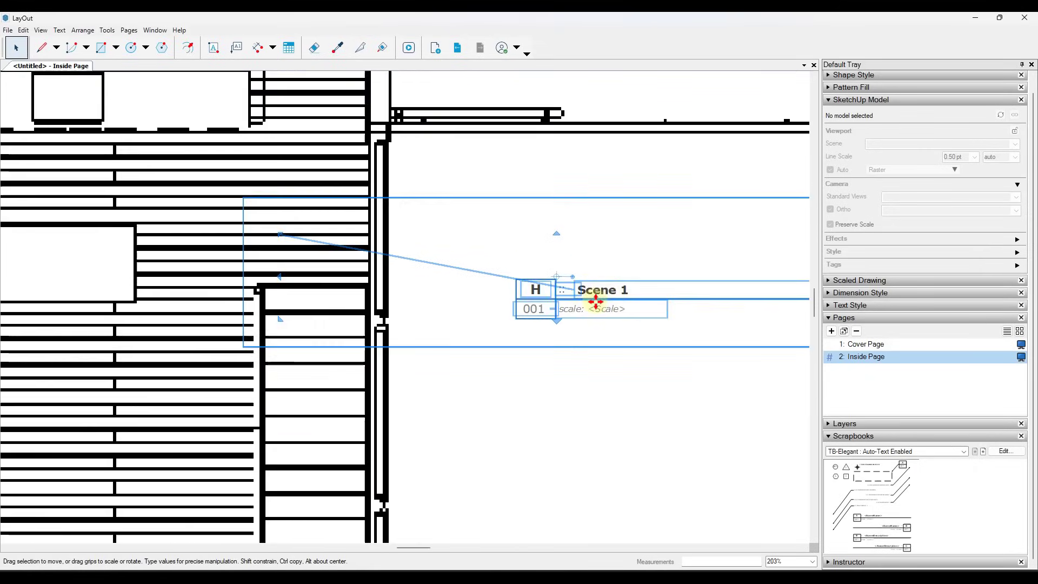
scroll(625, 288, down, 3)
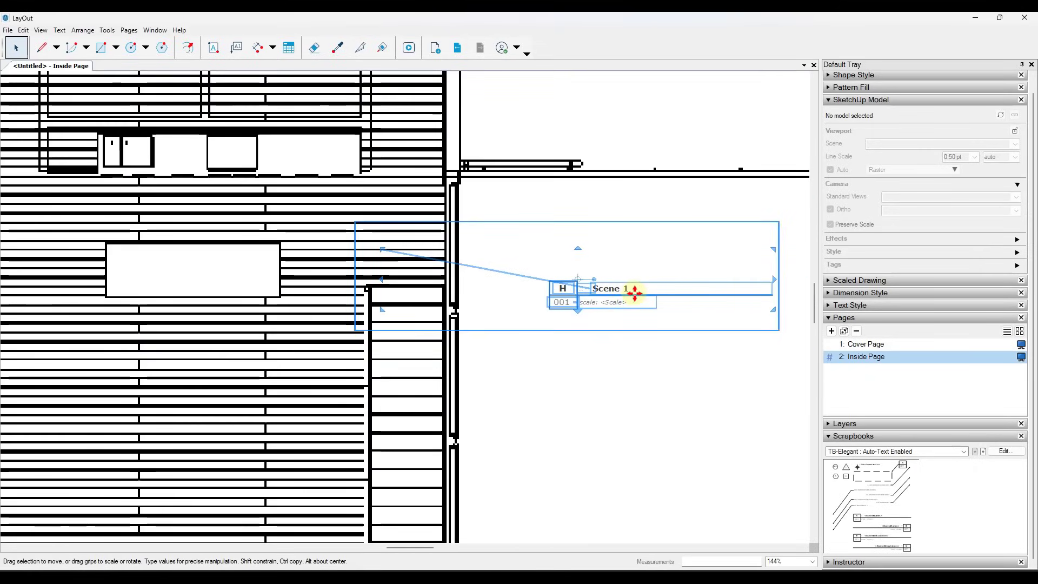
scroll(619, 287, up, 3)
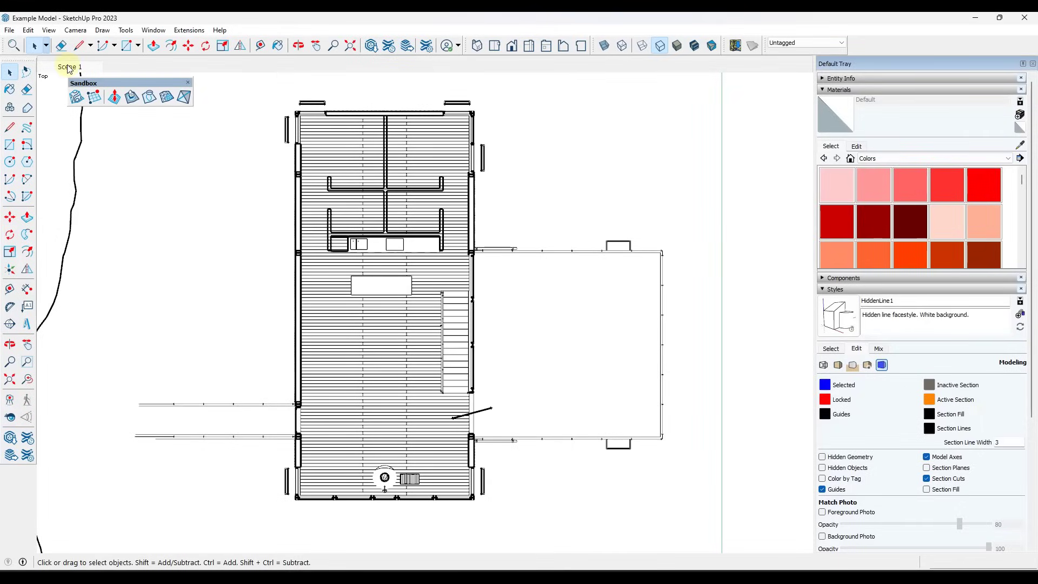
Switch between LayOut and the SketchUp model to compare the scene's name with the placed label's title
click(977, 22)
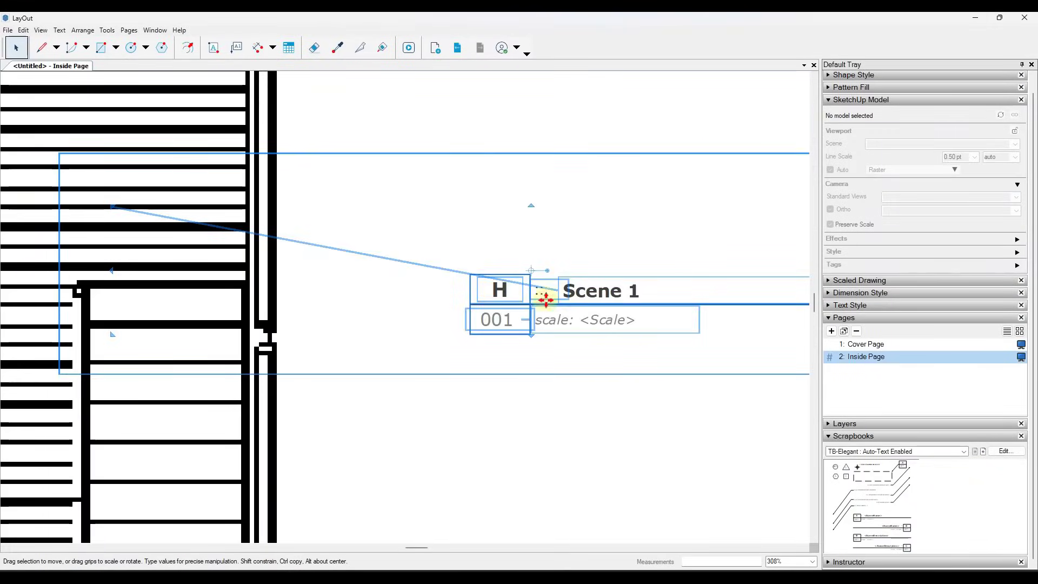
click(805, 564)
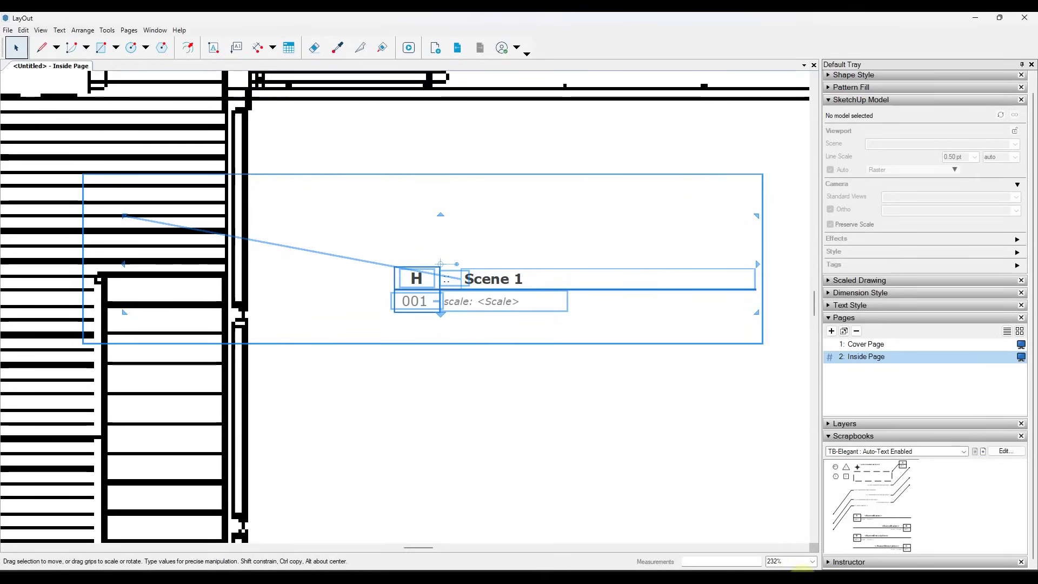
click(802, 566)
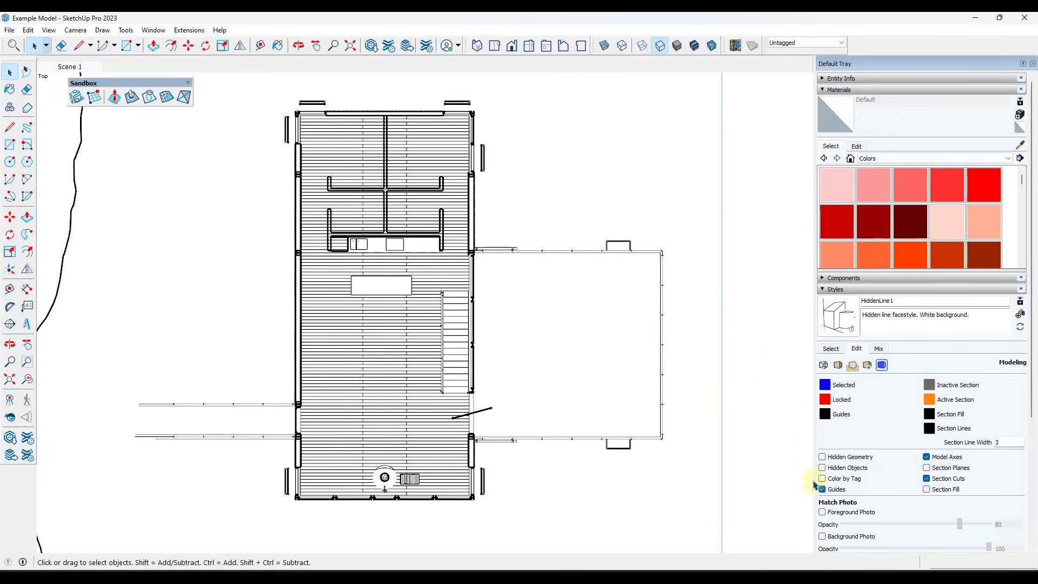
click(808, 568)
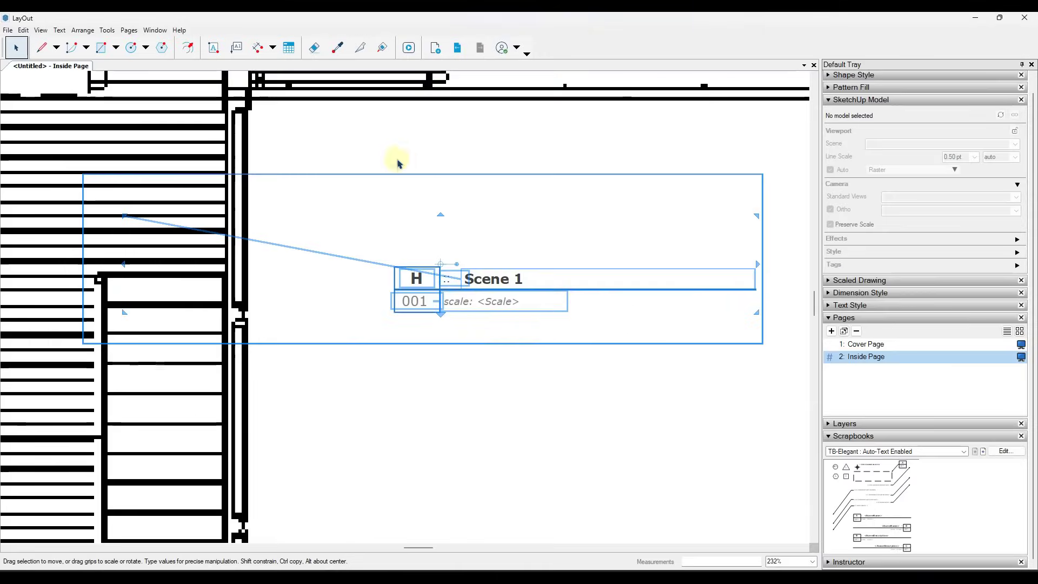
key(Escape)
click(525, 302)
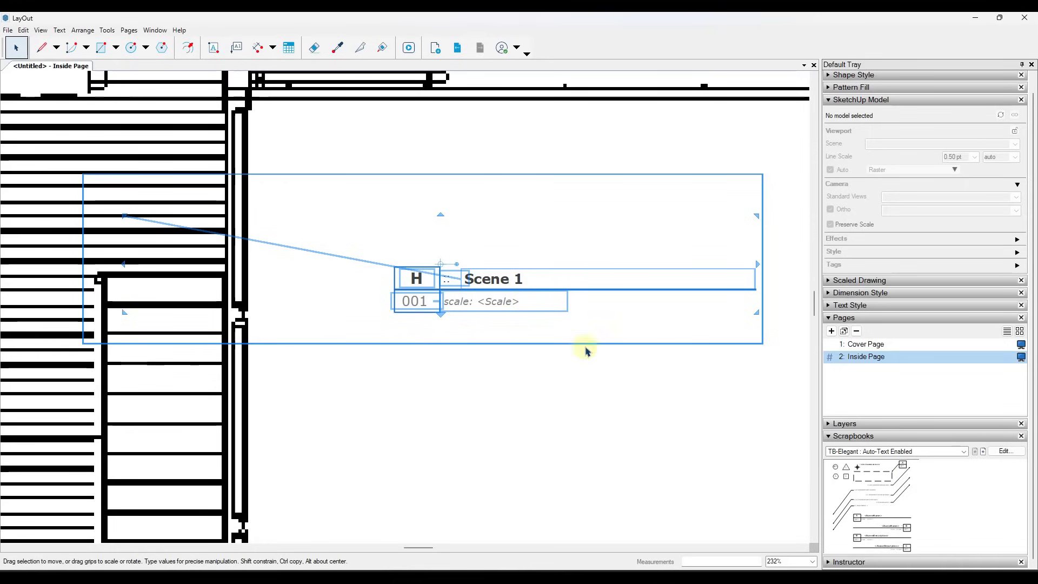
Place a scene-description title label from the TB-Simple Serif : Auto-Text Enabled scrapbook and position it below the first label
click(851, 452)
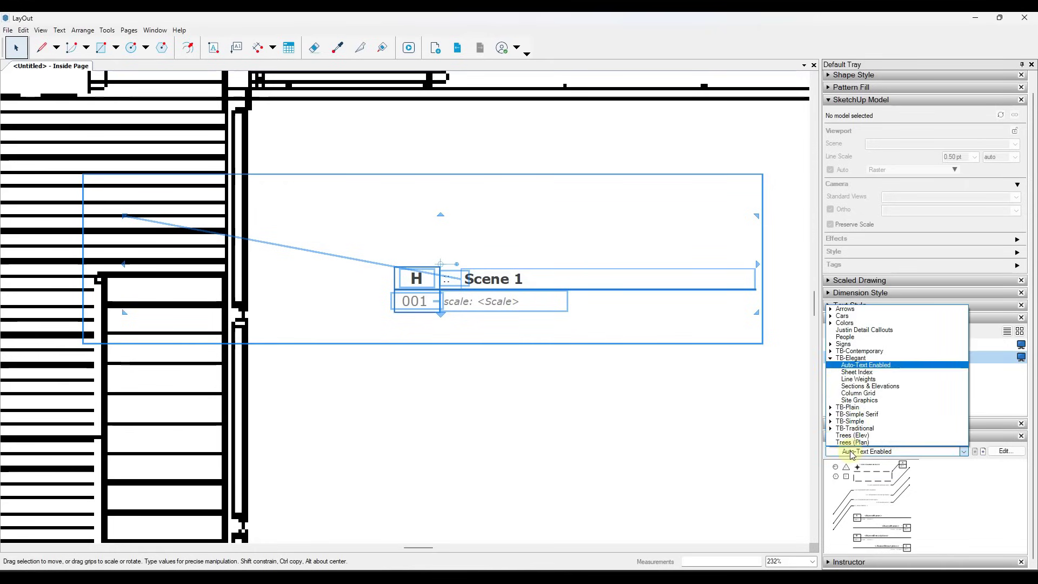
click(857, 414)
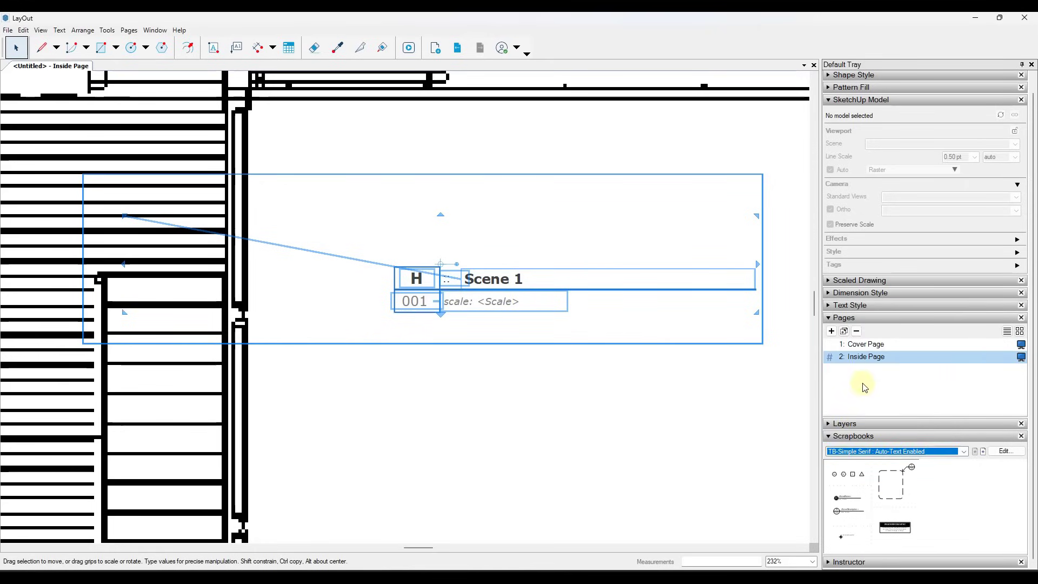
drag(848, 513, 396, 405)
scroll(227, 392, down, 3)
click(264, 400)
click(263, 395)
drag(263, 394, 419, 391)
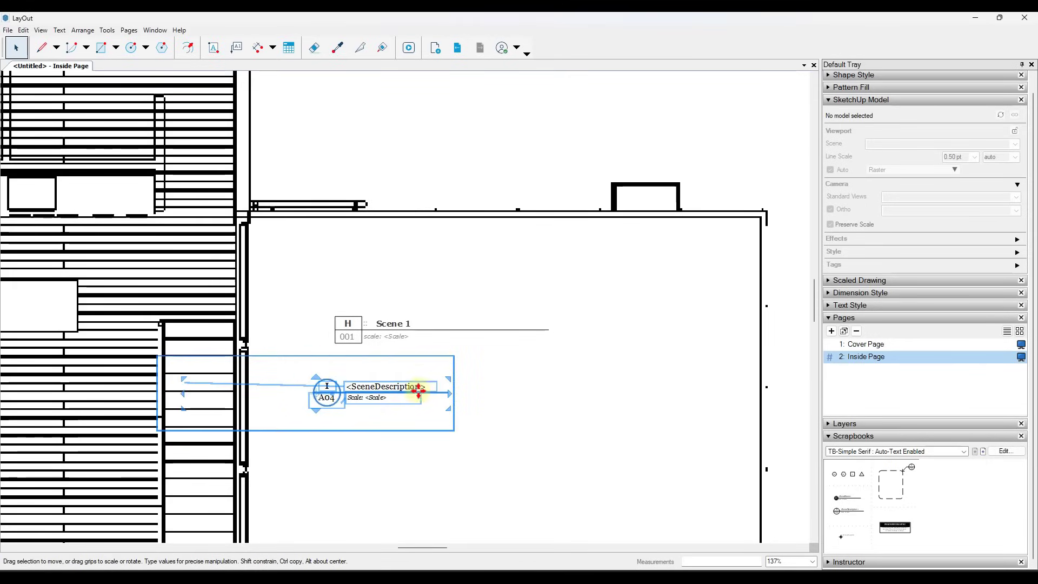
Examine the label groups and open the upper label's title text to read its auto-text tag
double_click(398, 388)
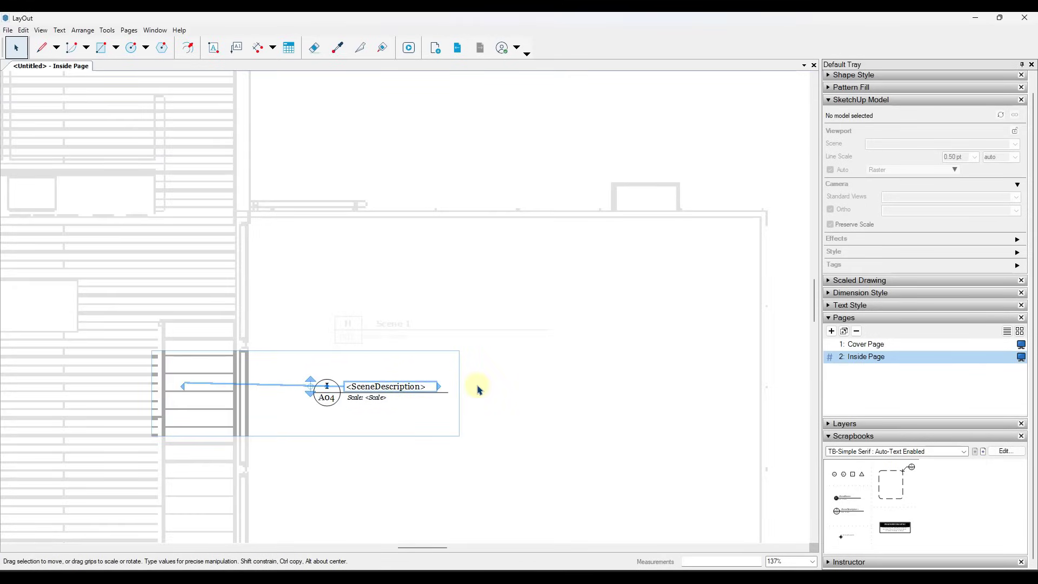
click(535, 375)
double_click(399, 324)
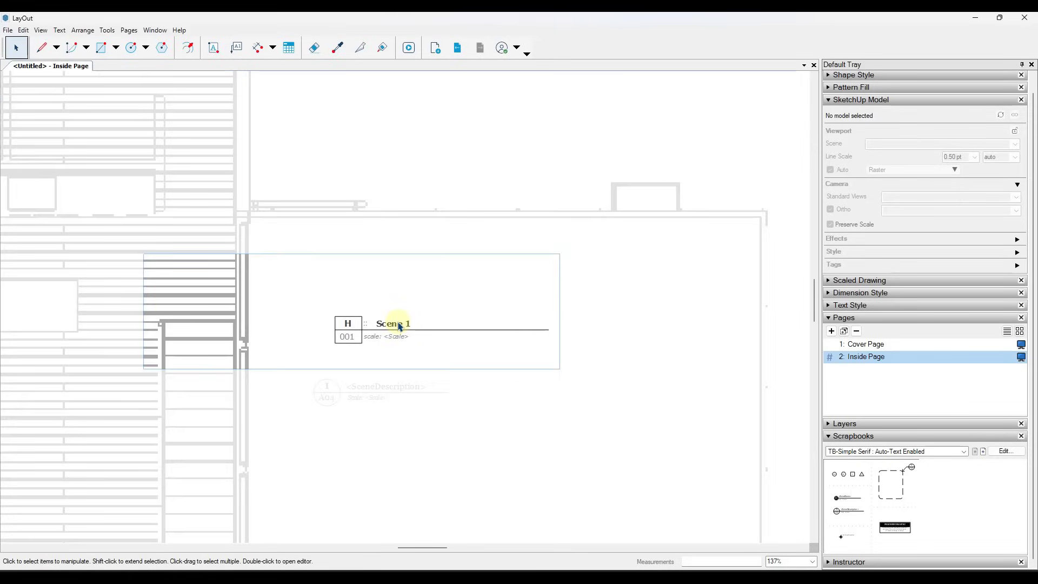
double_click(399, 322)
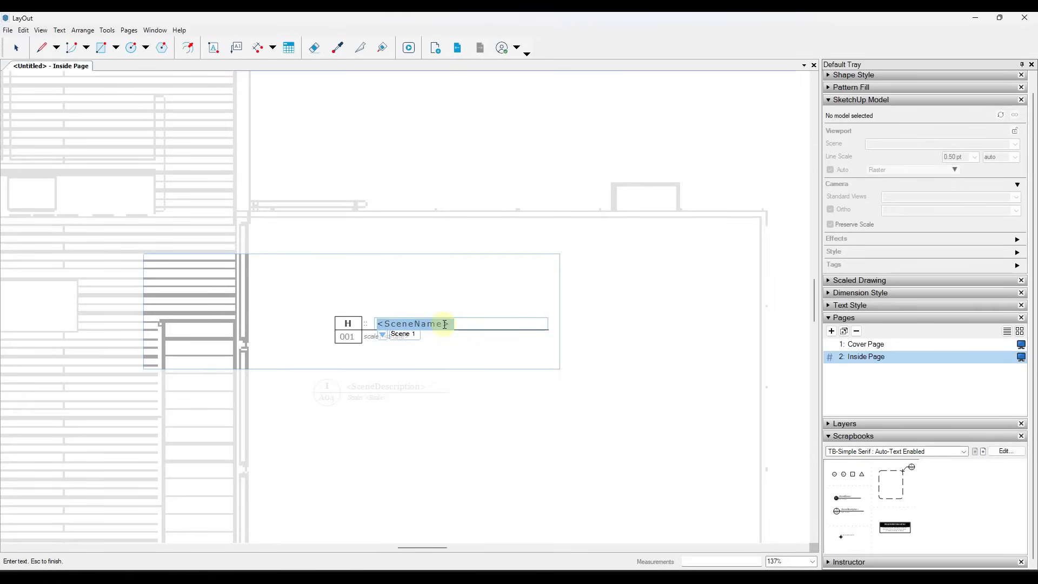
click(412, 390)
click(410, 389)
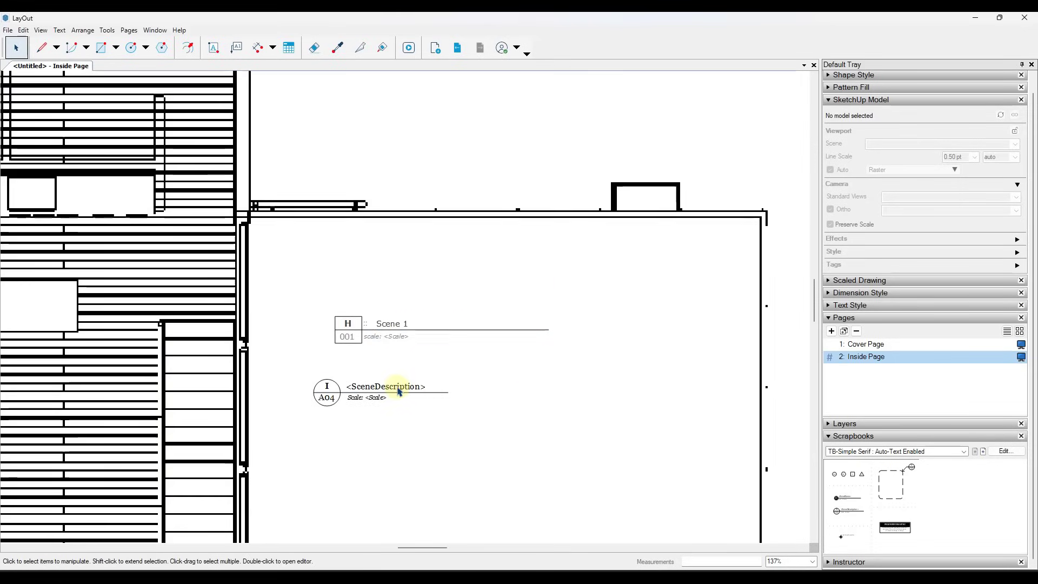
Change the lower label's title tag to <SceneName> and leave the label group
double_click(381, 387)
double_click(380, 387)
click(377, 386)
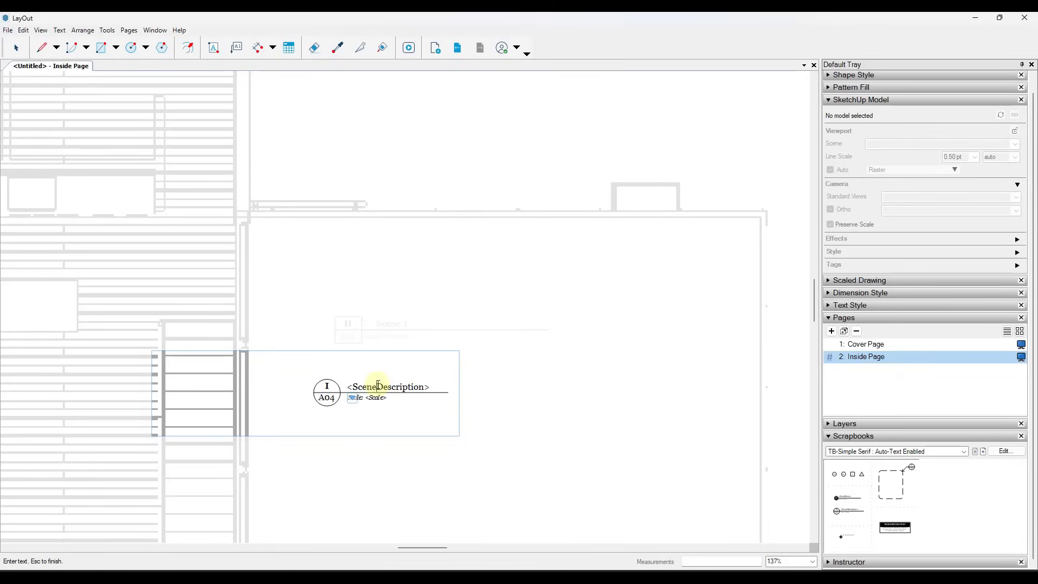
shift+click(421, 386)
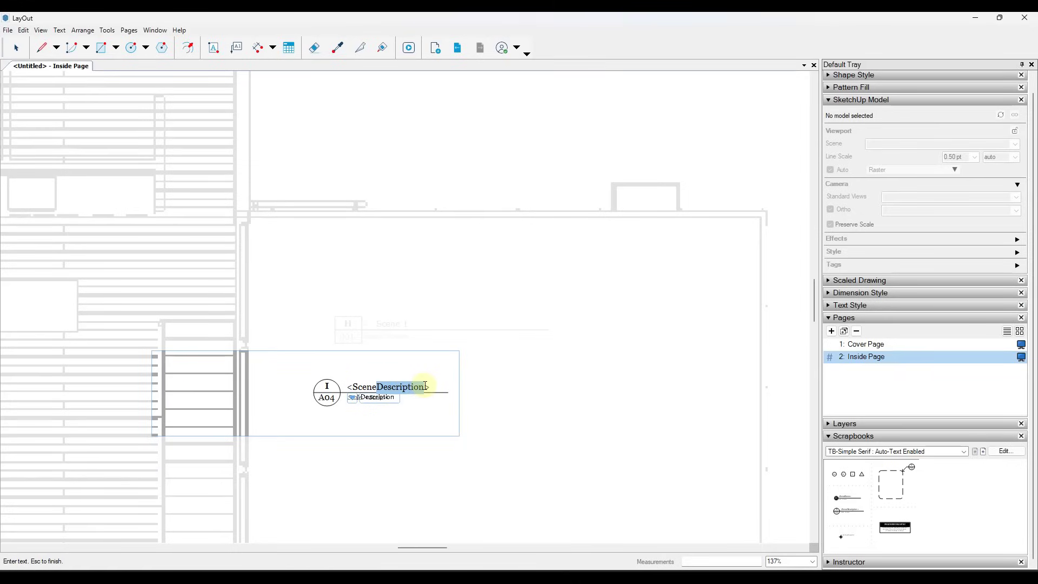
text(Name>)
click(576, 436)
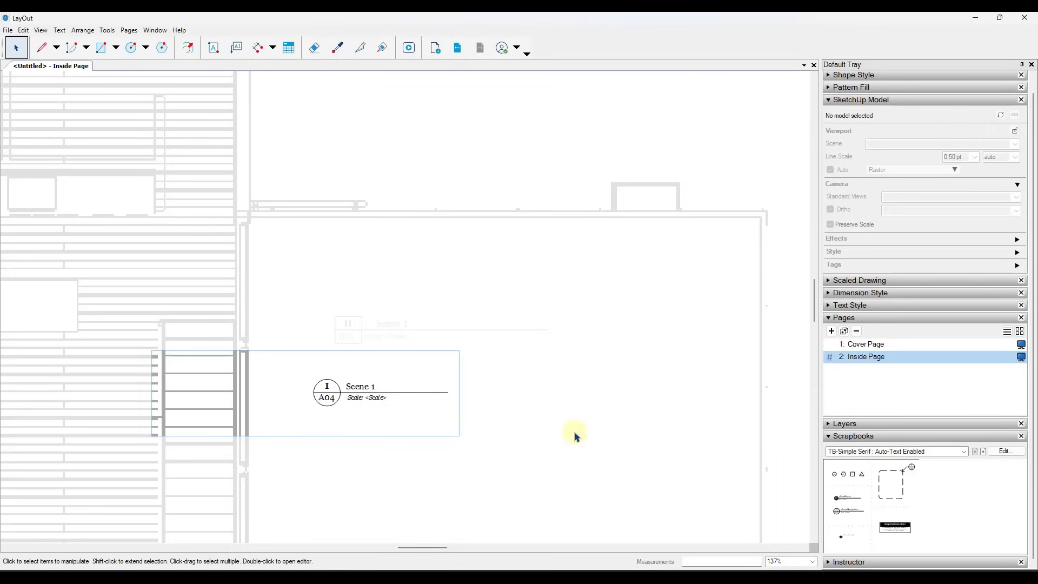
scroll(361, 399, up, 3)
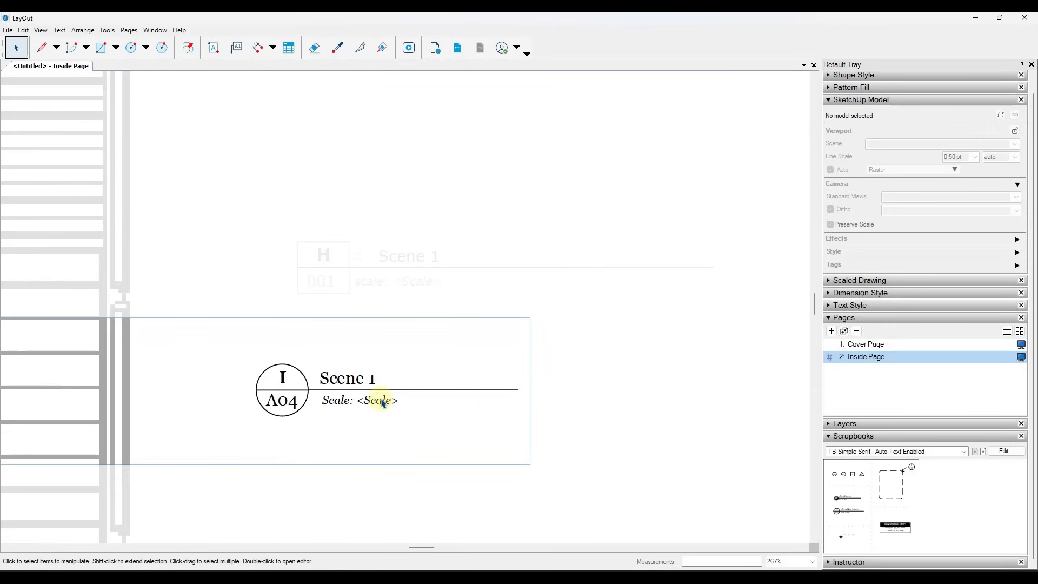
scroll(576, 308, down, 3)
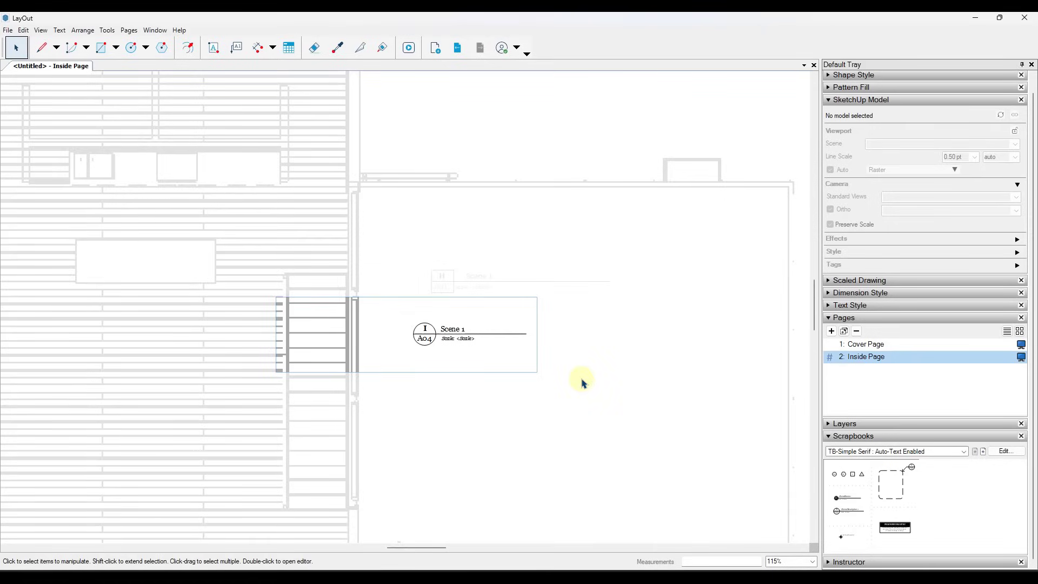
scroll(472, 333, up, 2)
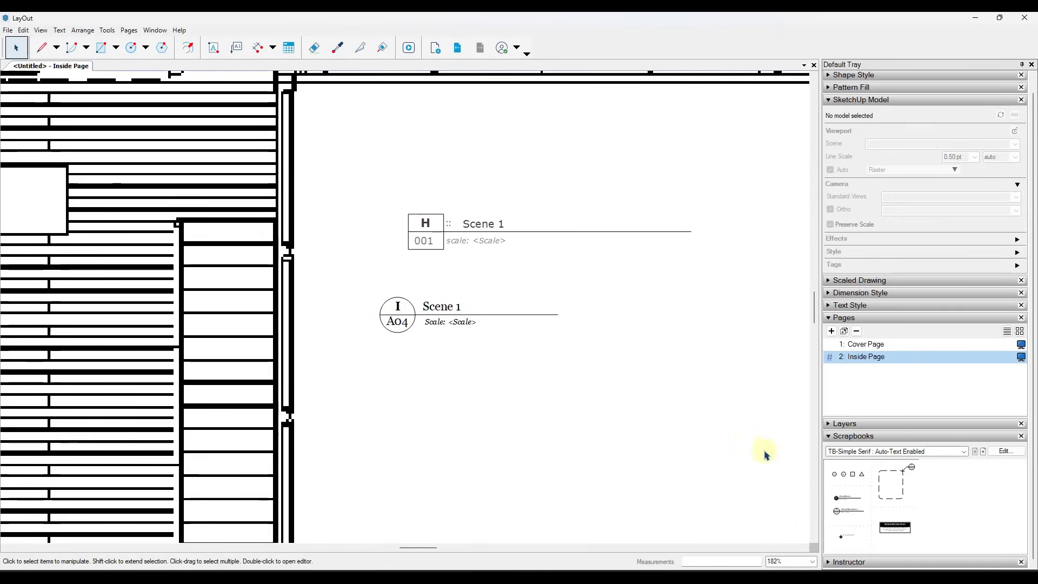
Place a scene-description title label from the TB-Contemporary : Auto-Text Enabled scrapbook below the two existing labels
click(854, 452)
click(859, 566)
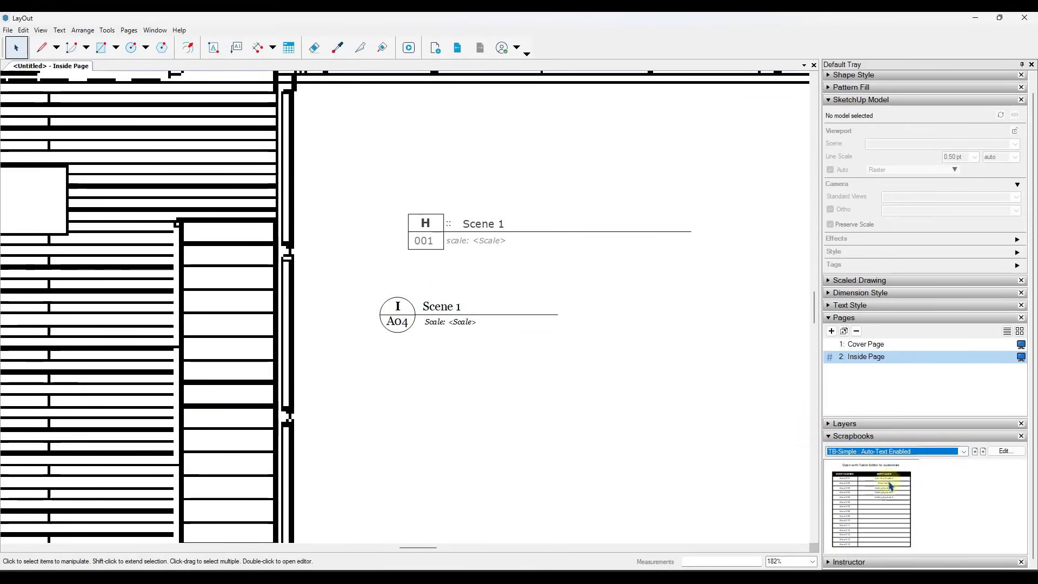
click(874, 454)
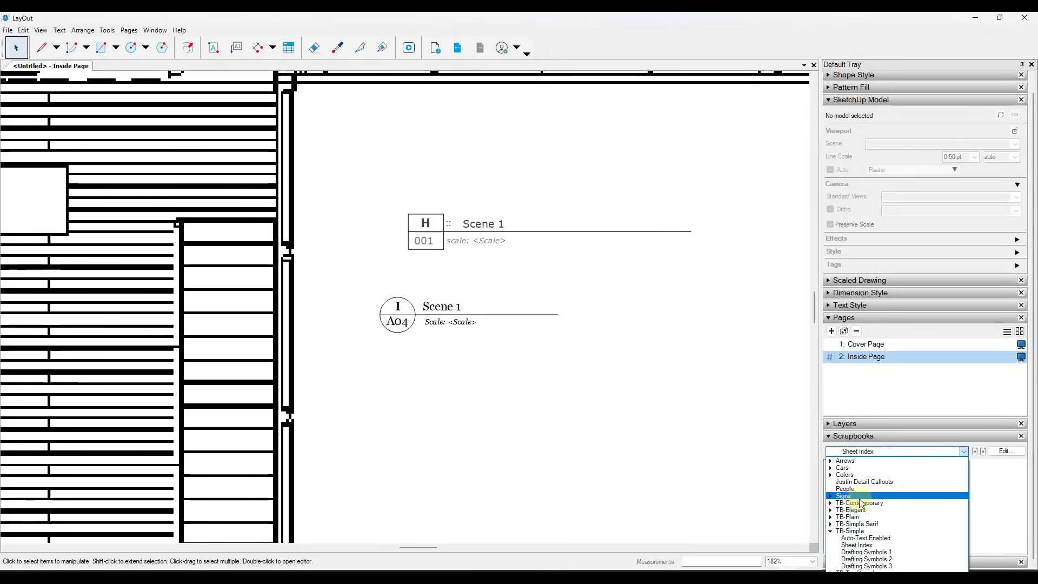
click(855, 494)
click(853, 453)
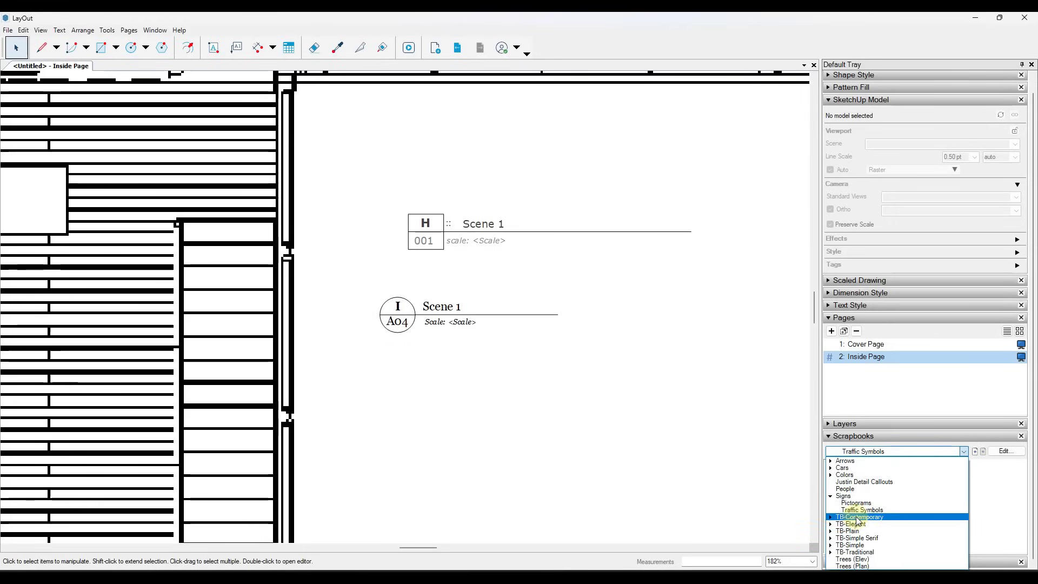
click(906, 517)
drag(878, 549, 568, 408)
click(412, 425)
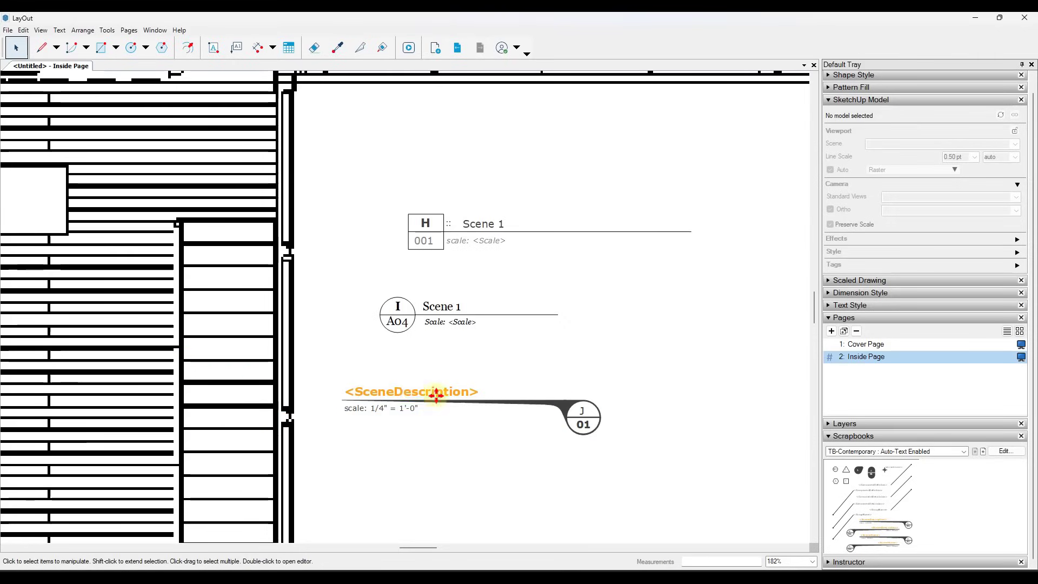
Open the scale text inside the new TB-Contemporary label to read its auto-text tag, and leave the group
click(410, 397)
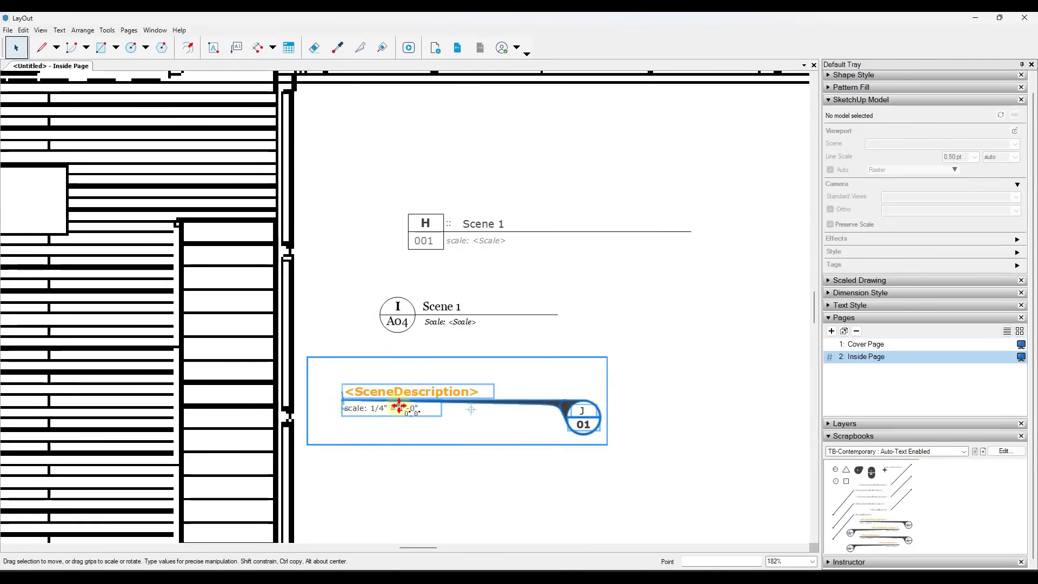
double_click(399, 406)
double_click(395, 409)
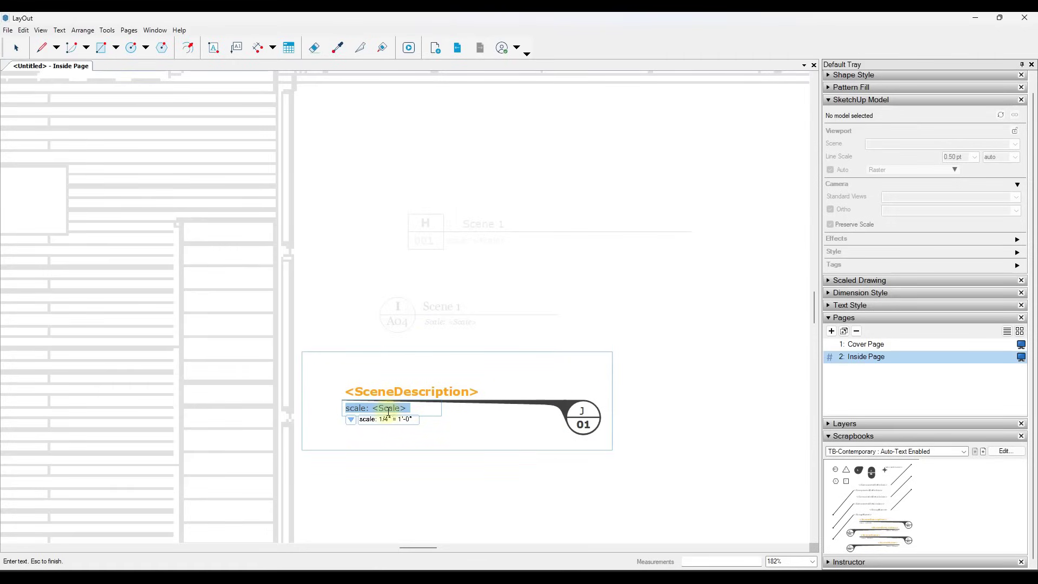
click(417, 344)
Retype the <Scale> tag in the middle label's scale text and leave the label group
click(457, 323)
double_click(459, 323)
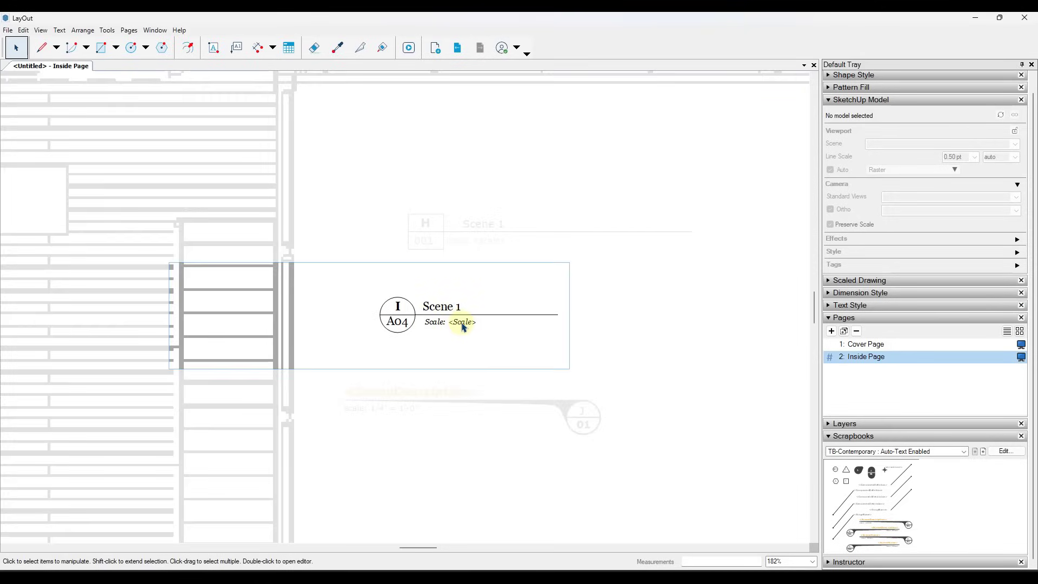
double_click(458, 323)
click(451, 322)
drag(450, 322, 500, 327)
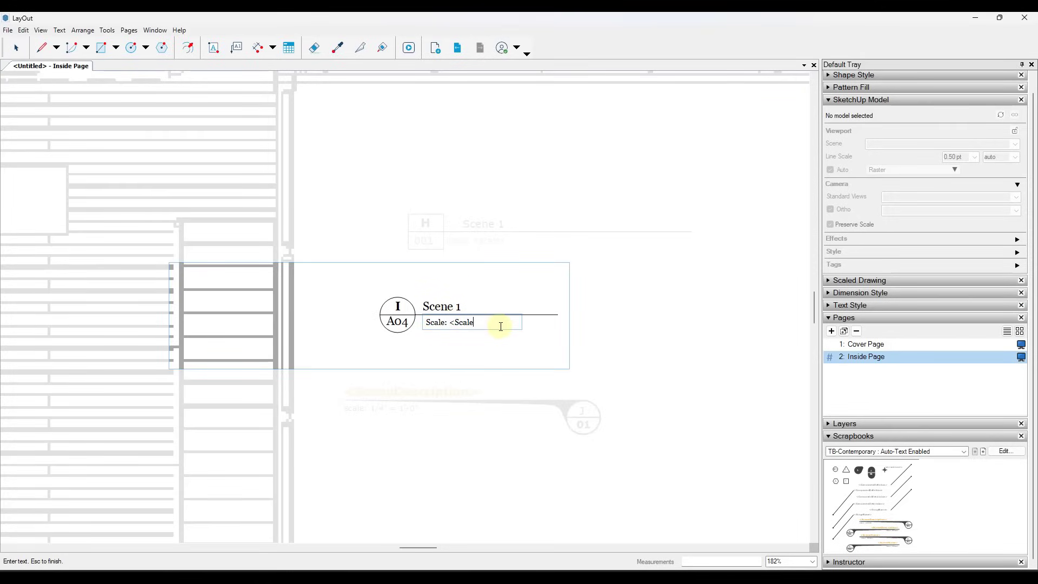
click(597, 335)
Compare the scale and title texts of the three placed labels at different magnifications
scroll(462, 329, up, 5)
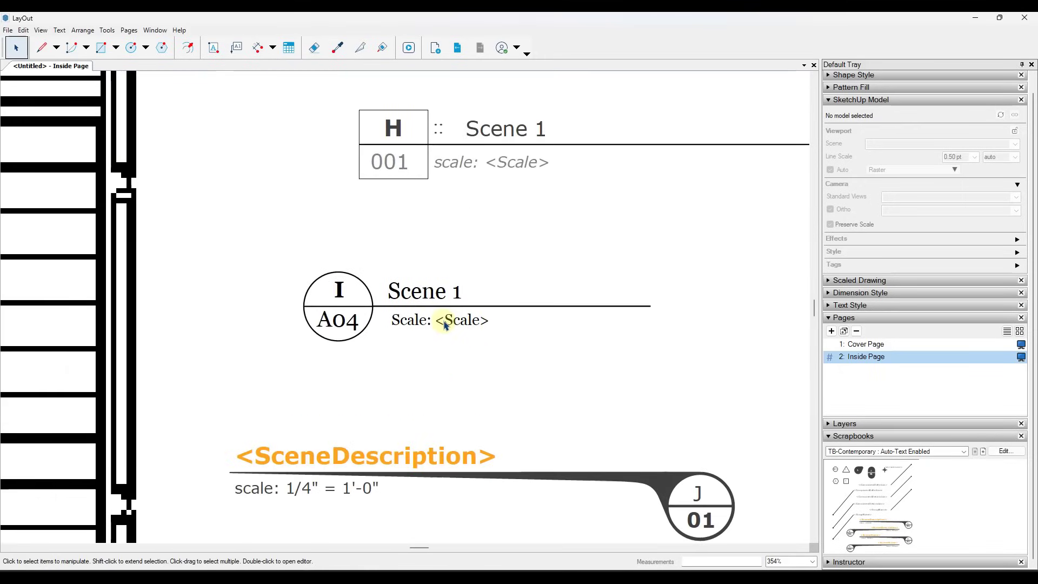
scroll(445, 324, down, 2)
click(378, 443)
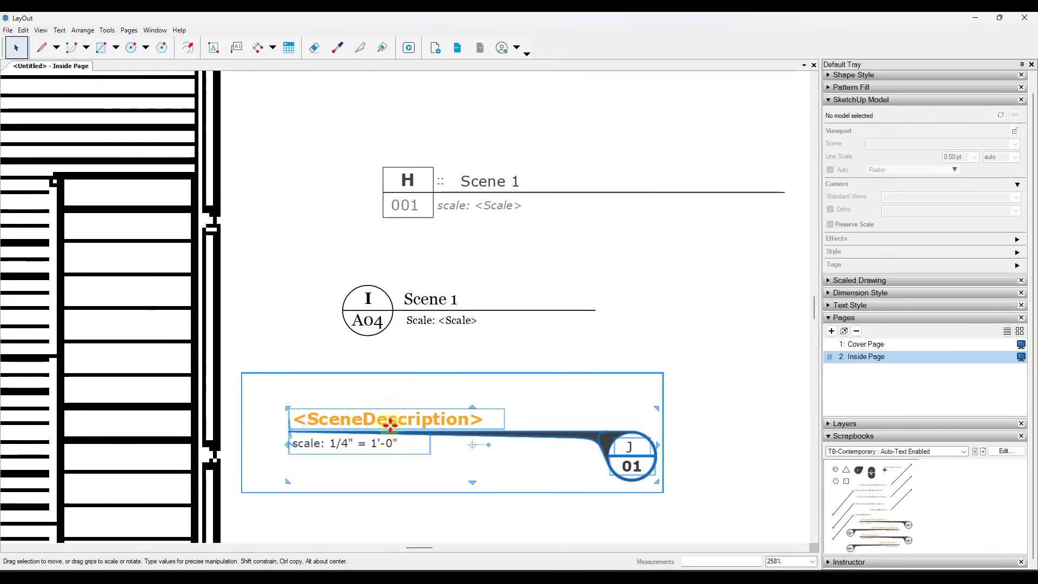
scroll(478, 373, down, 3)
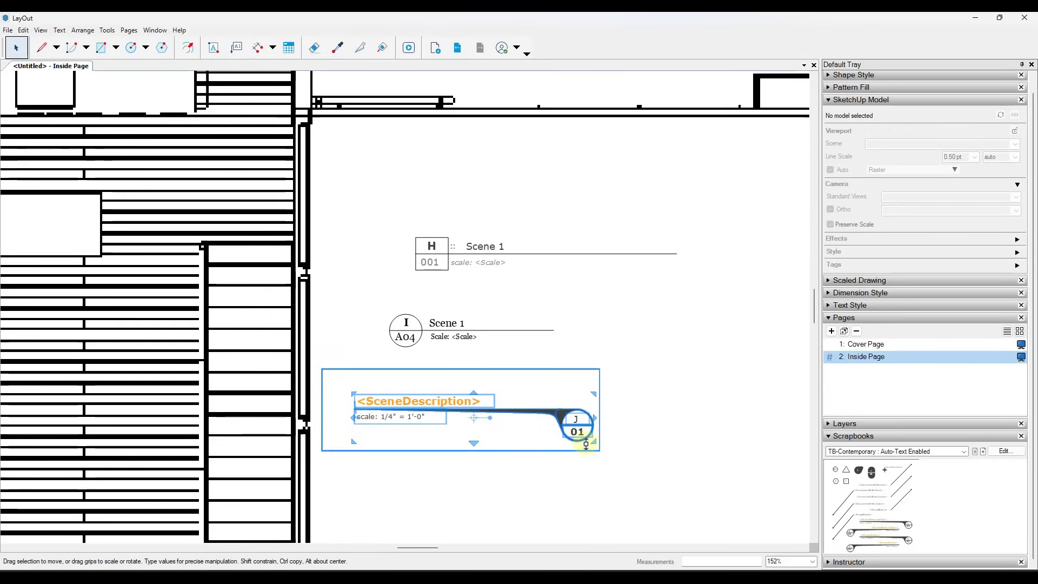
scroll(621, 355, down, 2)
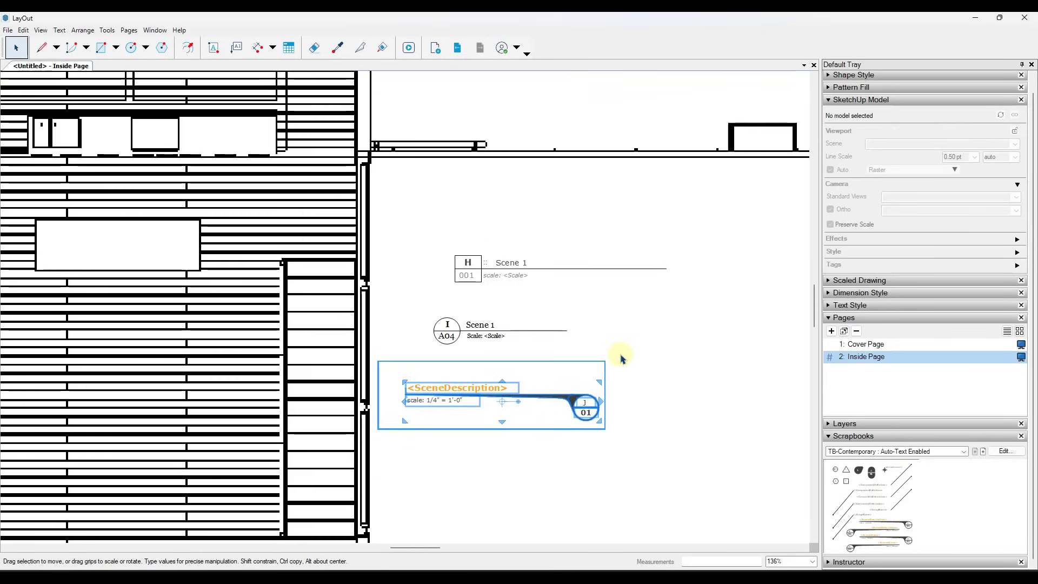
scroll(727, 326, down, 3)
scroll(727, 326, up, 2)
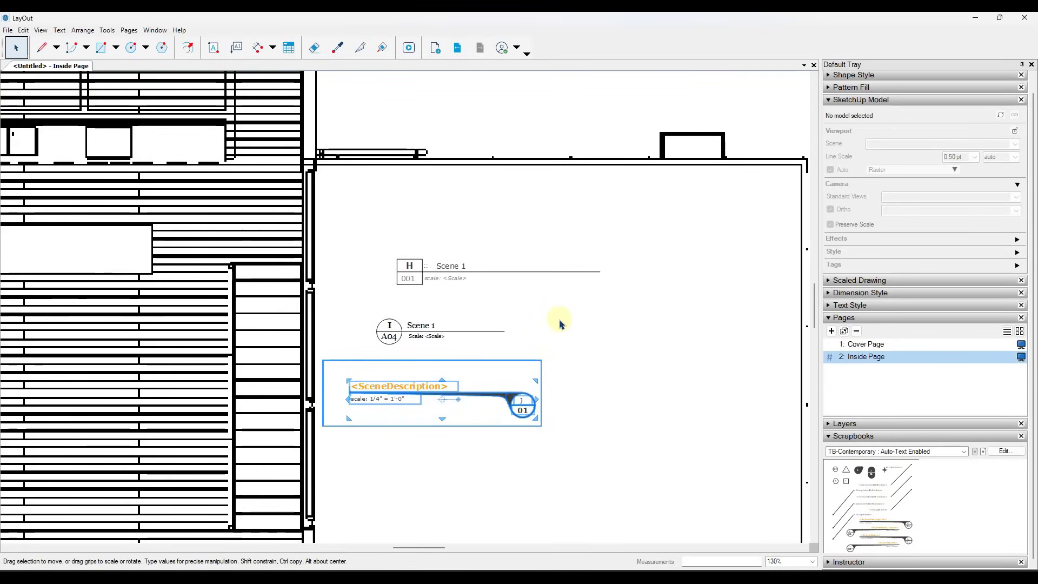
scroll(496, 309, down, 2)
scroll(497, 311, up, 3)
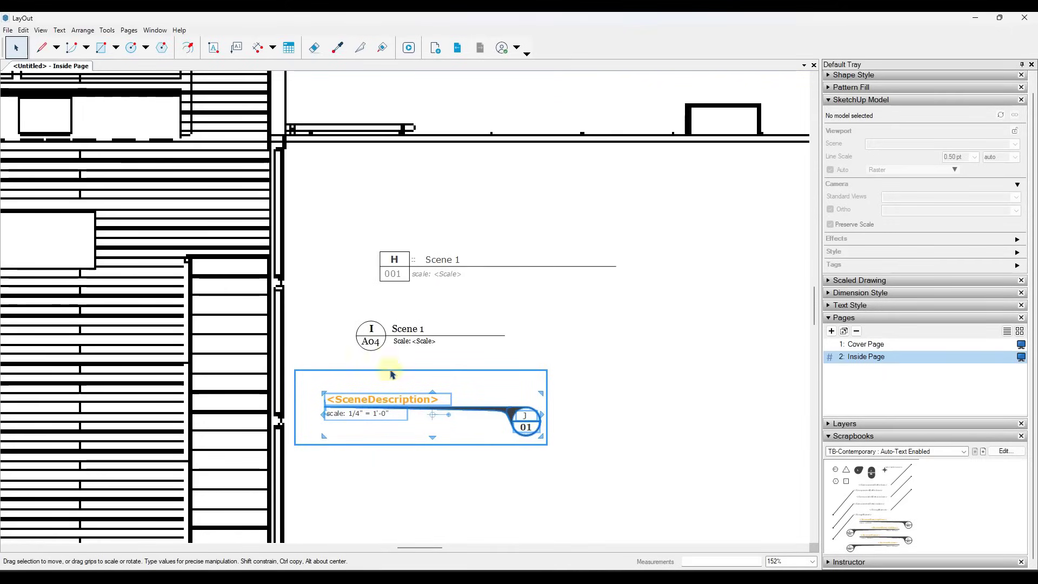
click(599, 361)
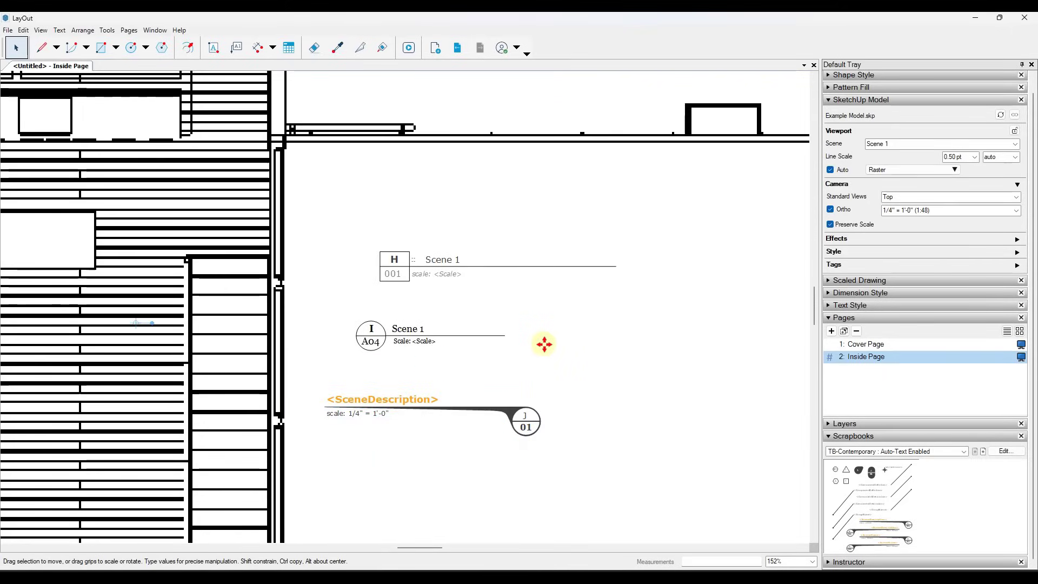